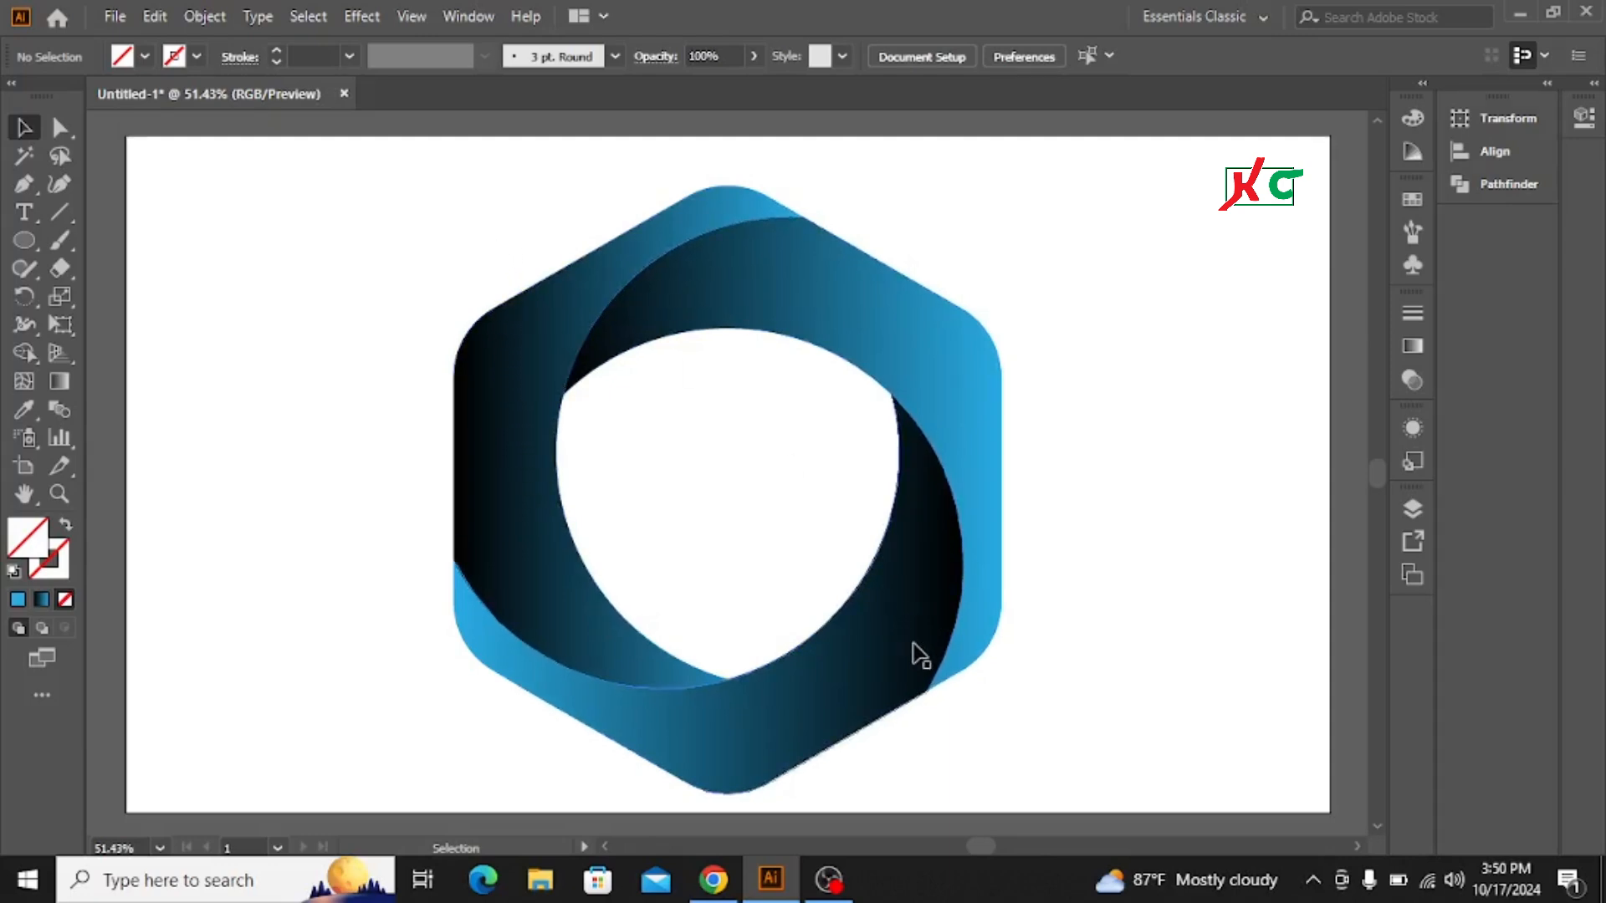
Step: Scale the finished hexagon logo down and move it into the artboard's top-left corner
left_click_drag(472, 237, 1026, 625)
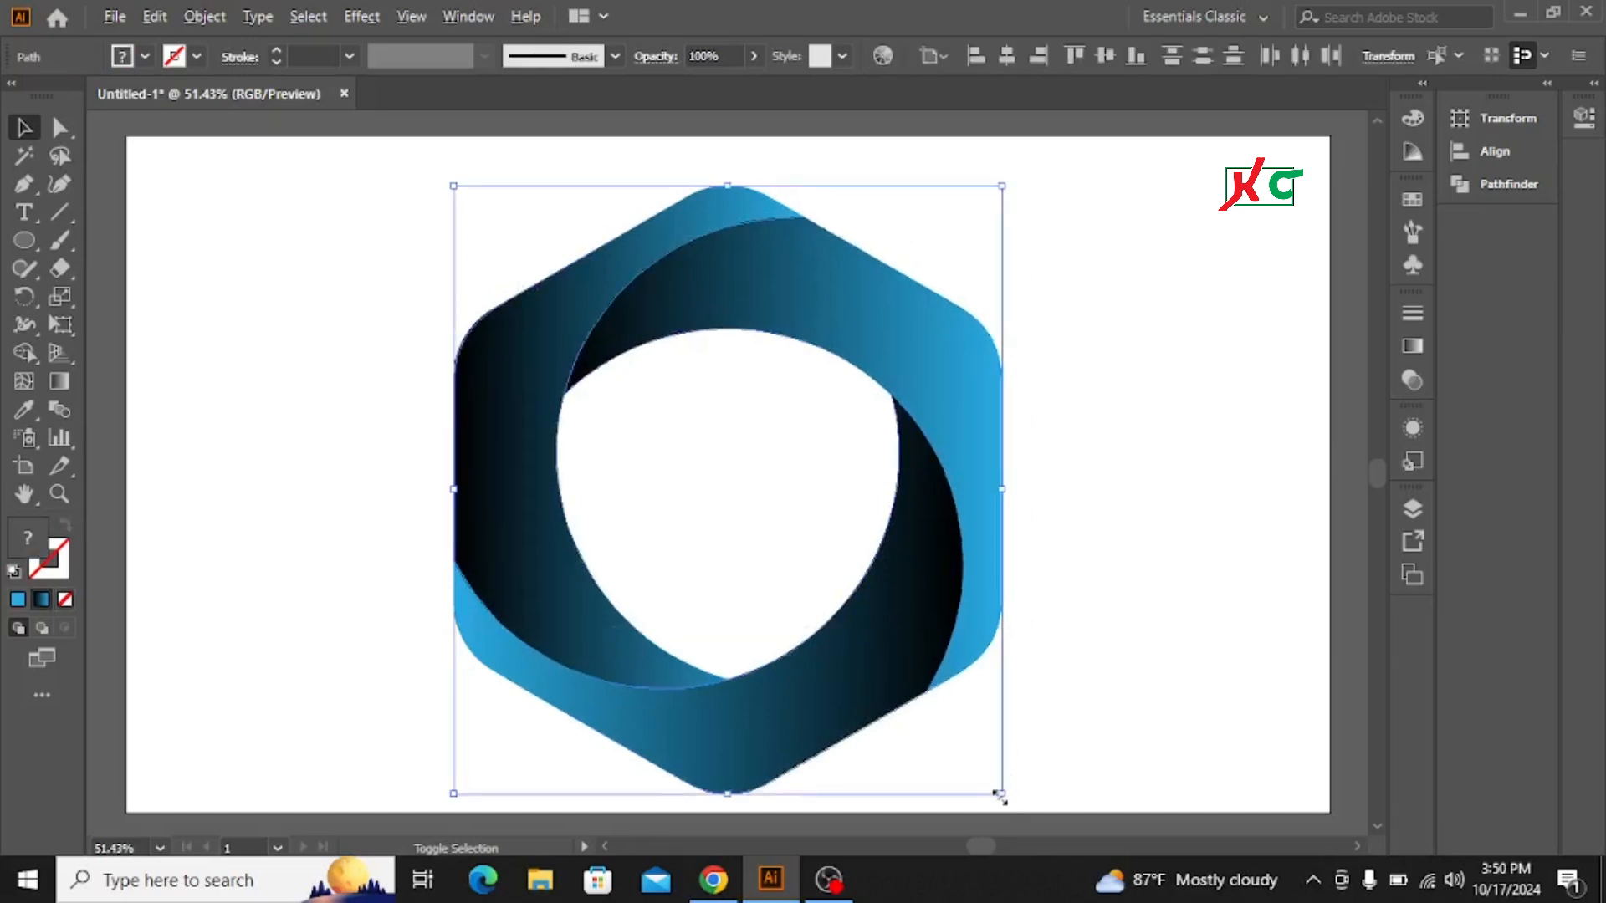
left_click_drag(999, 795, 835, 562)
left_click_drag(676, 459, 152, 178)
left_click(638, 442)
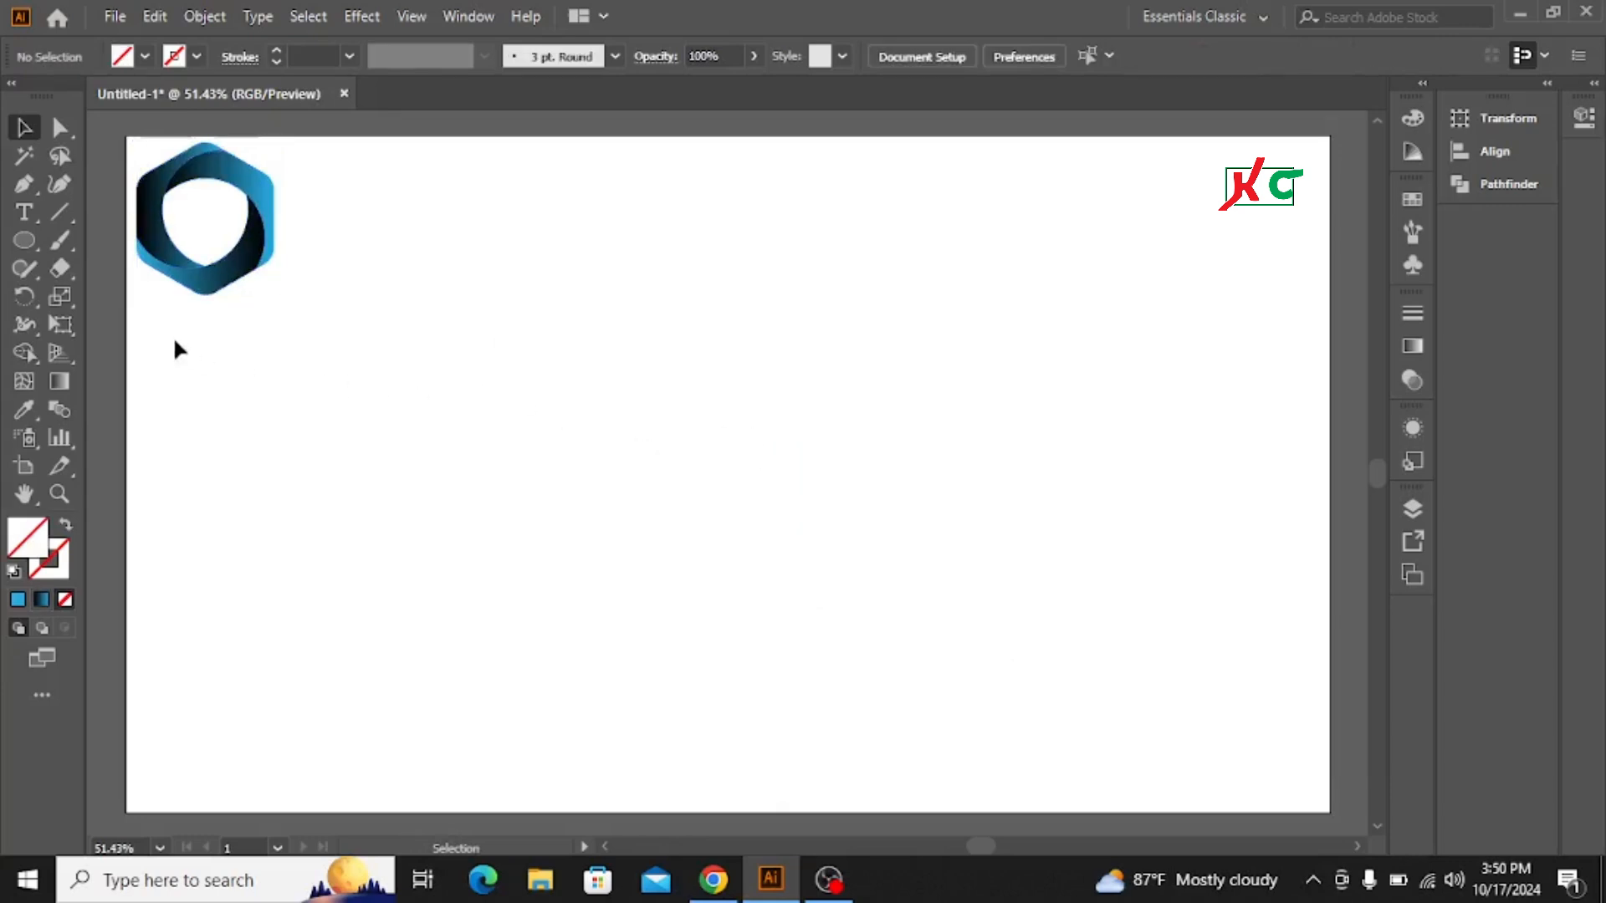
Step: Draw a hexagon with the Polygon tool near the middle of the artboard
left_click(23, 242)
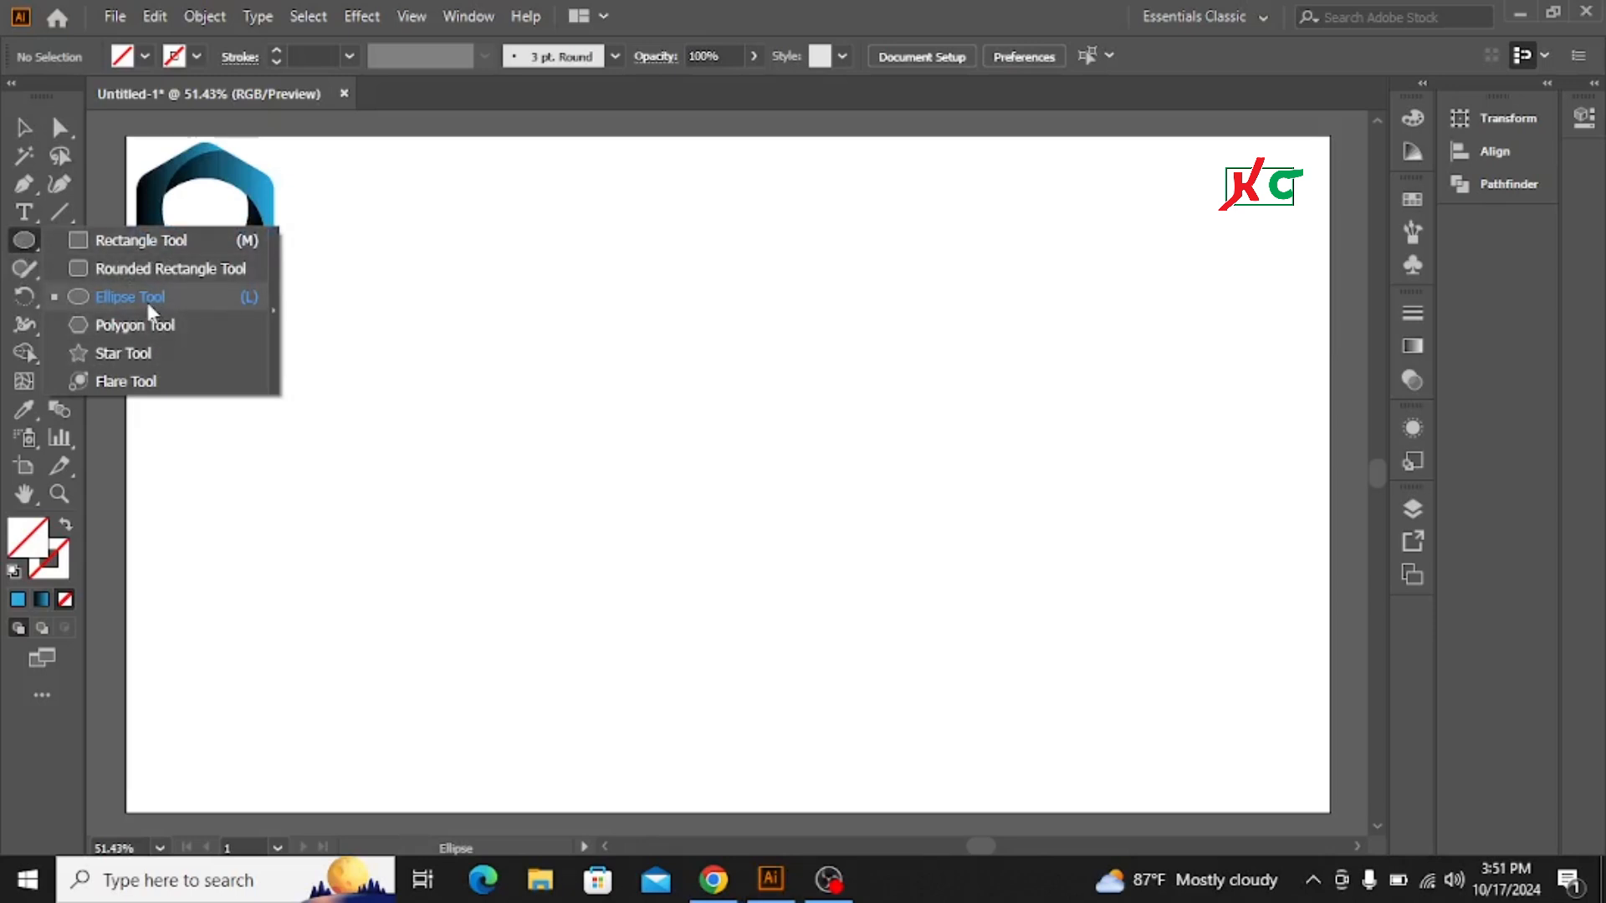
left_click(142, 327)
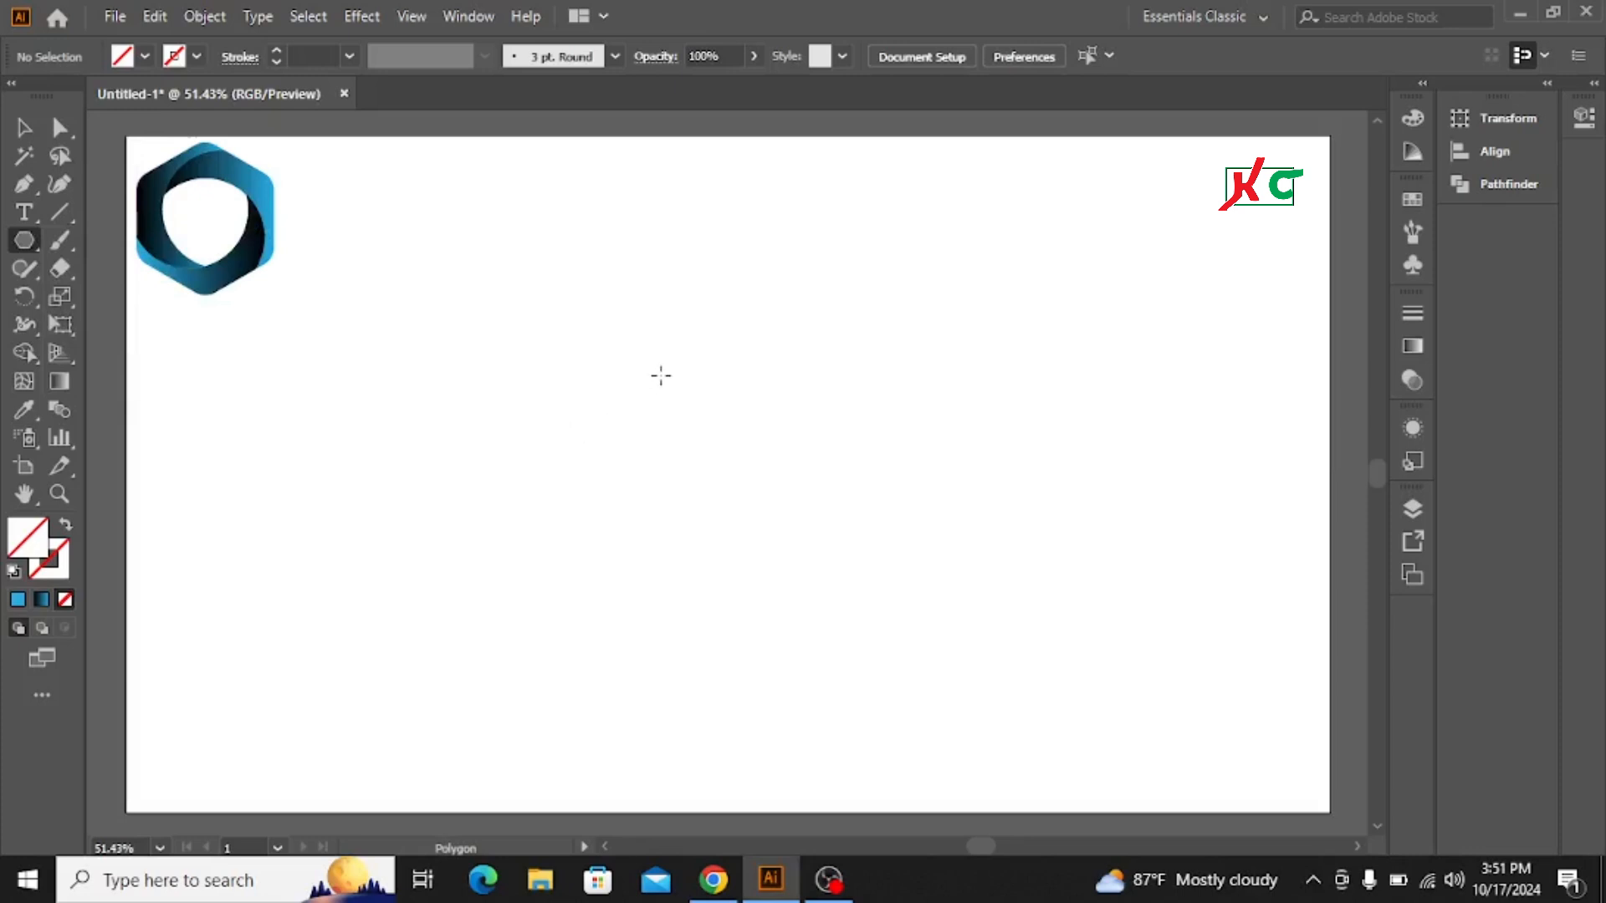
left_click_drag(649, 345, 808, 451)
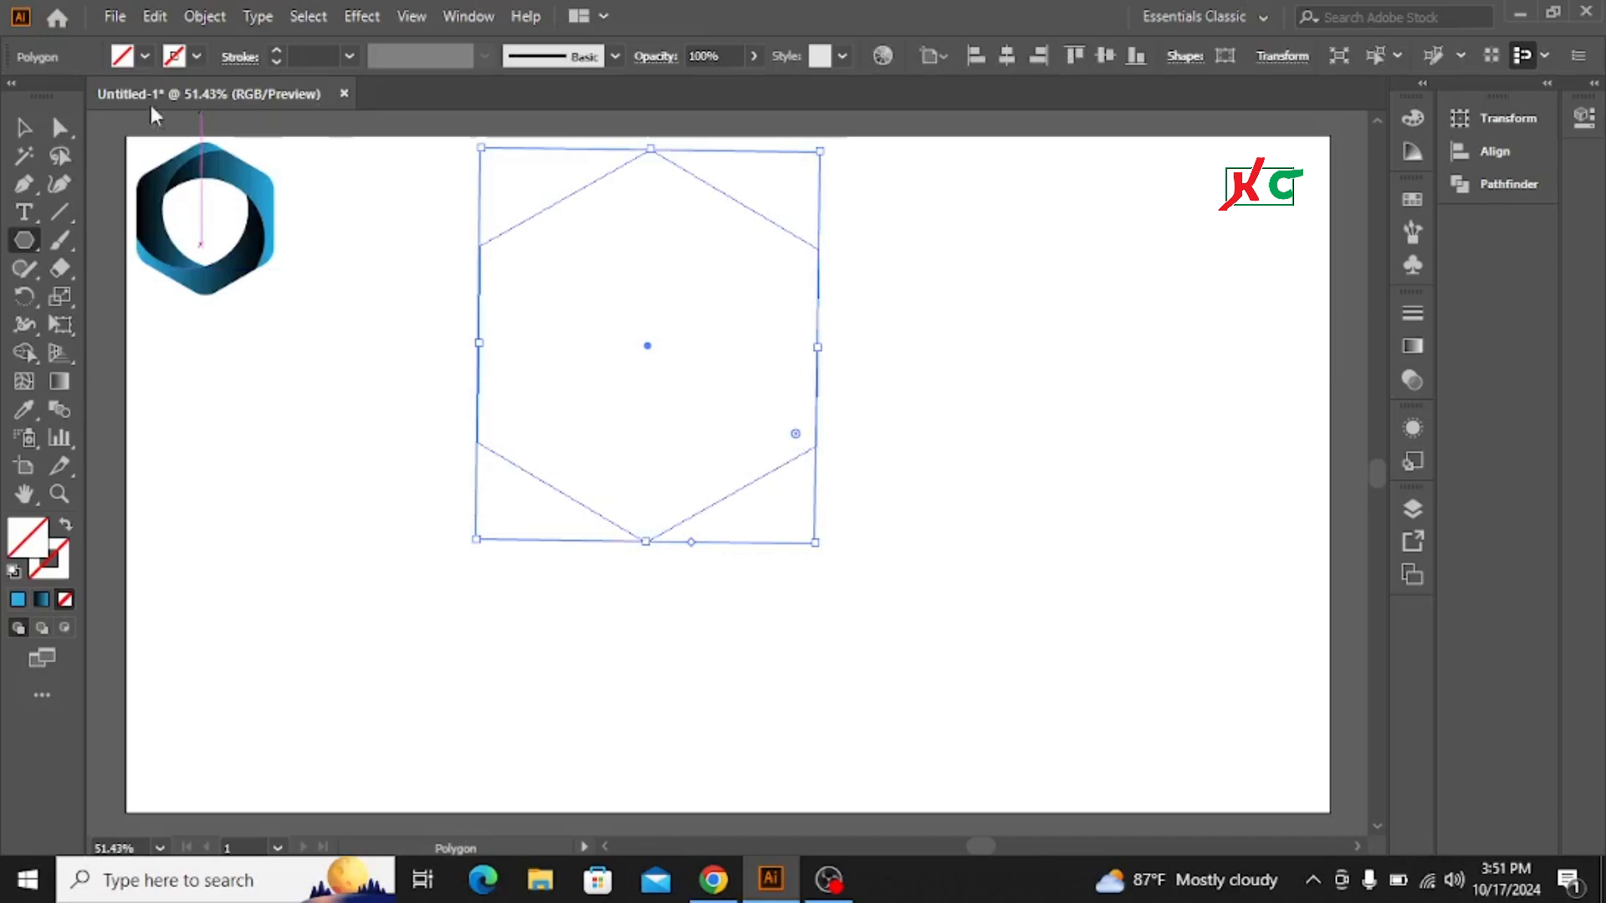
Step: Move the hexagon closer to the artboard's centre
left_click(23, 127)
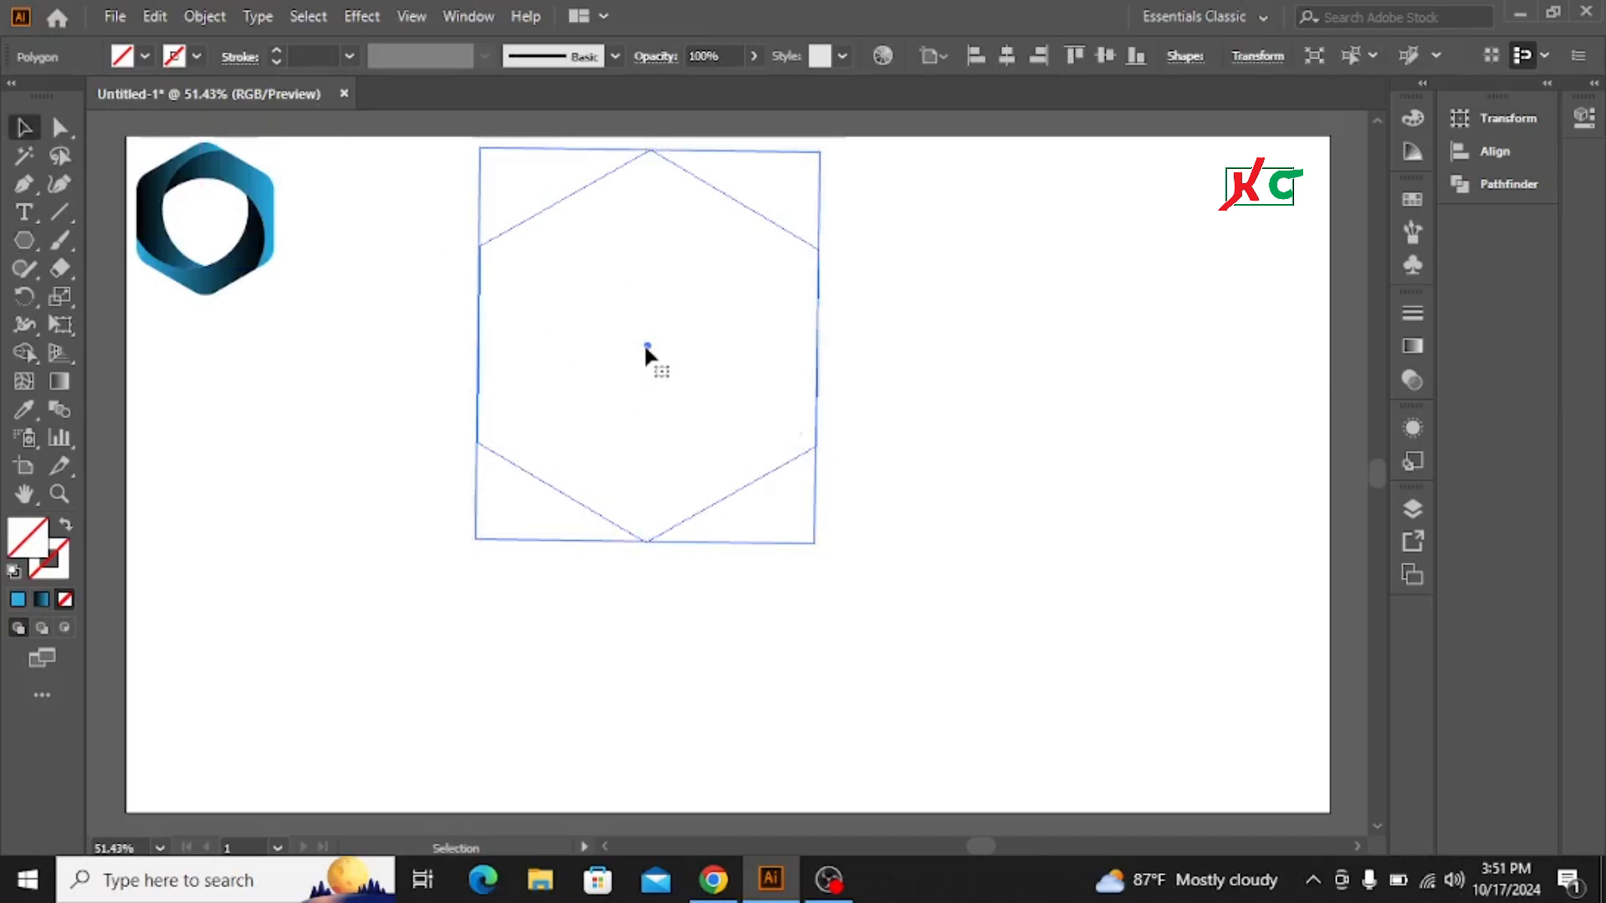
left_click_drag(649, 354, 730, 452)
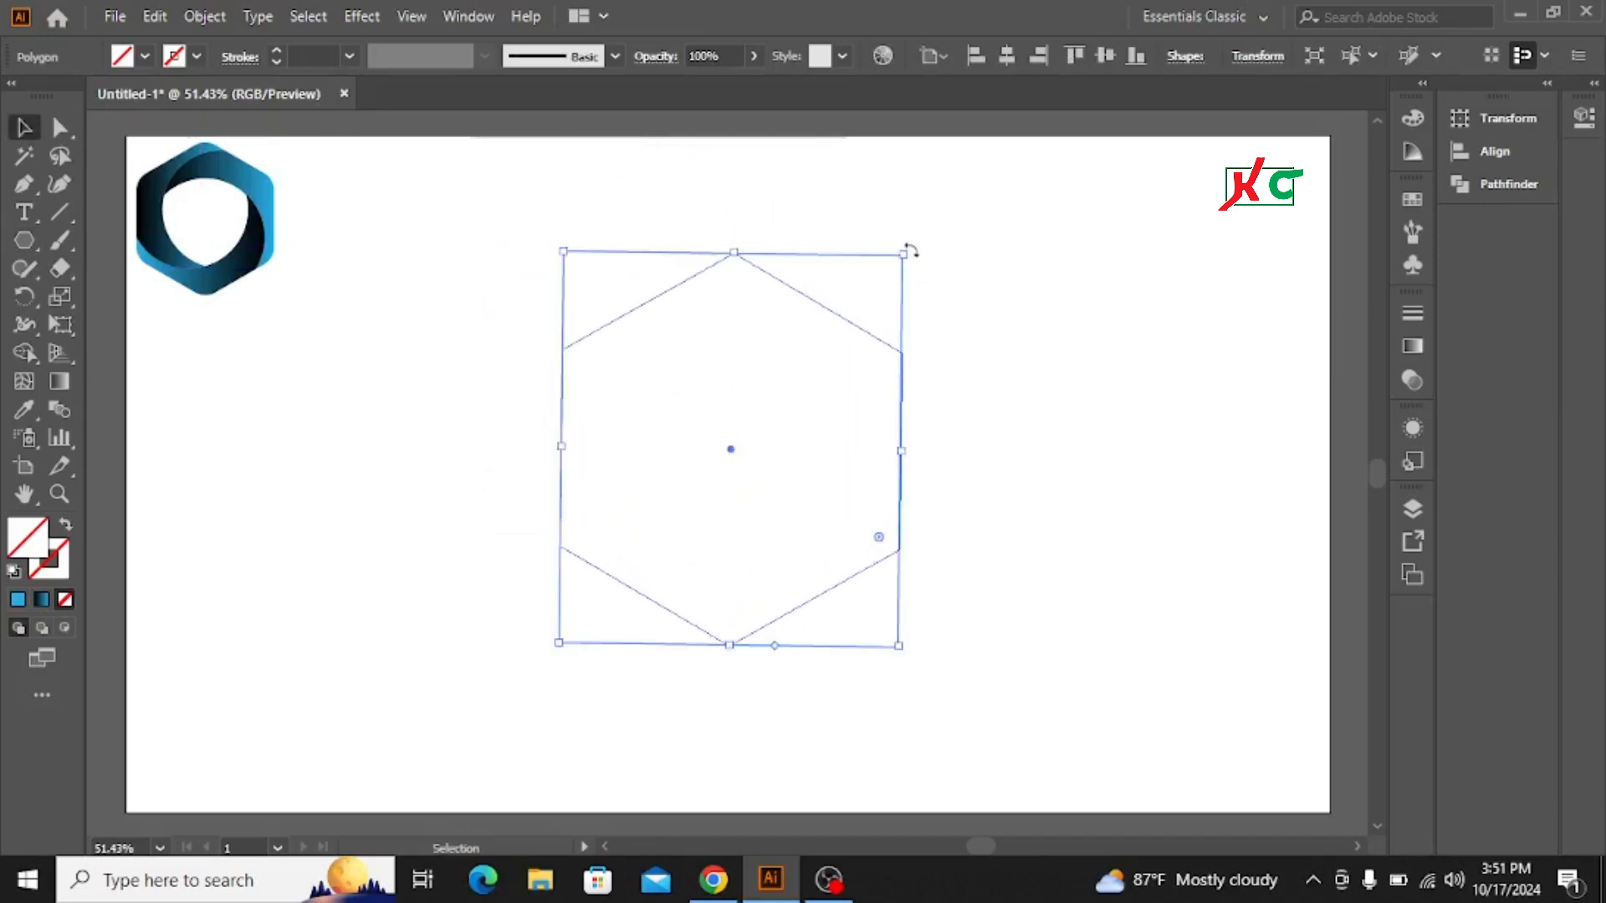
left_click_drag(904, 249, 903, 249)
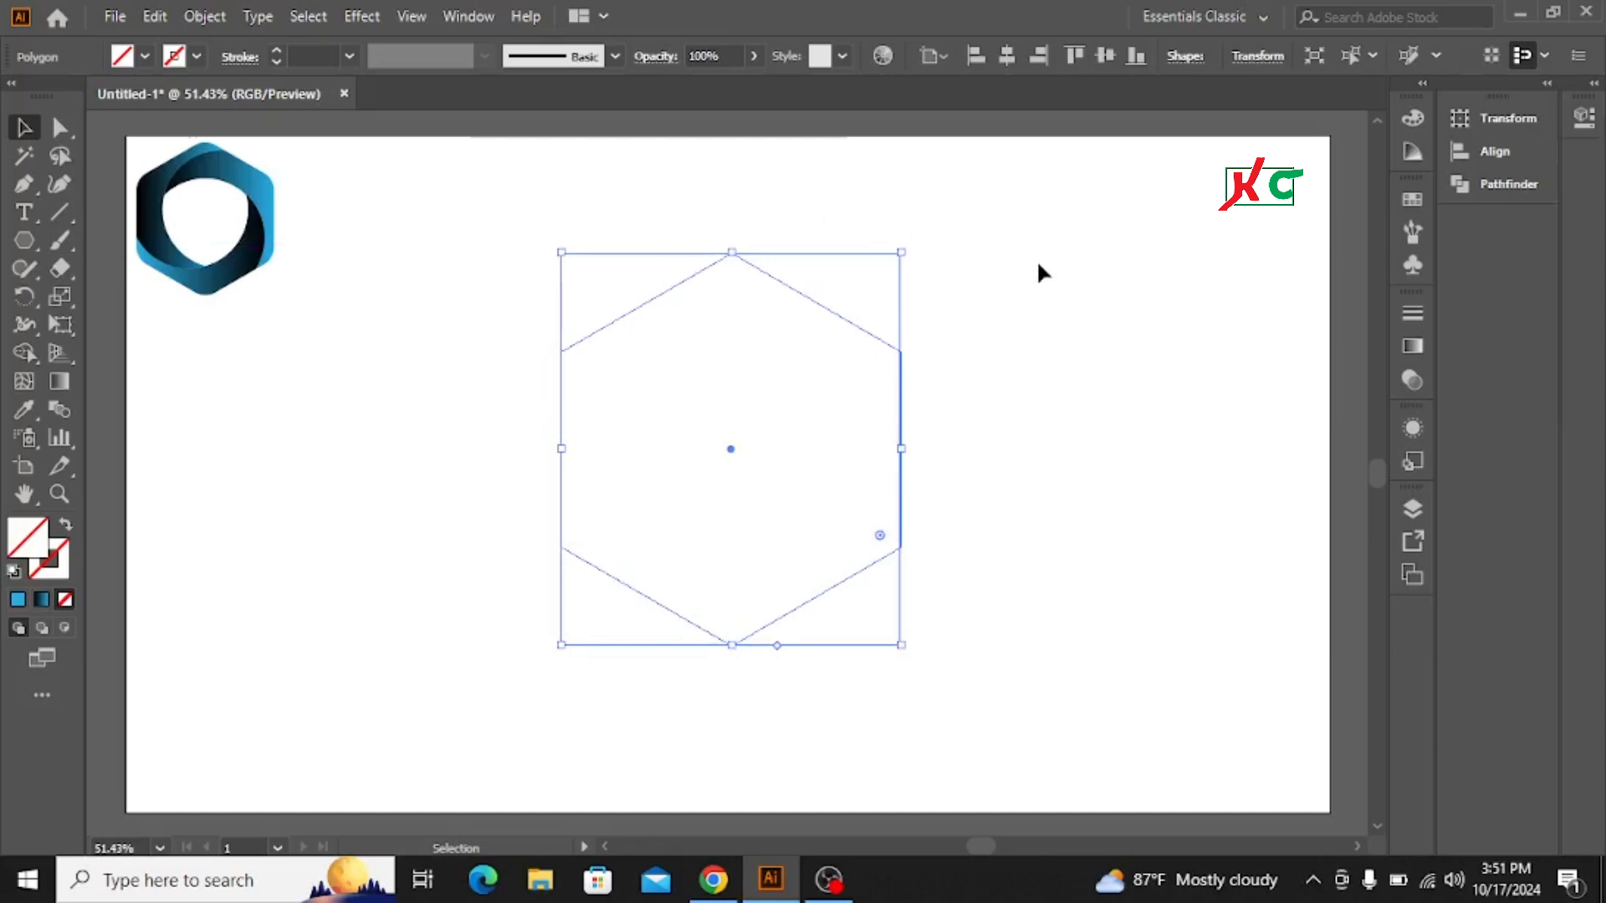
Step: Align the hexagon to the artboard's horizontal and vertical centres
left_click(1009, 59)
left_click(1103, 58)
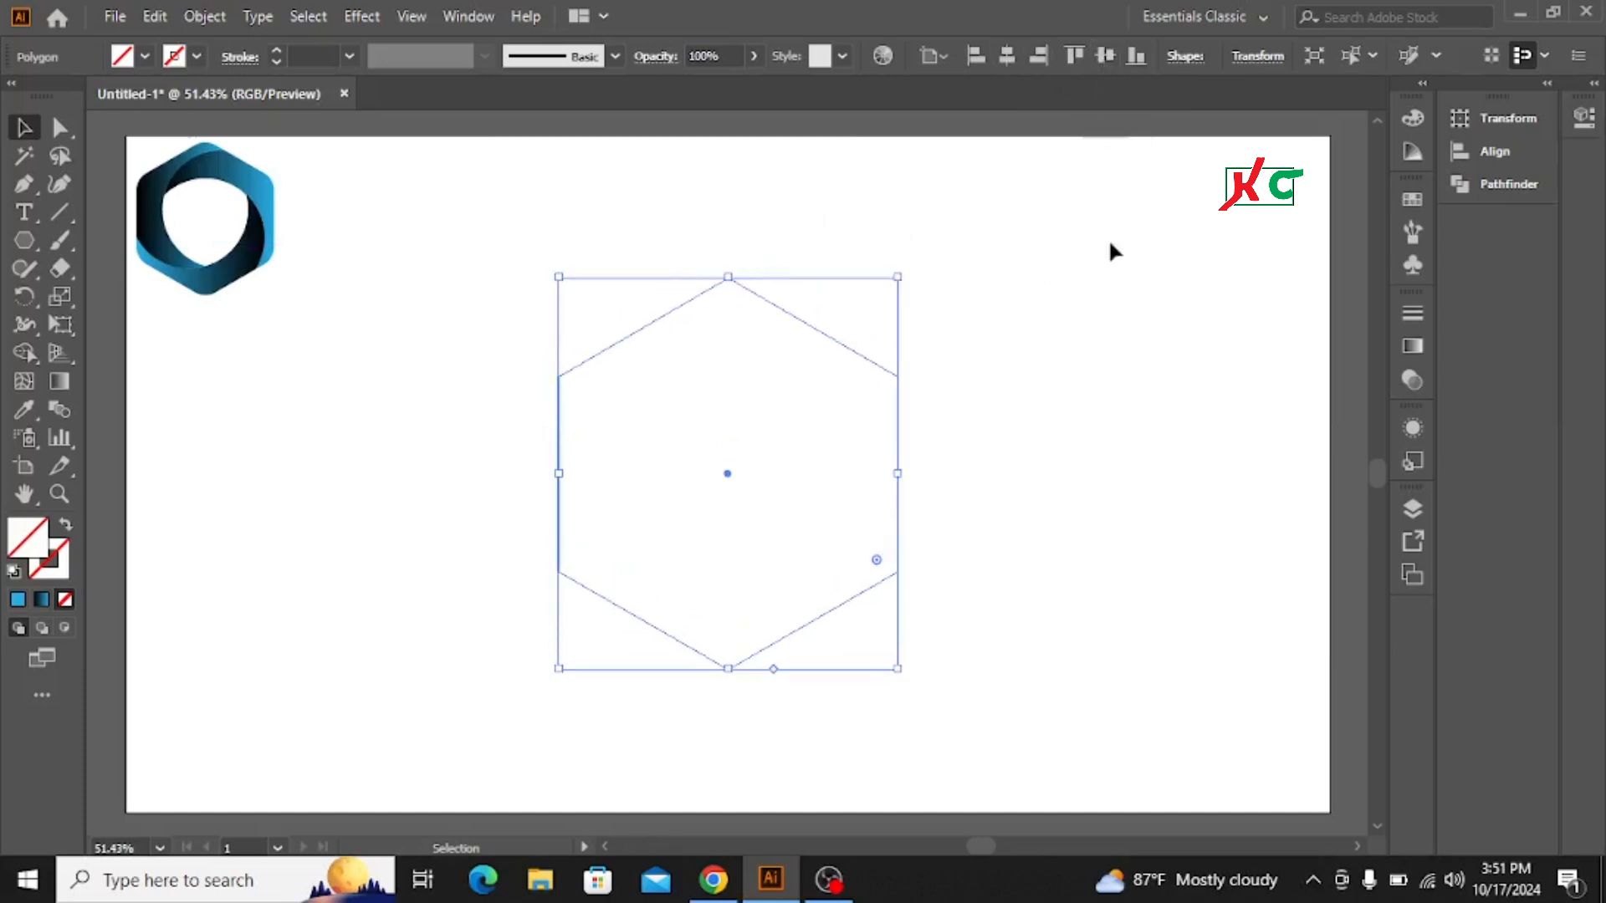
left_click(1098, 292)
Step: Select the hexagon and set its stroke colour to black
left_click_drag(538, 251, 933, 505)
left_click(197, 56)
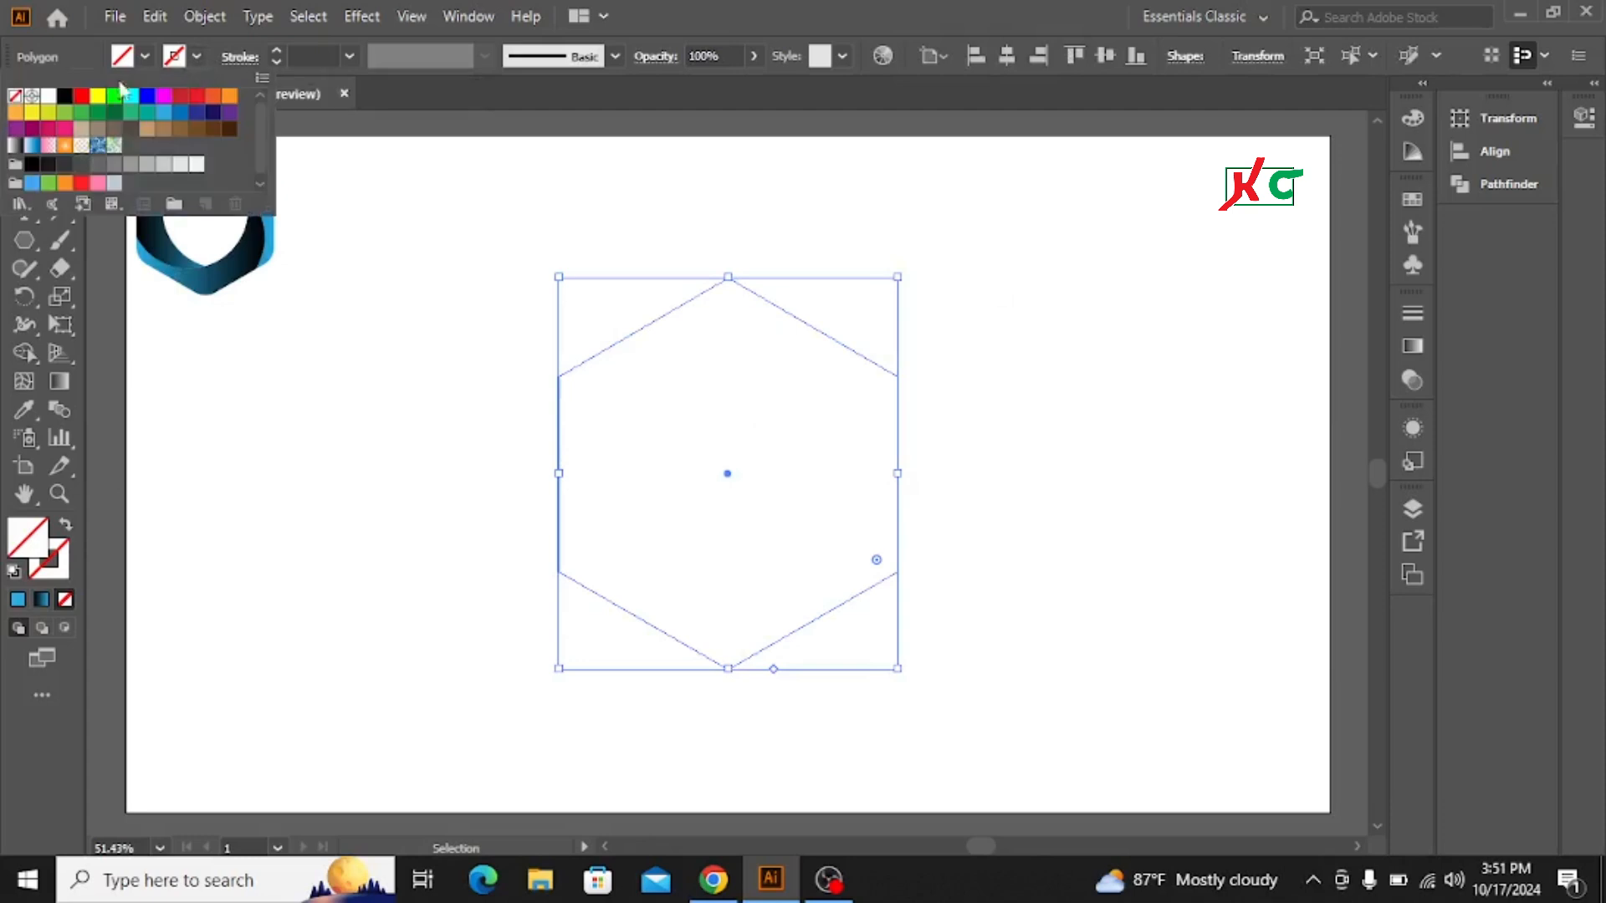
left_click(64, 95)
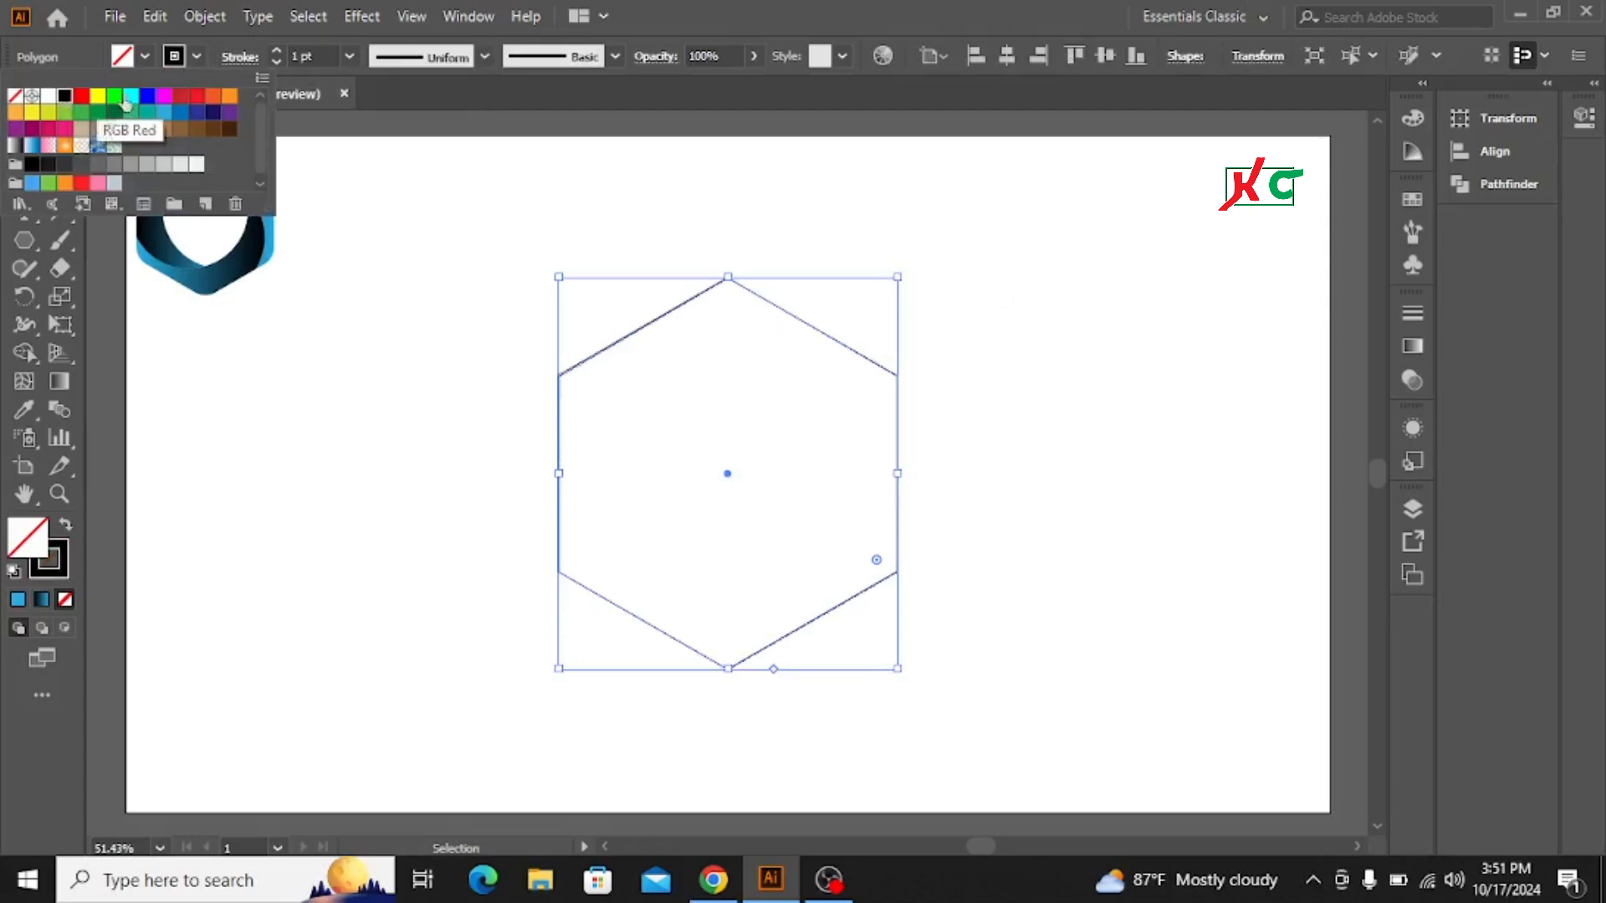
Step: Set the hexagon's stroke weight to 8 pt
left_click(276, 52)
left_click(276, 50)
left_click(276, 50)
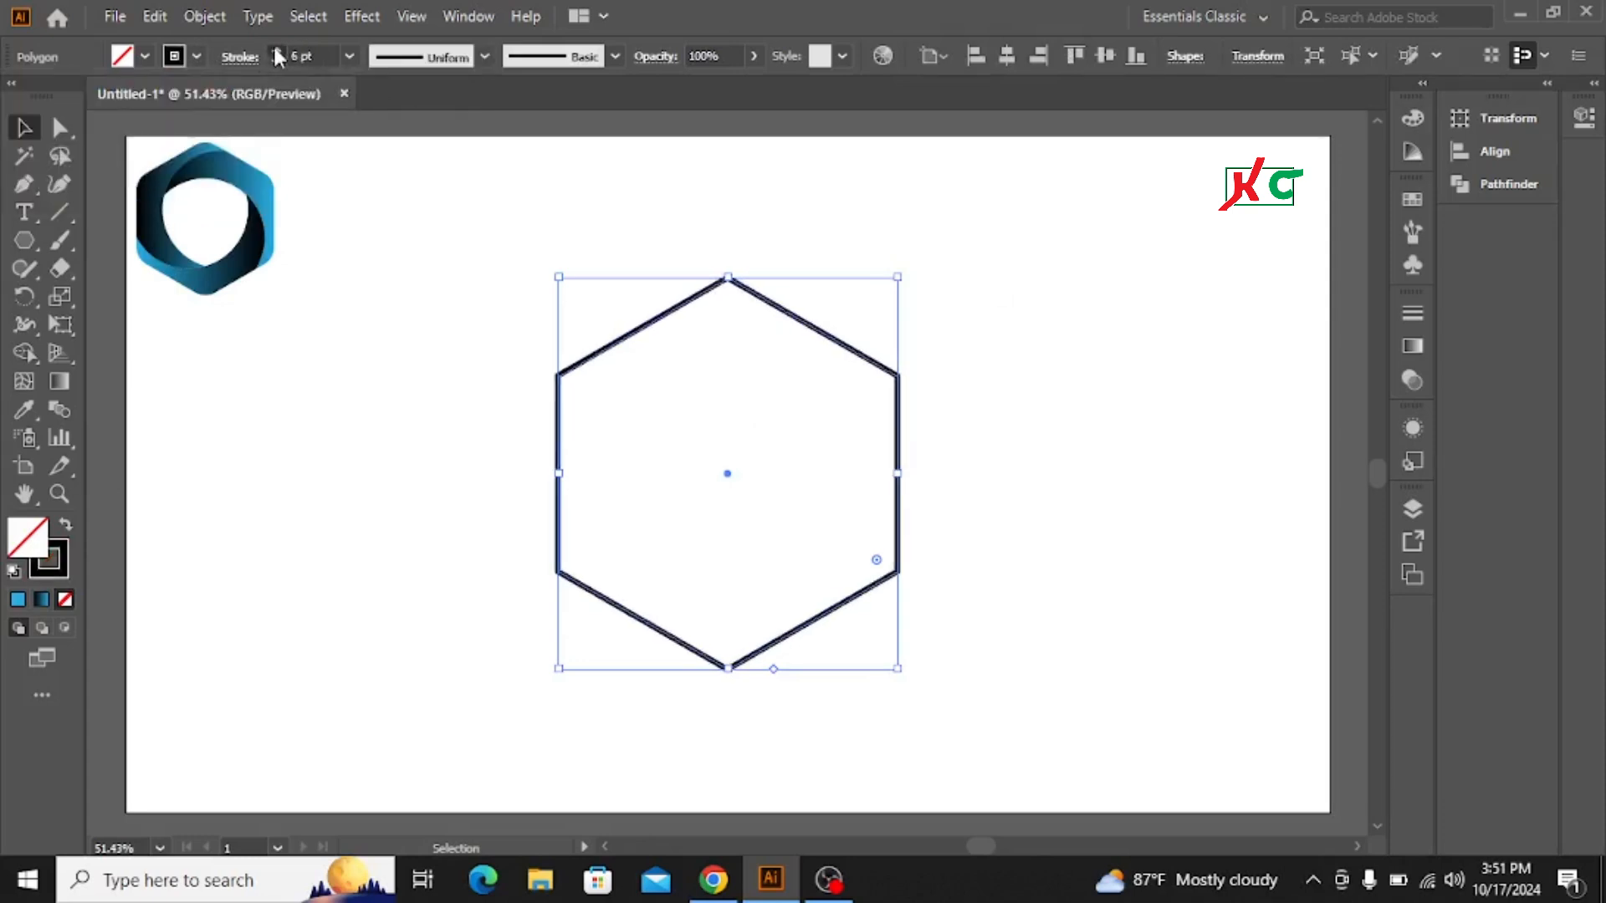
left_click(276, 50)
left_click(276, 52)
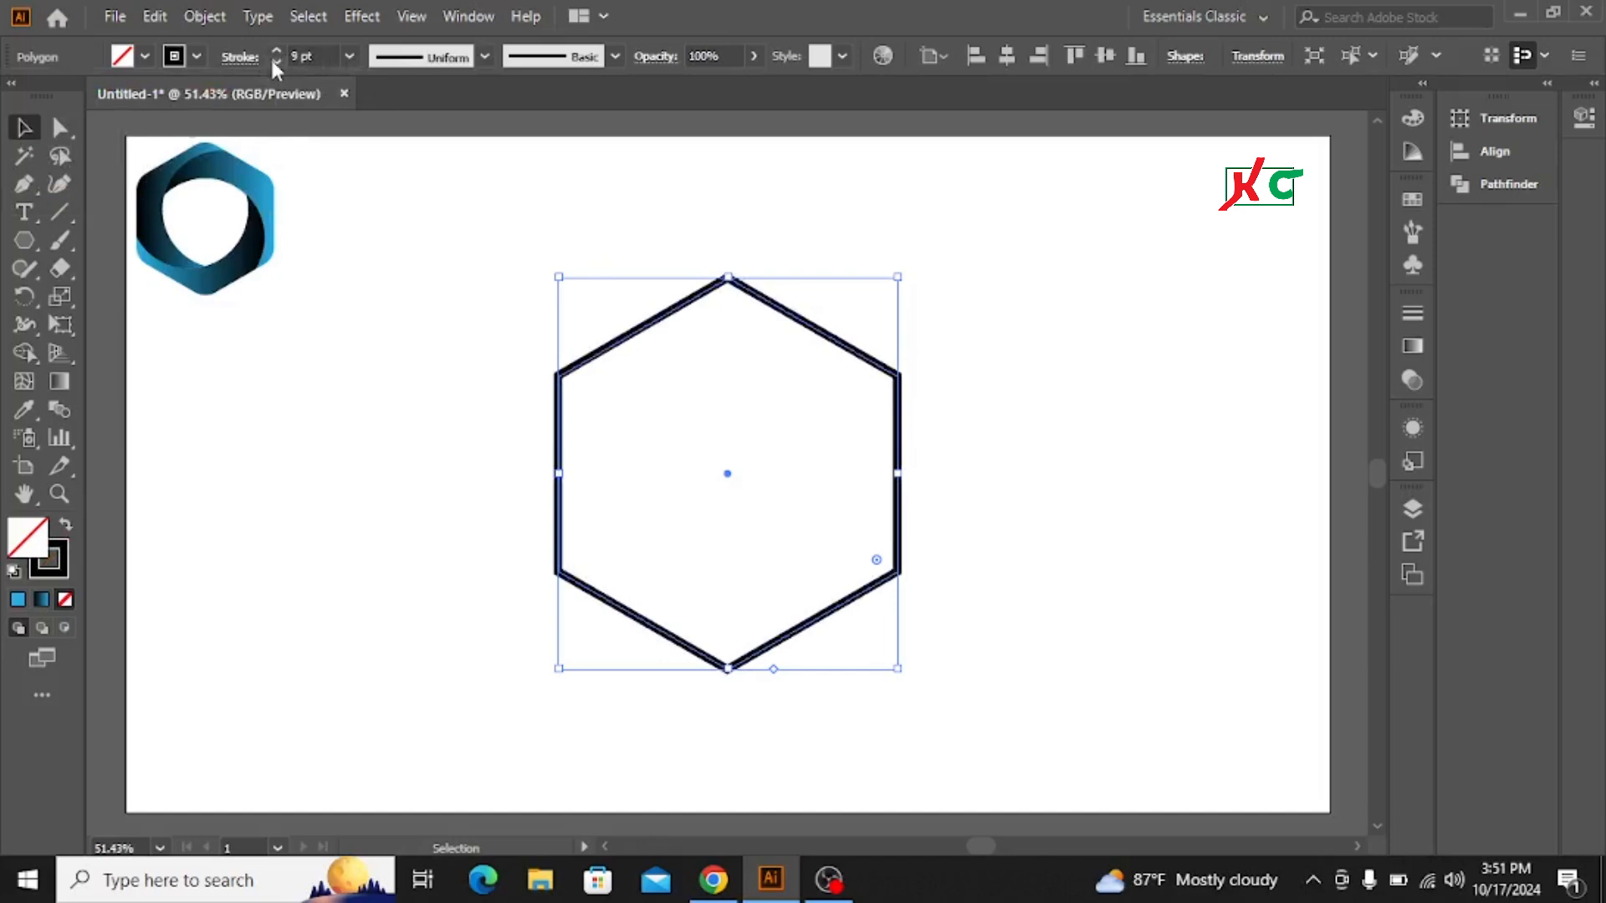
left_click(276, 62)
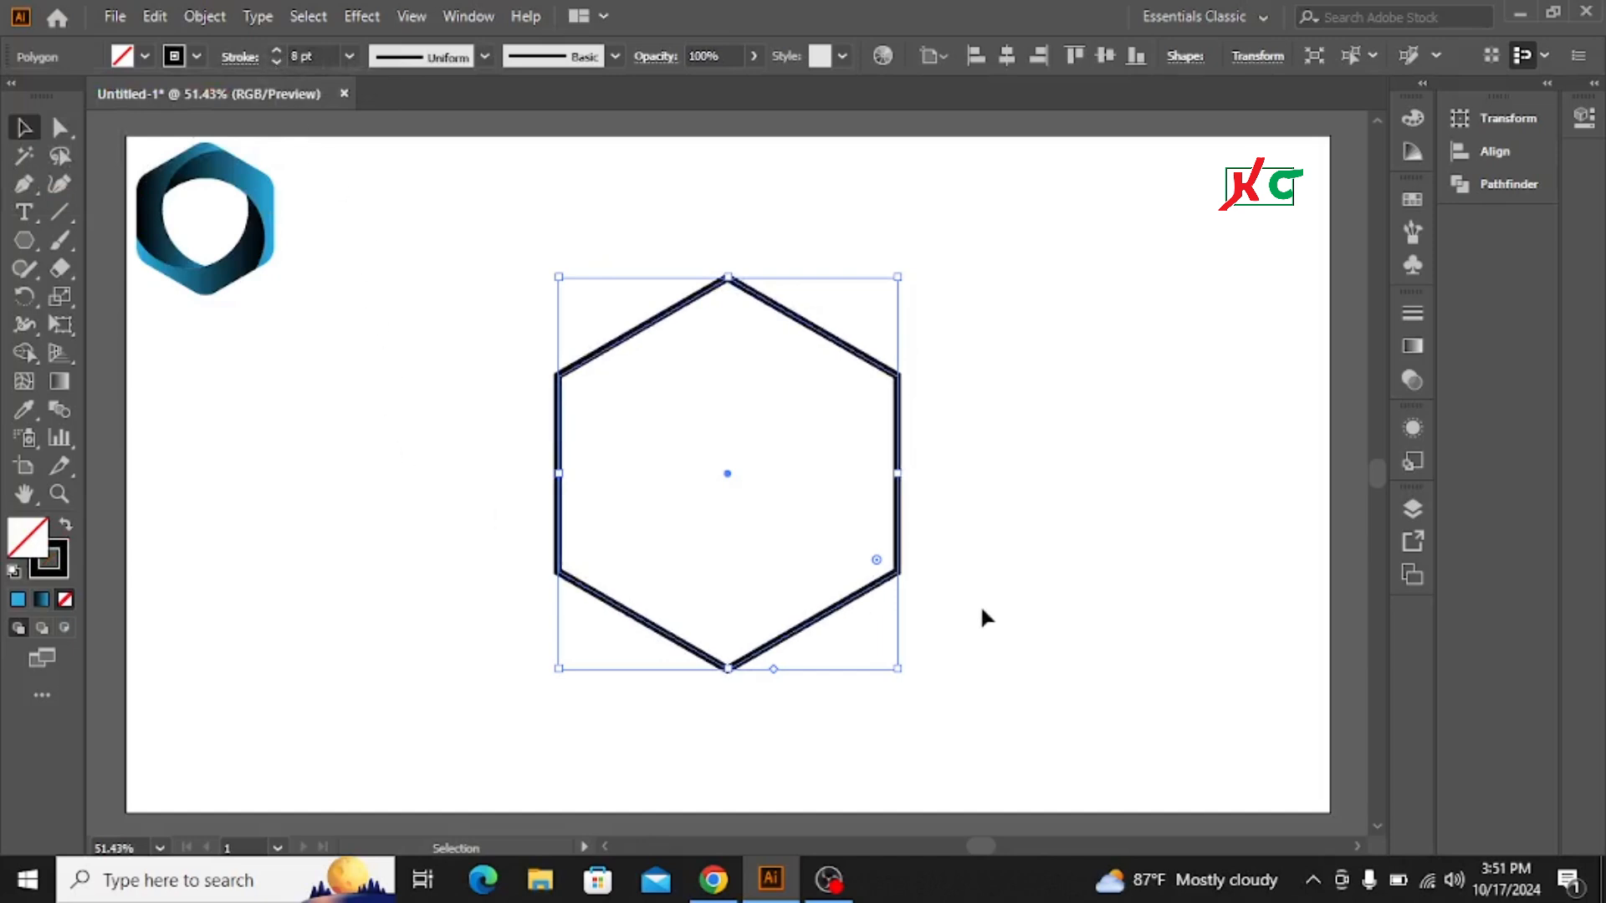
left_click(1052, 439)
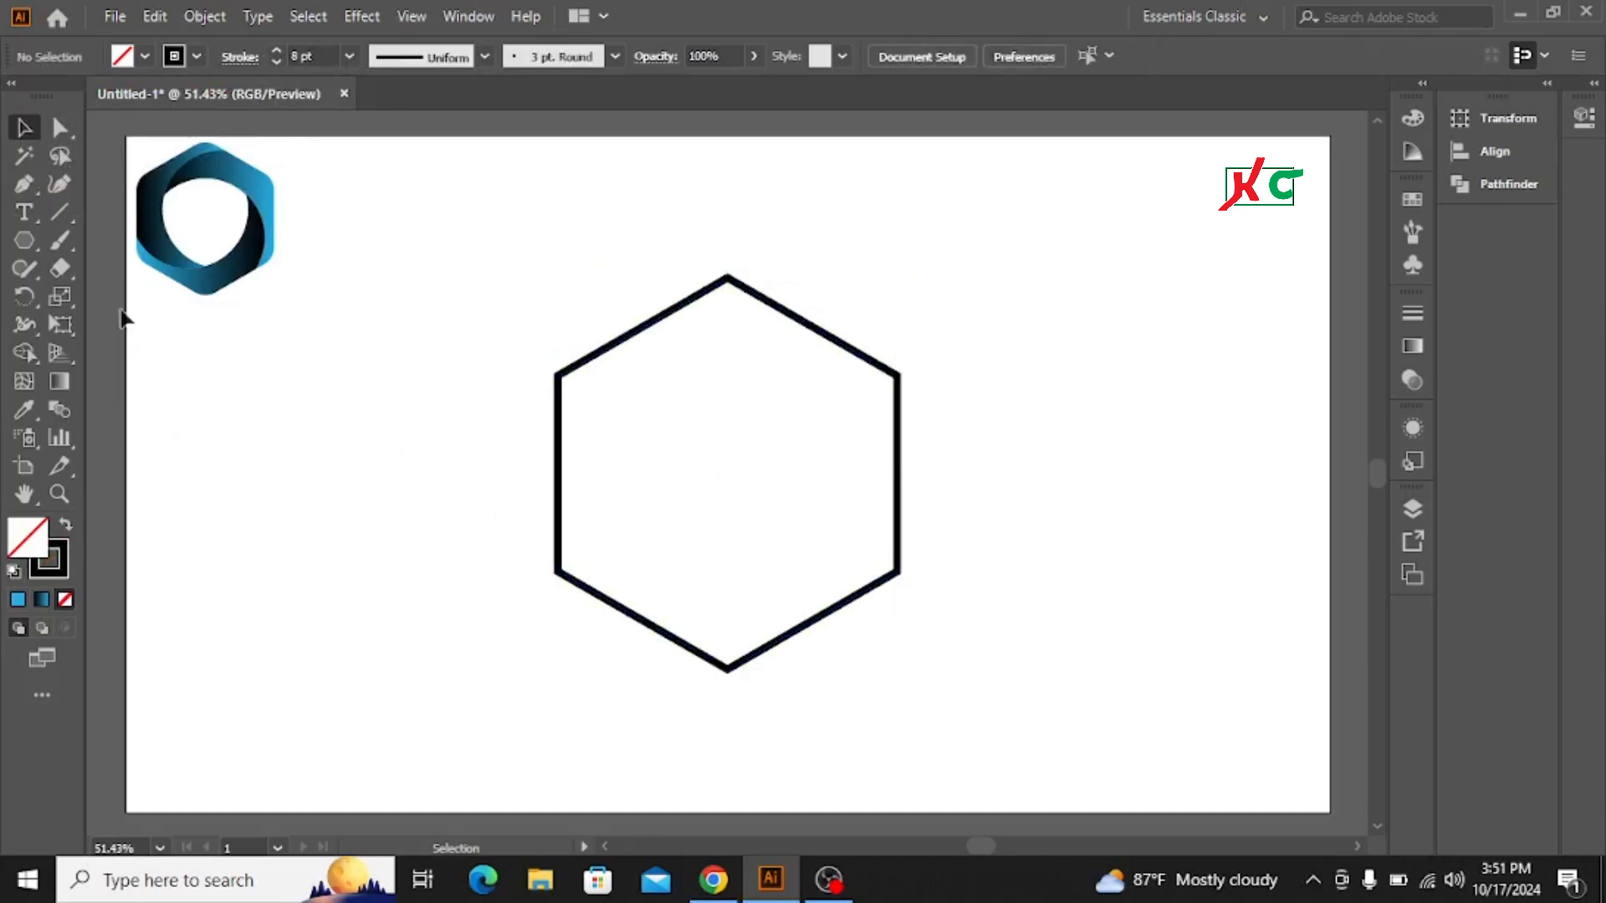
Step: Draw three lines with the Line Segment tool connecting each pair of opposite hexagon corners
left_click(58, 214)
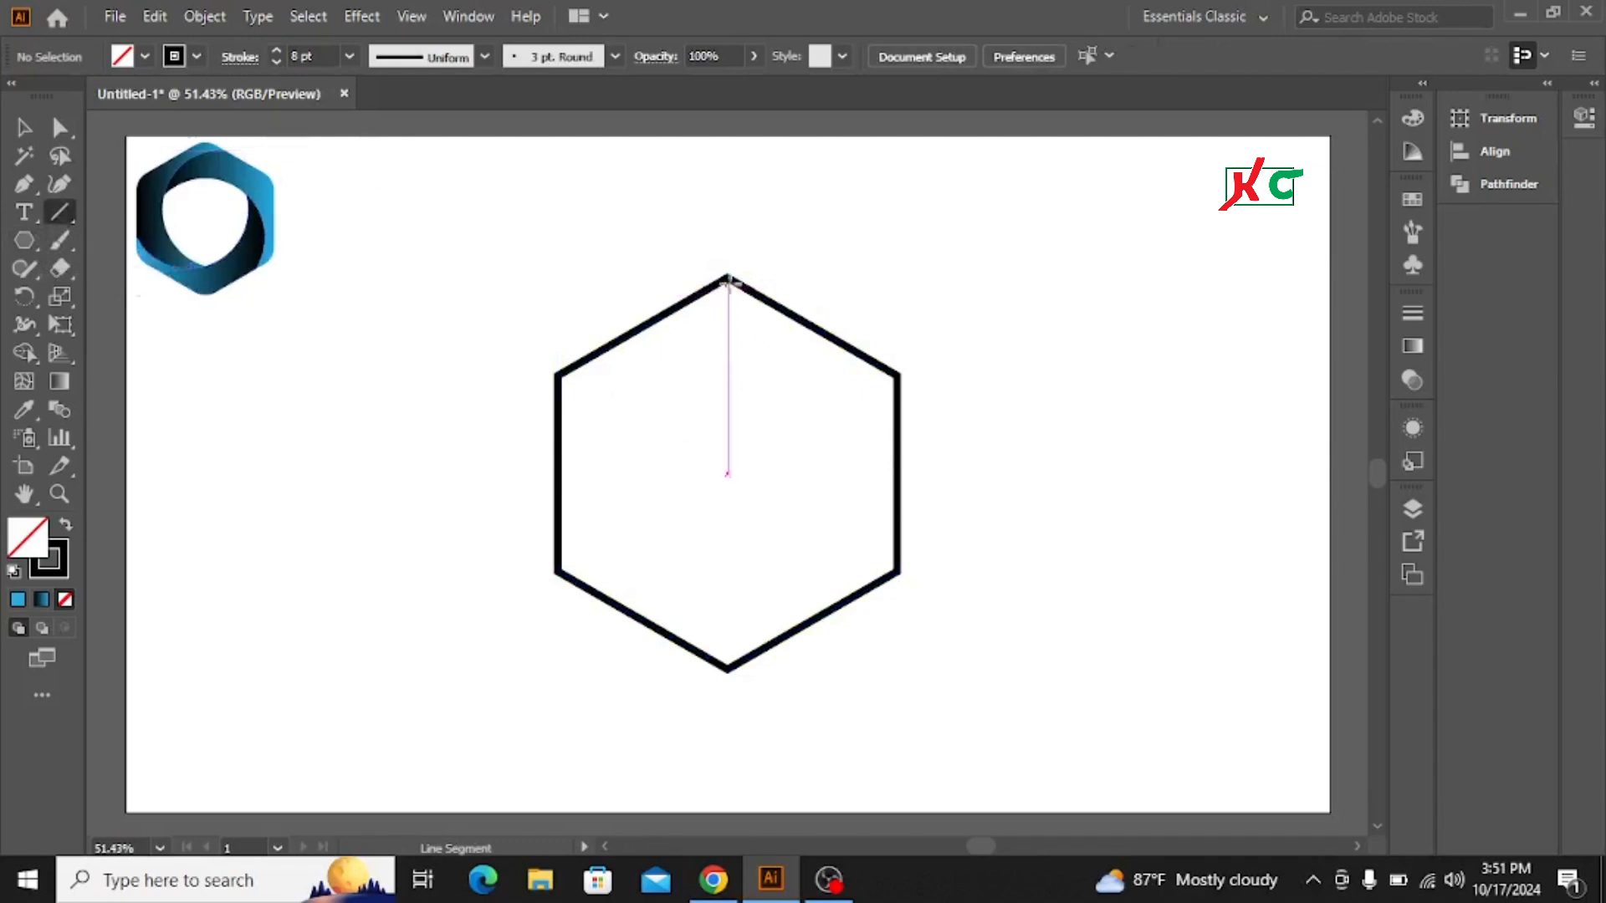
left_click_drag(729, 278, 729, 669)
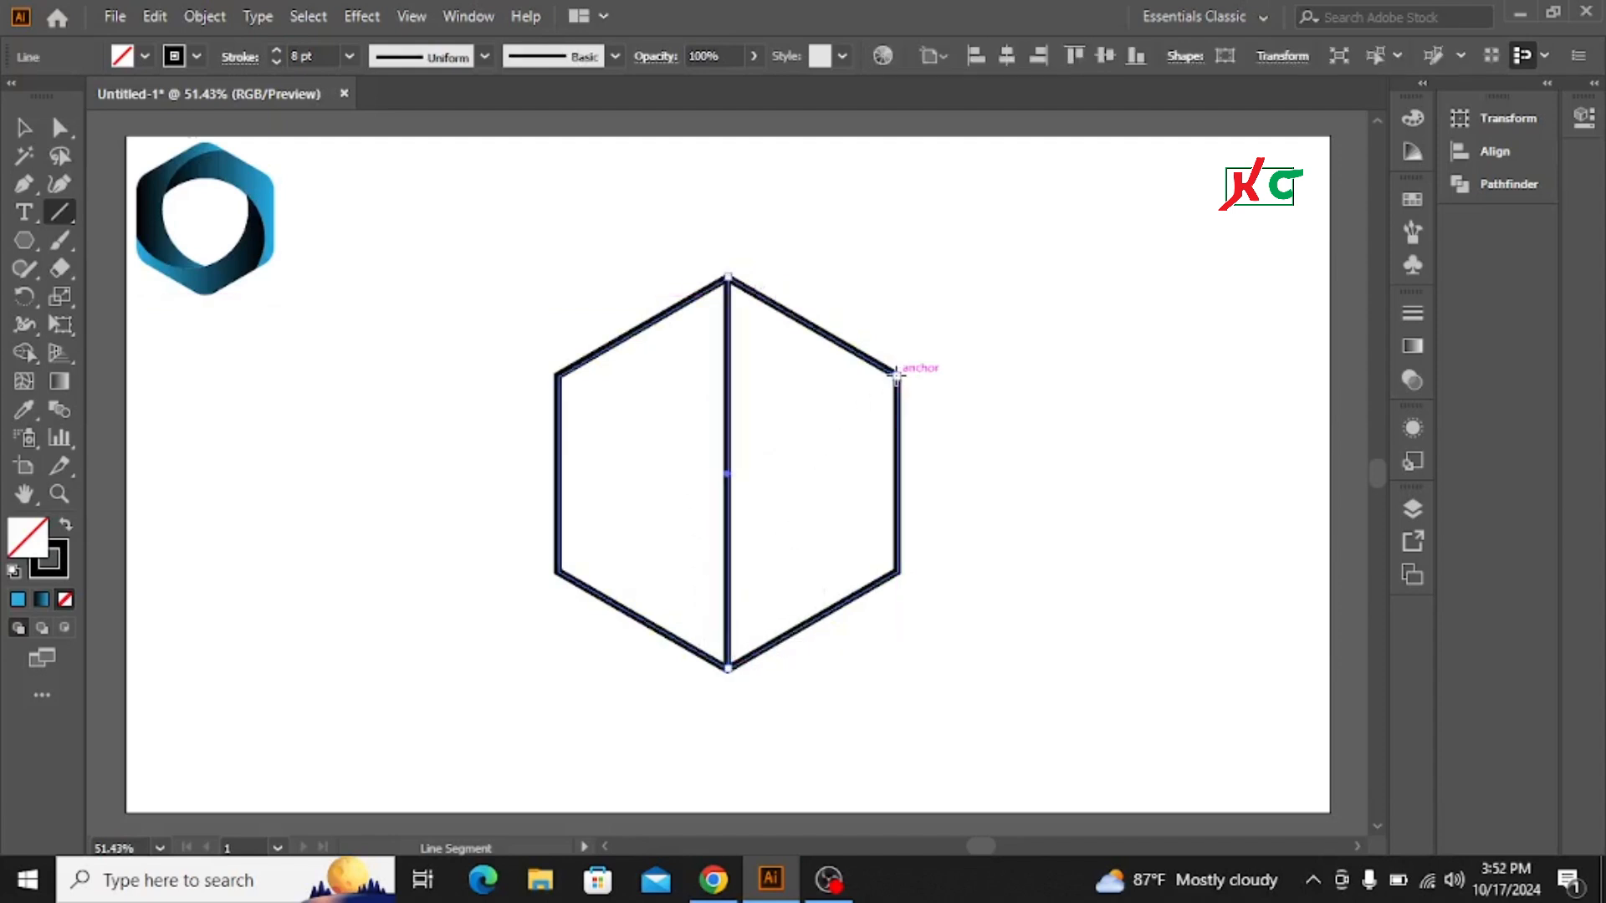
left_click_drag(896, 374, 558, 572)
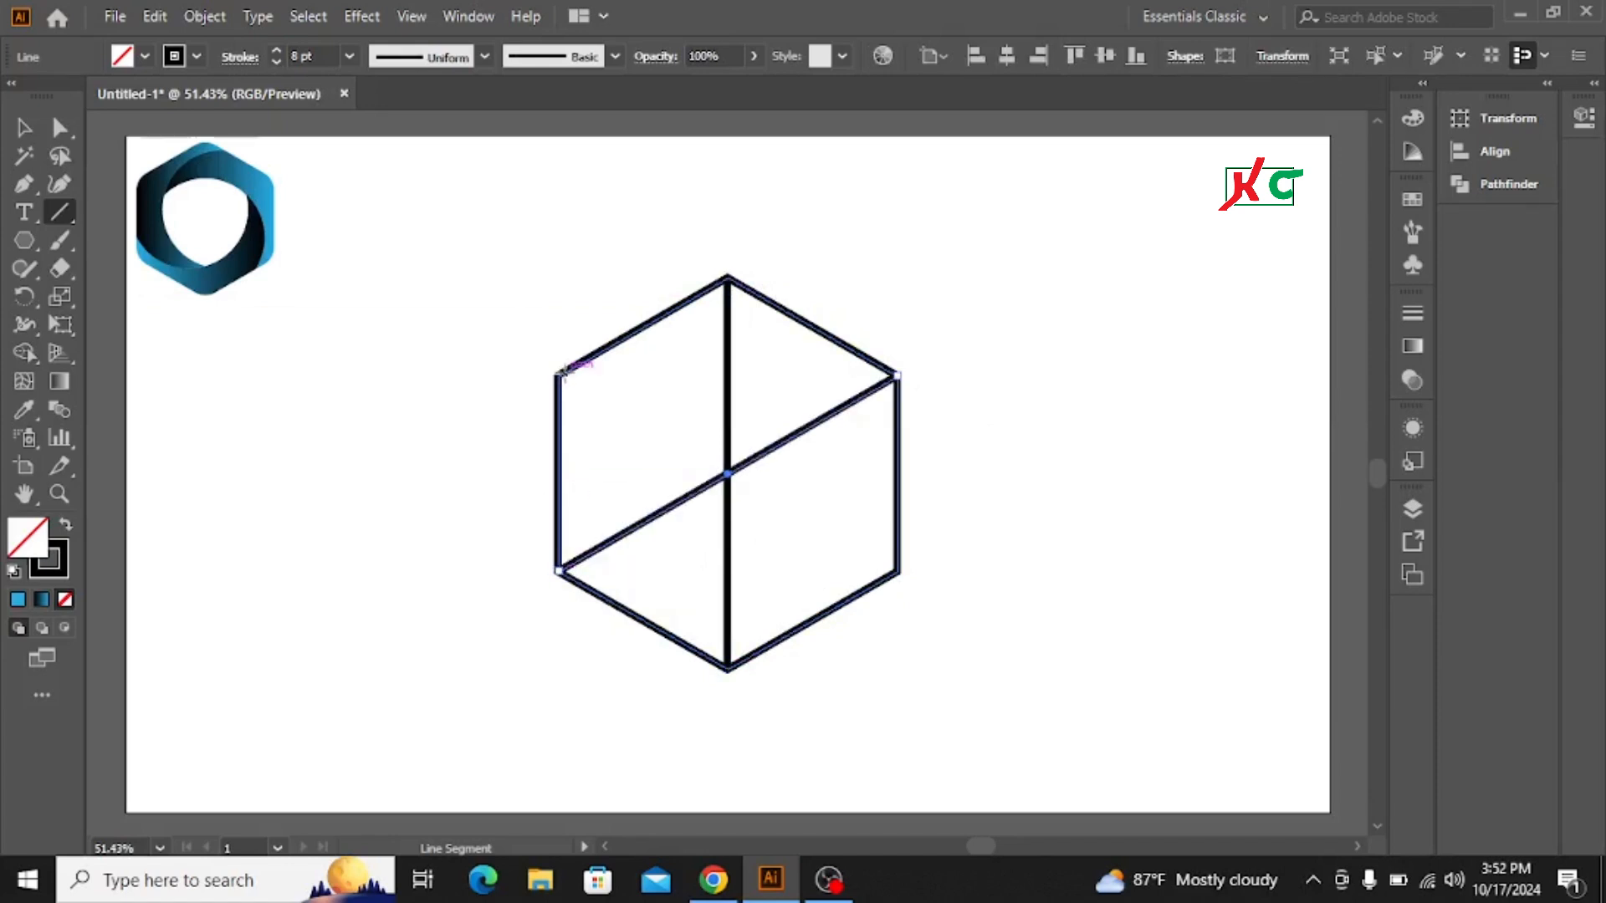
left_click_drag(559, 376, 897, 573)
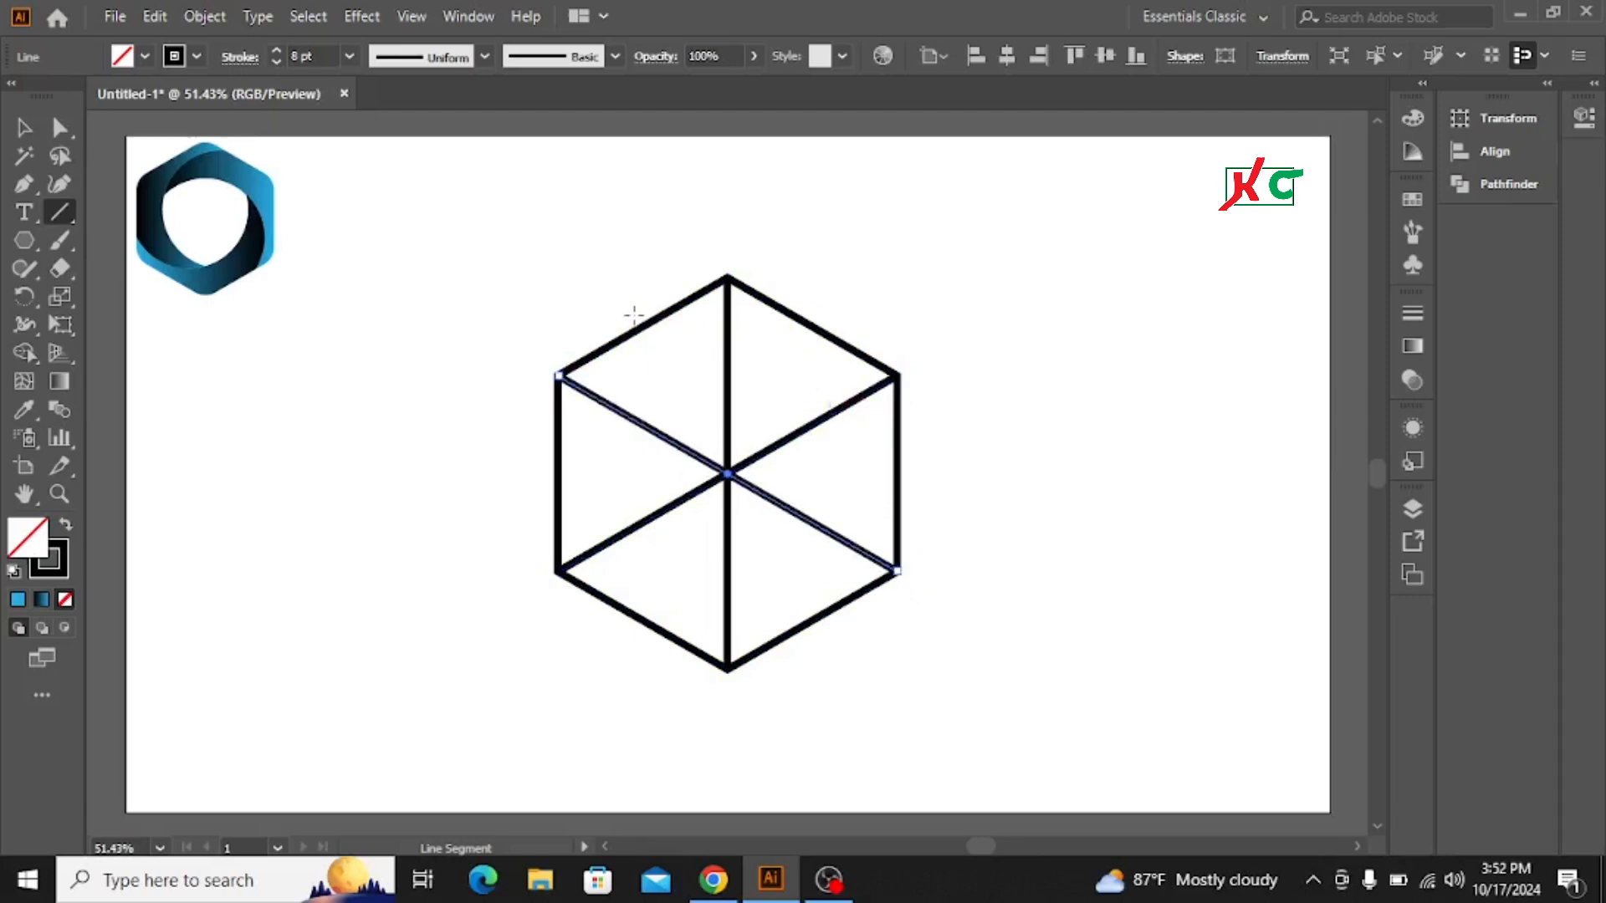
Step: Draw a circle centred on the hexagon's middle with the Ellipse tool
left_click(24, 127)
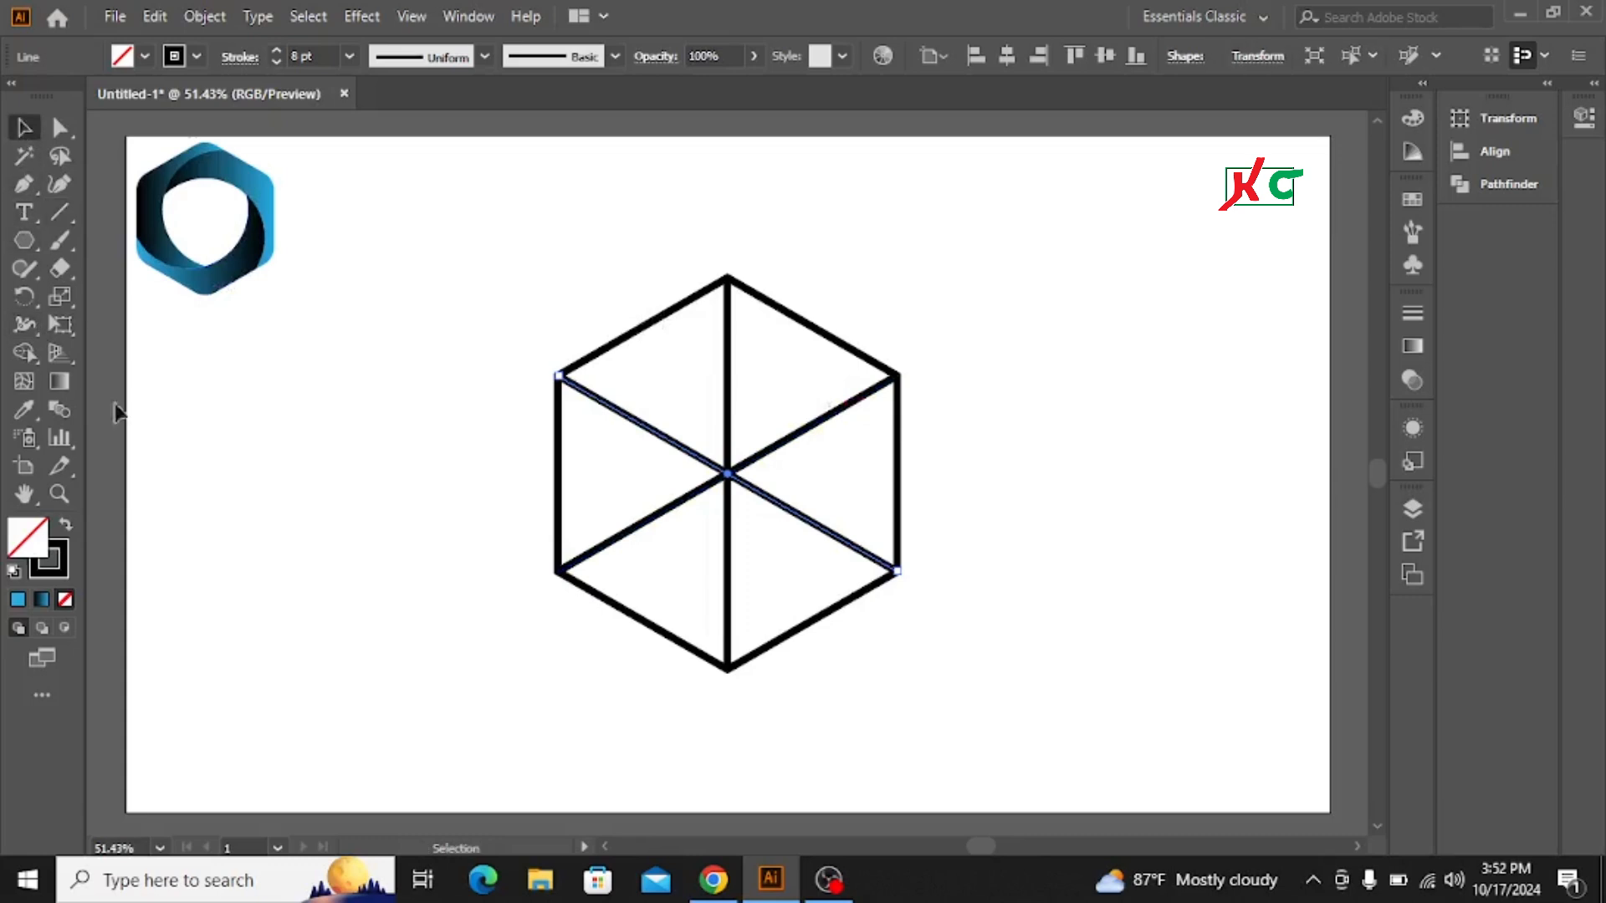
left_click(23, 244)
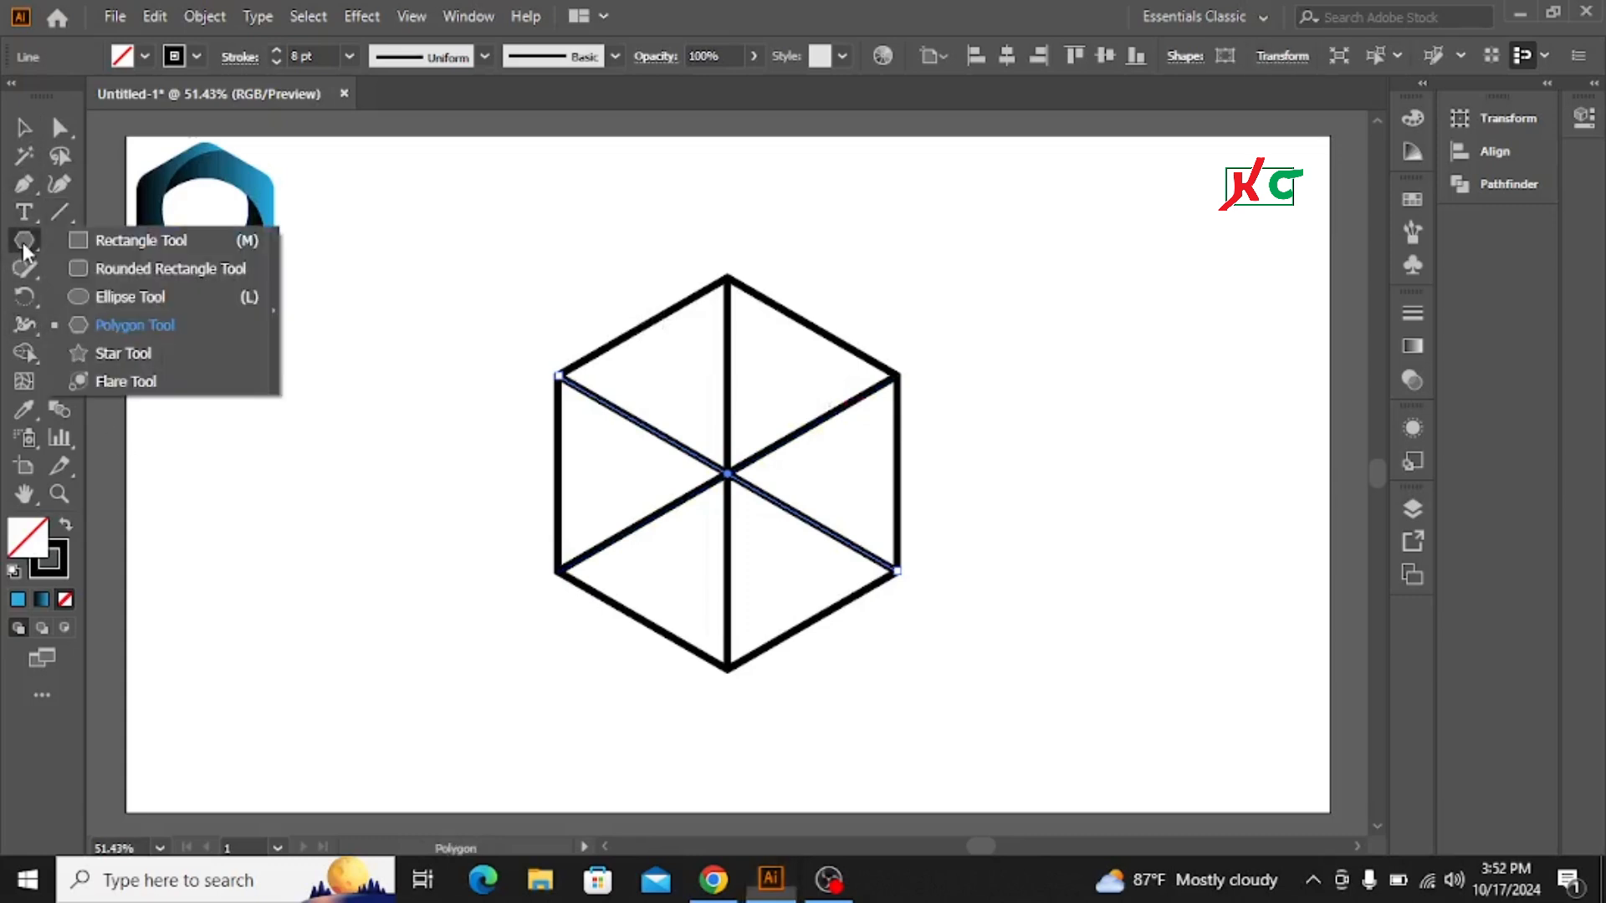
left_click(128, 298)
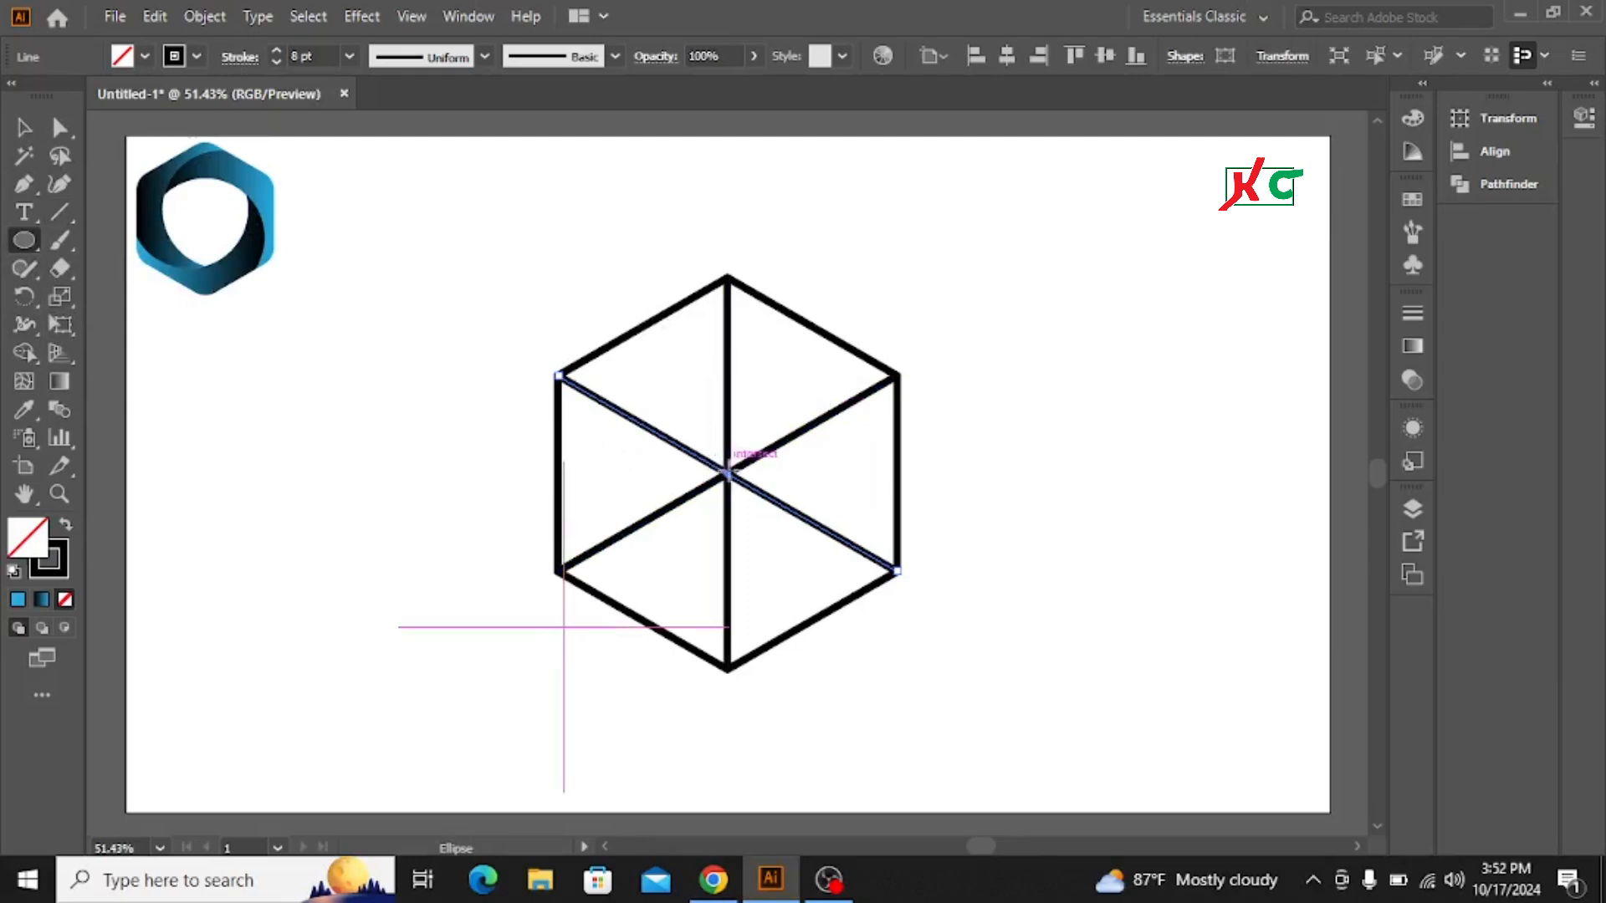
left_click_drag(728, 462, 765, 612)
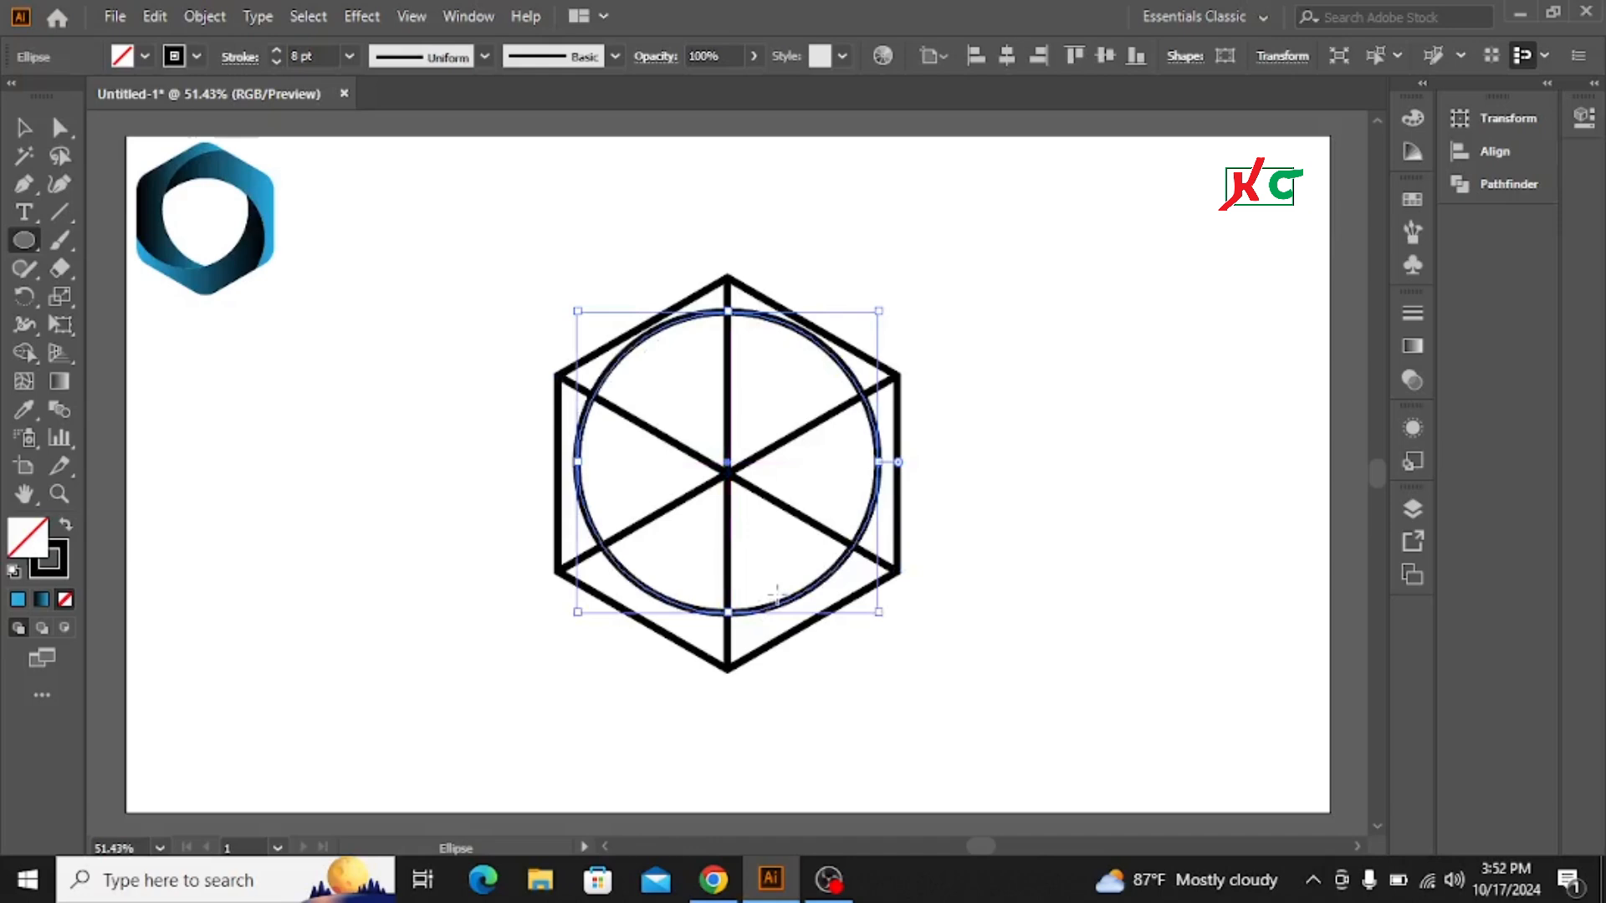
Step: Nudge the circle down until its bottom touches the hexagon's lower corner
key("shift+Down")
key("shift+Down")
key("shift+Down")
key("shift+Down")
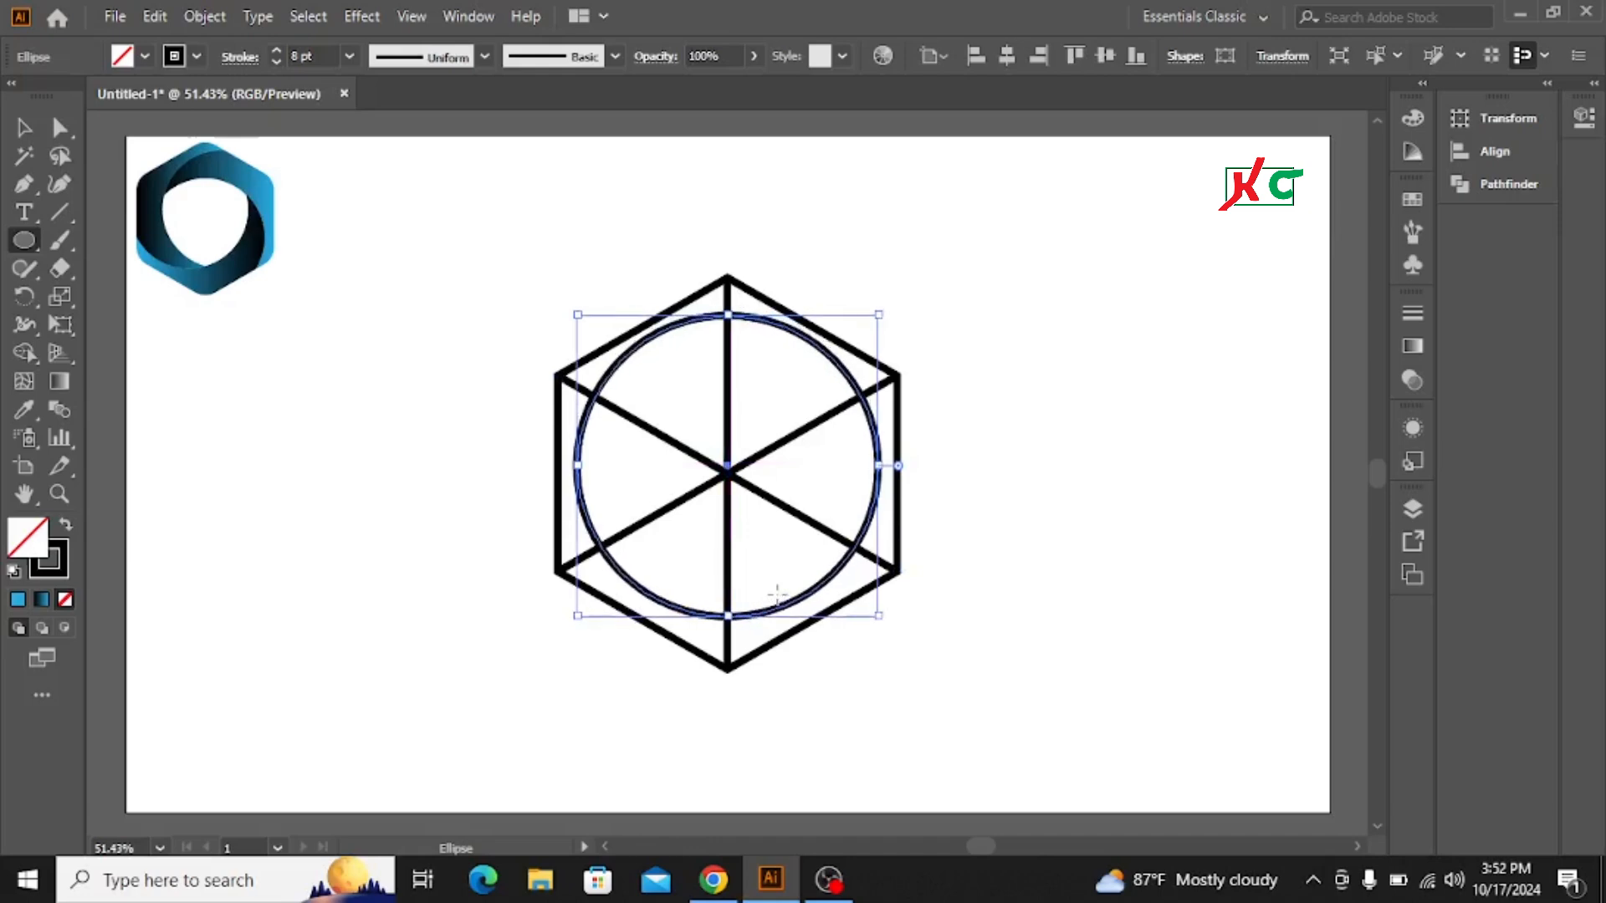
key("shift+Down")
key("shift+Down")
key("shift+Down")
key("shift+Down")
key("shift+Down")
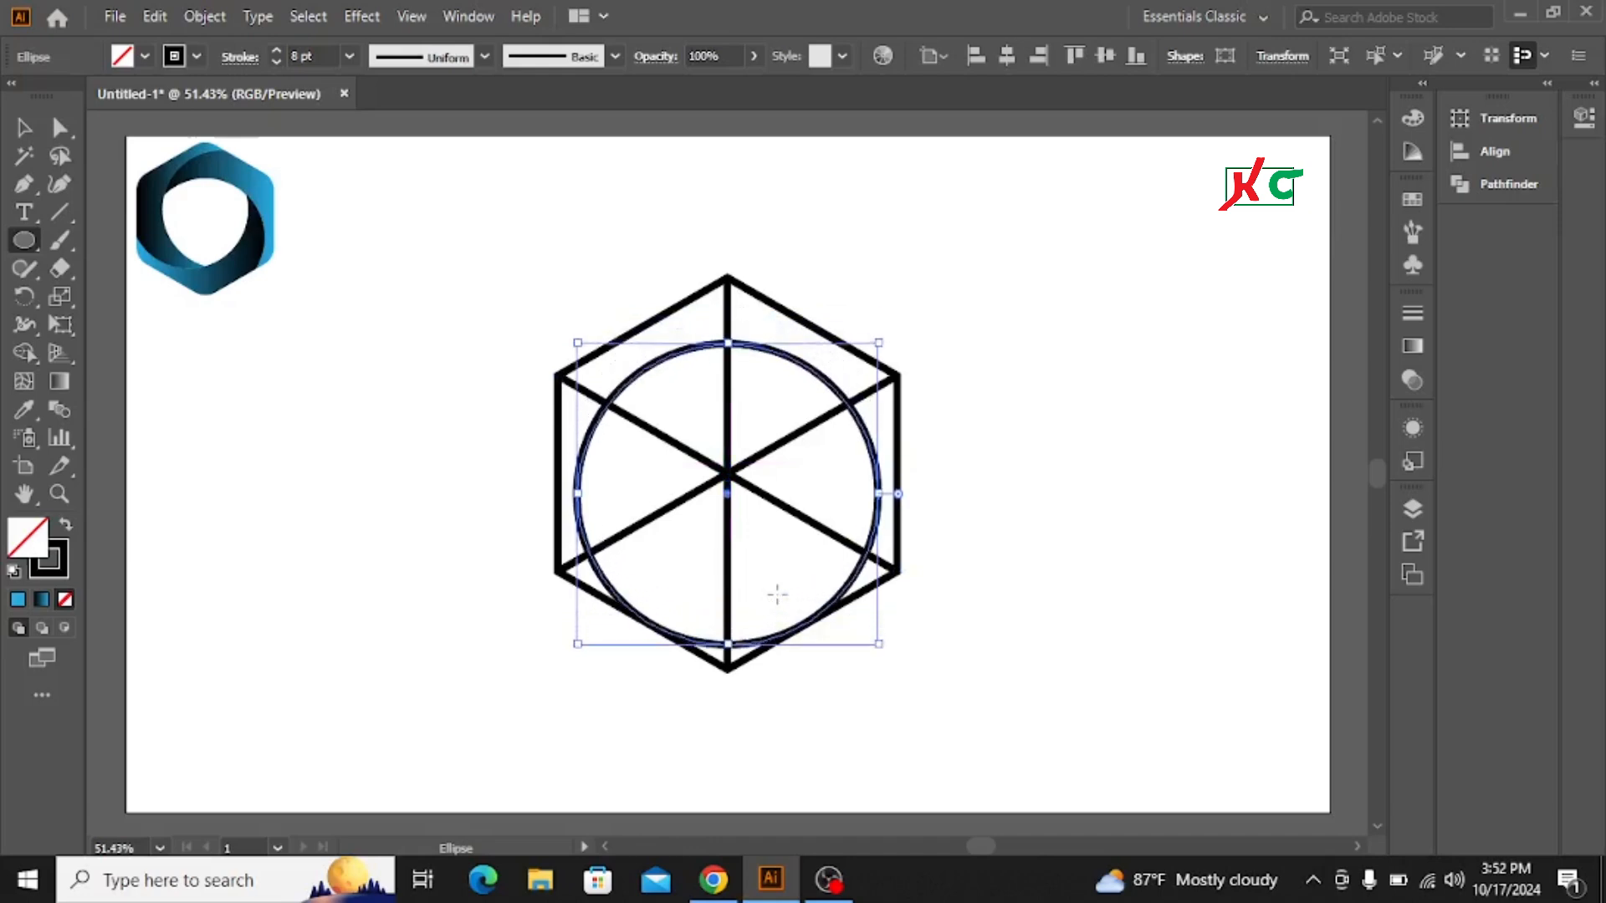
key("shift+Down")
key("shift+Down")
key("shift+Down")
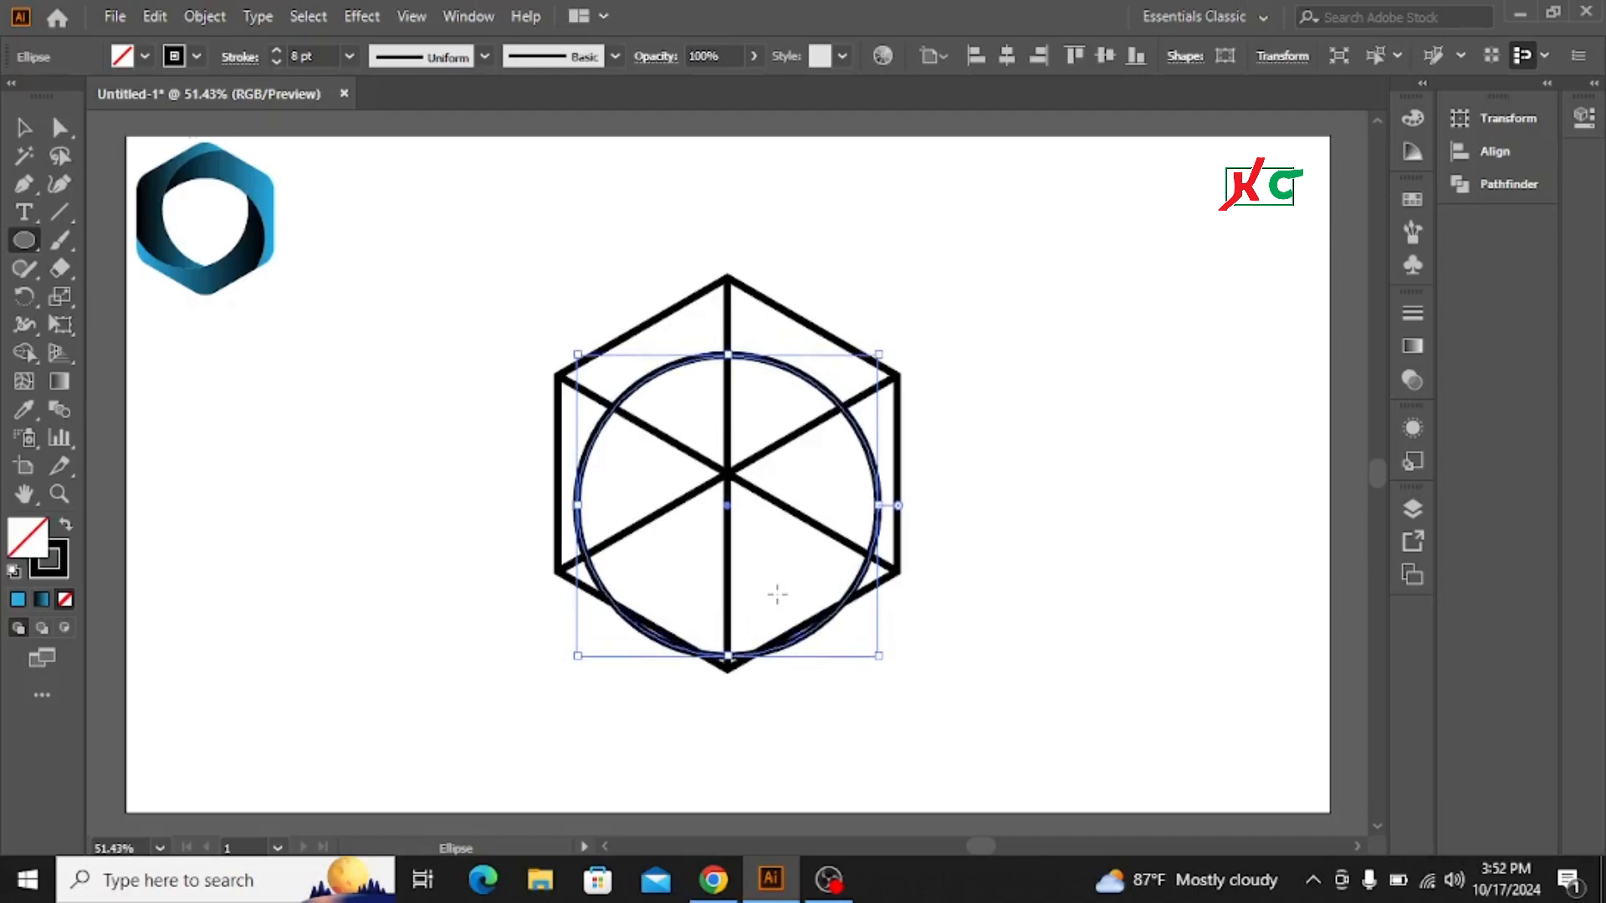
key("Down")
key("Down")
key("Down")
key("Down")
key("Down")
key("Down")
key("Down")
key("Down")
key("Down")
key("Down")
key("Down")
key("Down")
key("Down")
key("Down")
key("Down")
key("Down")
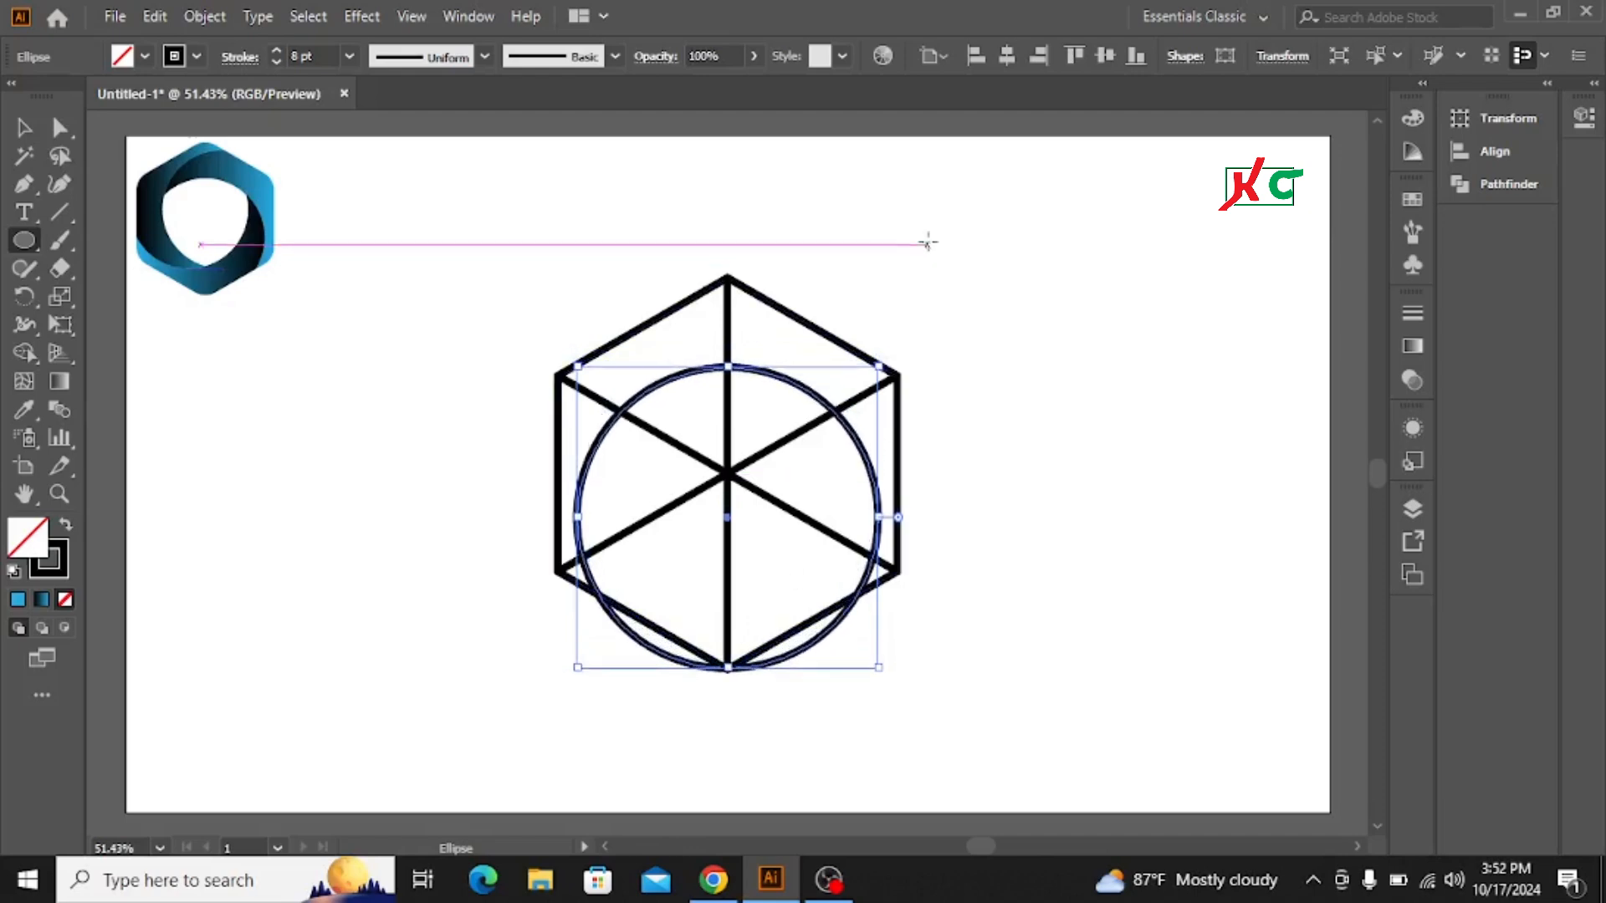
Step: Rotate two copies of the circle 120° apart around the hexagon's centre
left_click(23, 127)
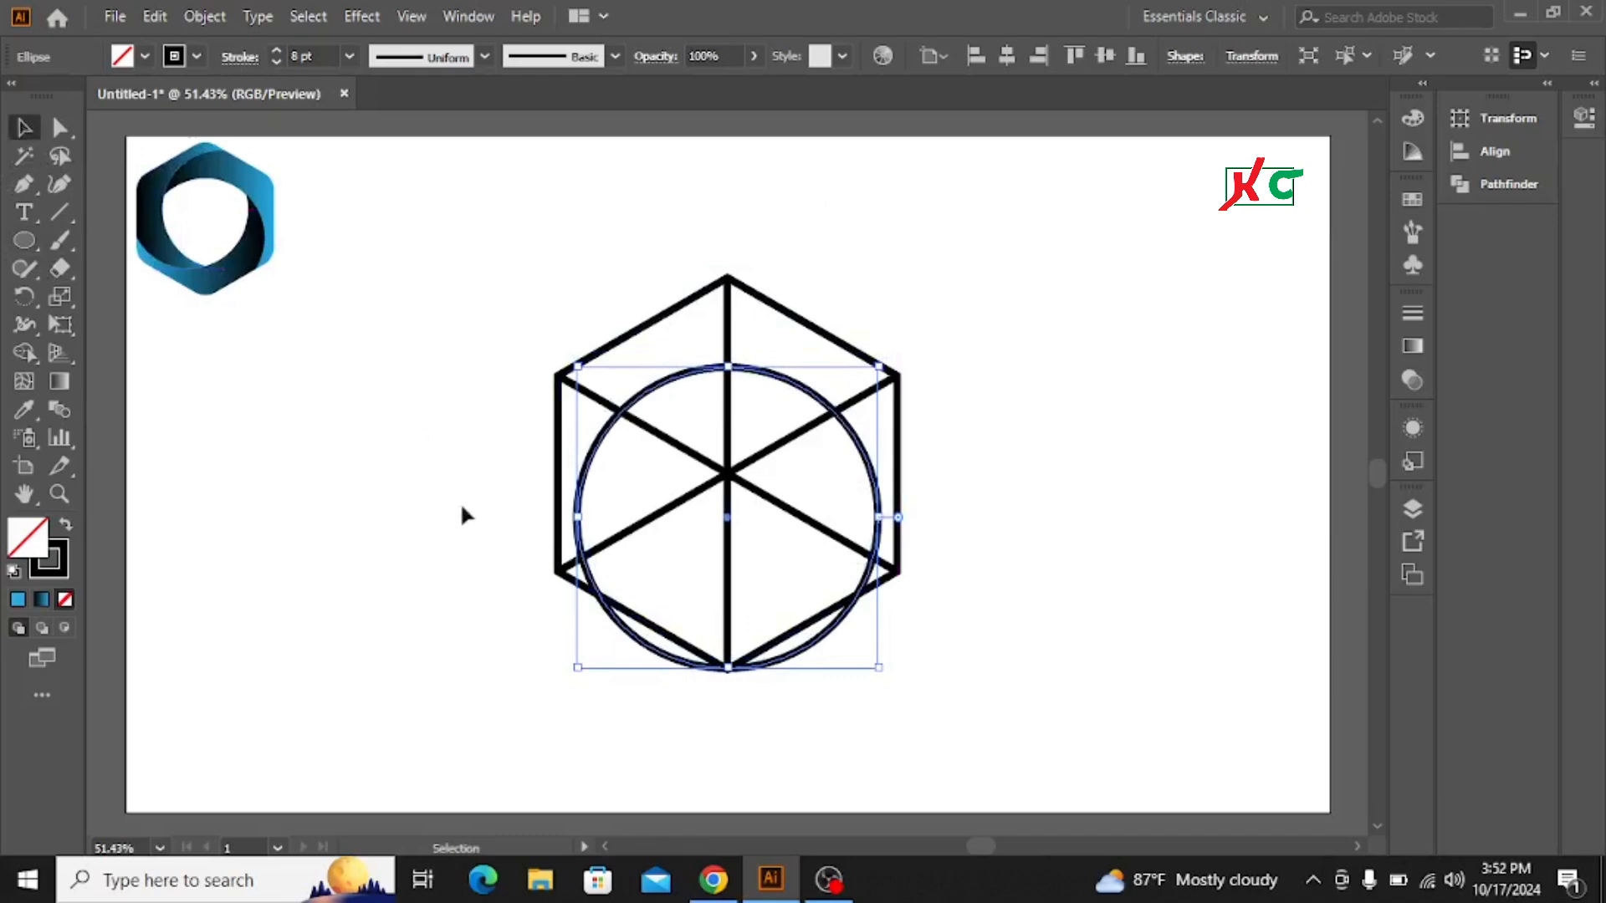
left_click(878, 231)
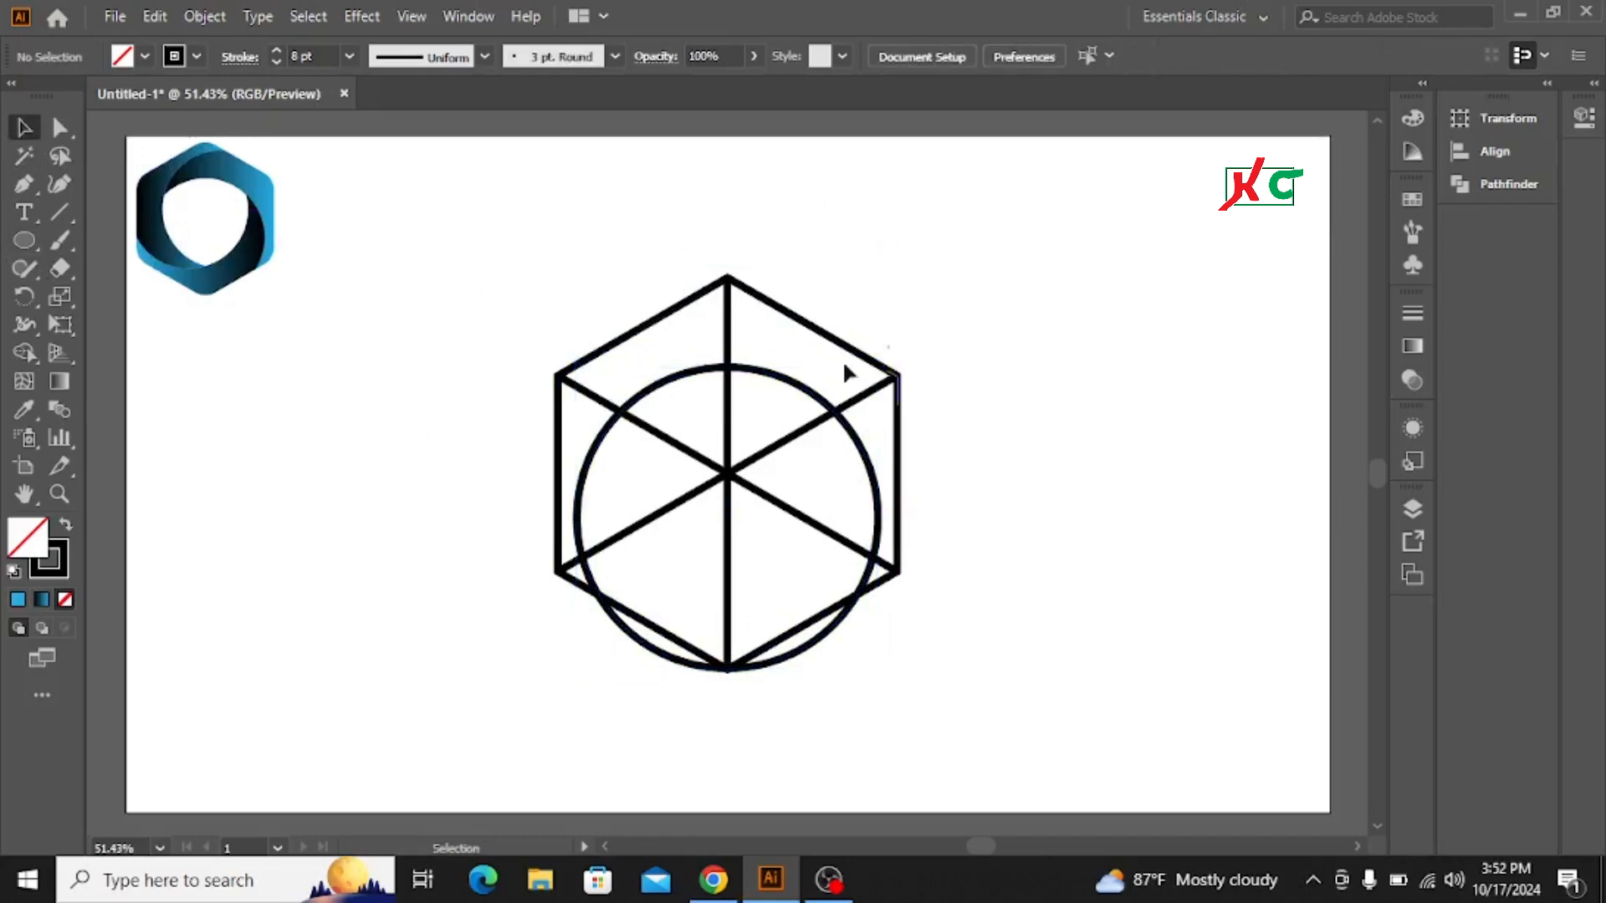
left_click(792, 382)
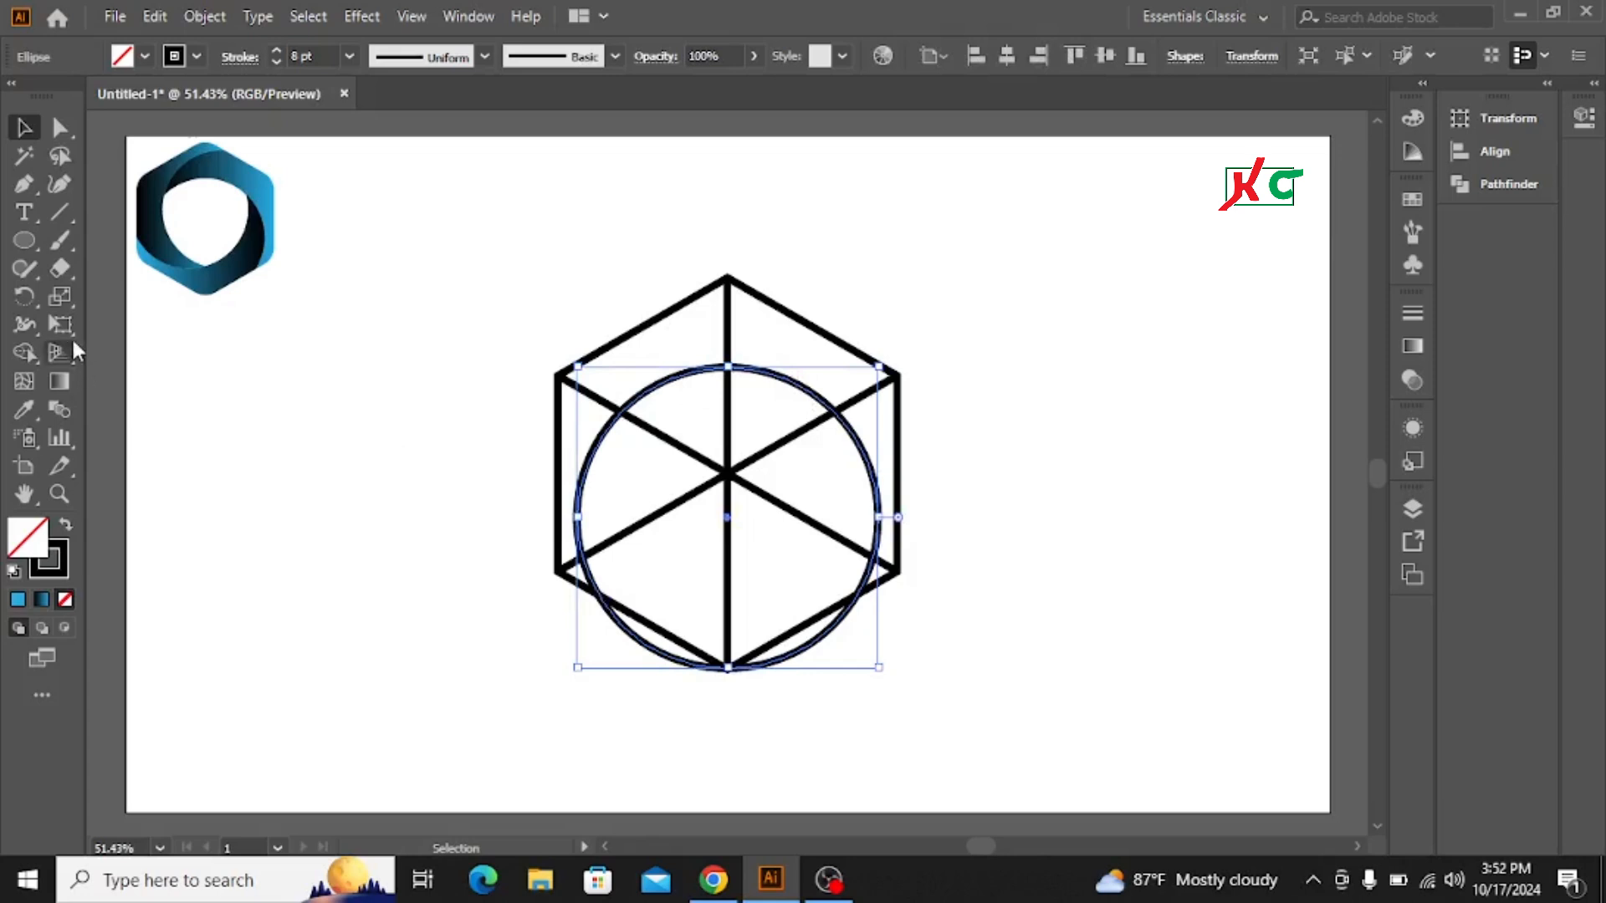
left_click(27, 294)
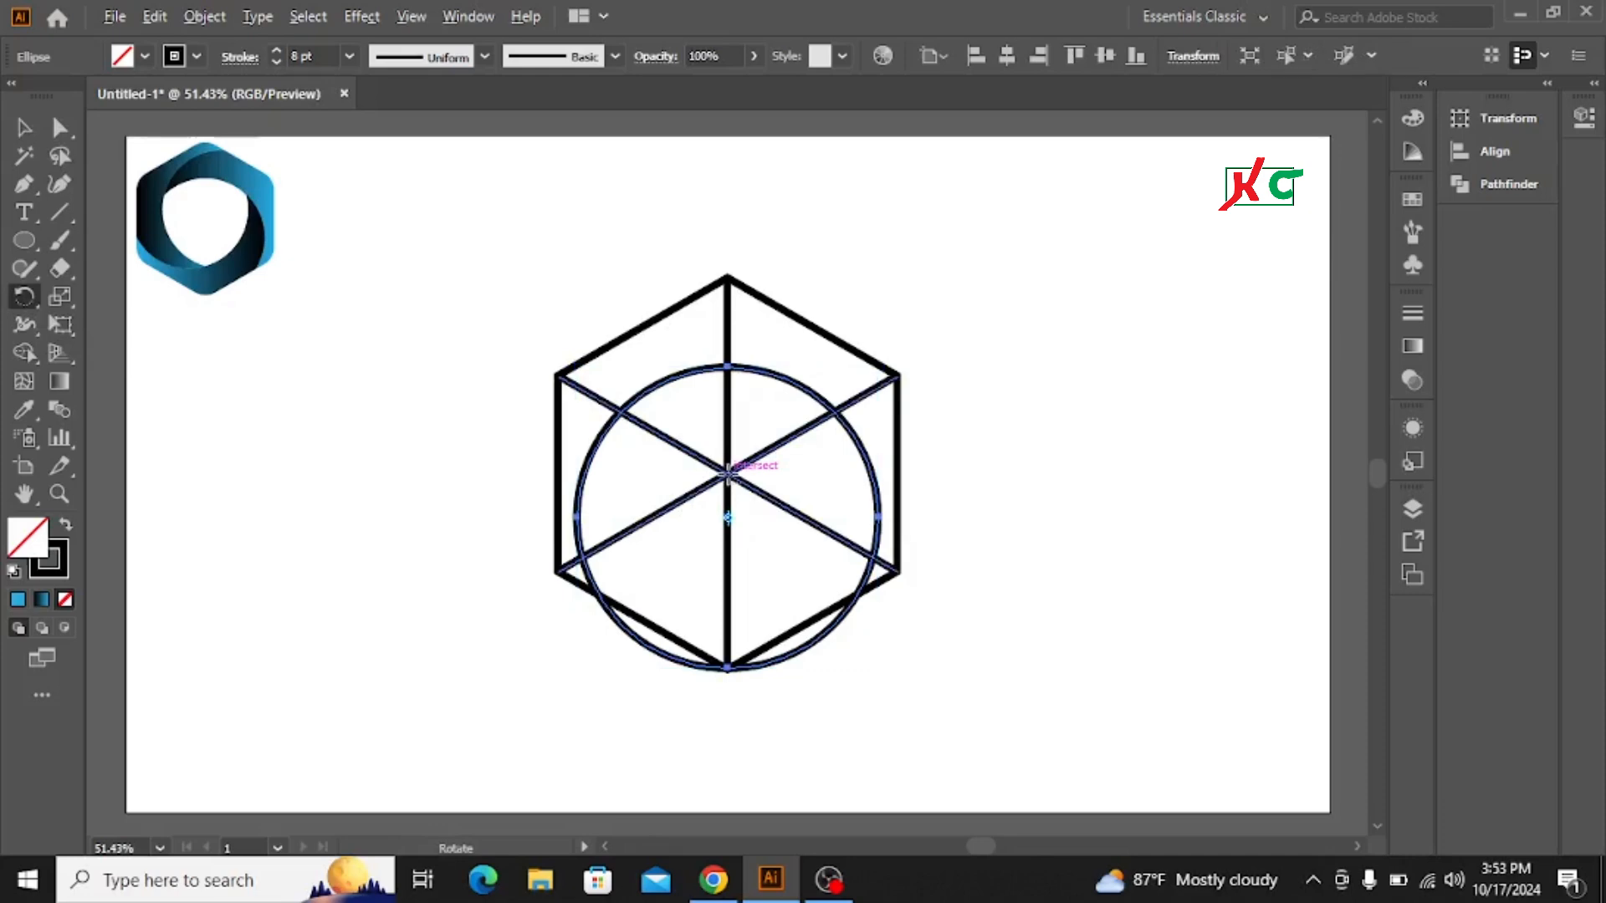
left_click(728, 474, "alt")
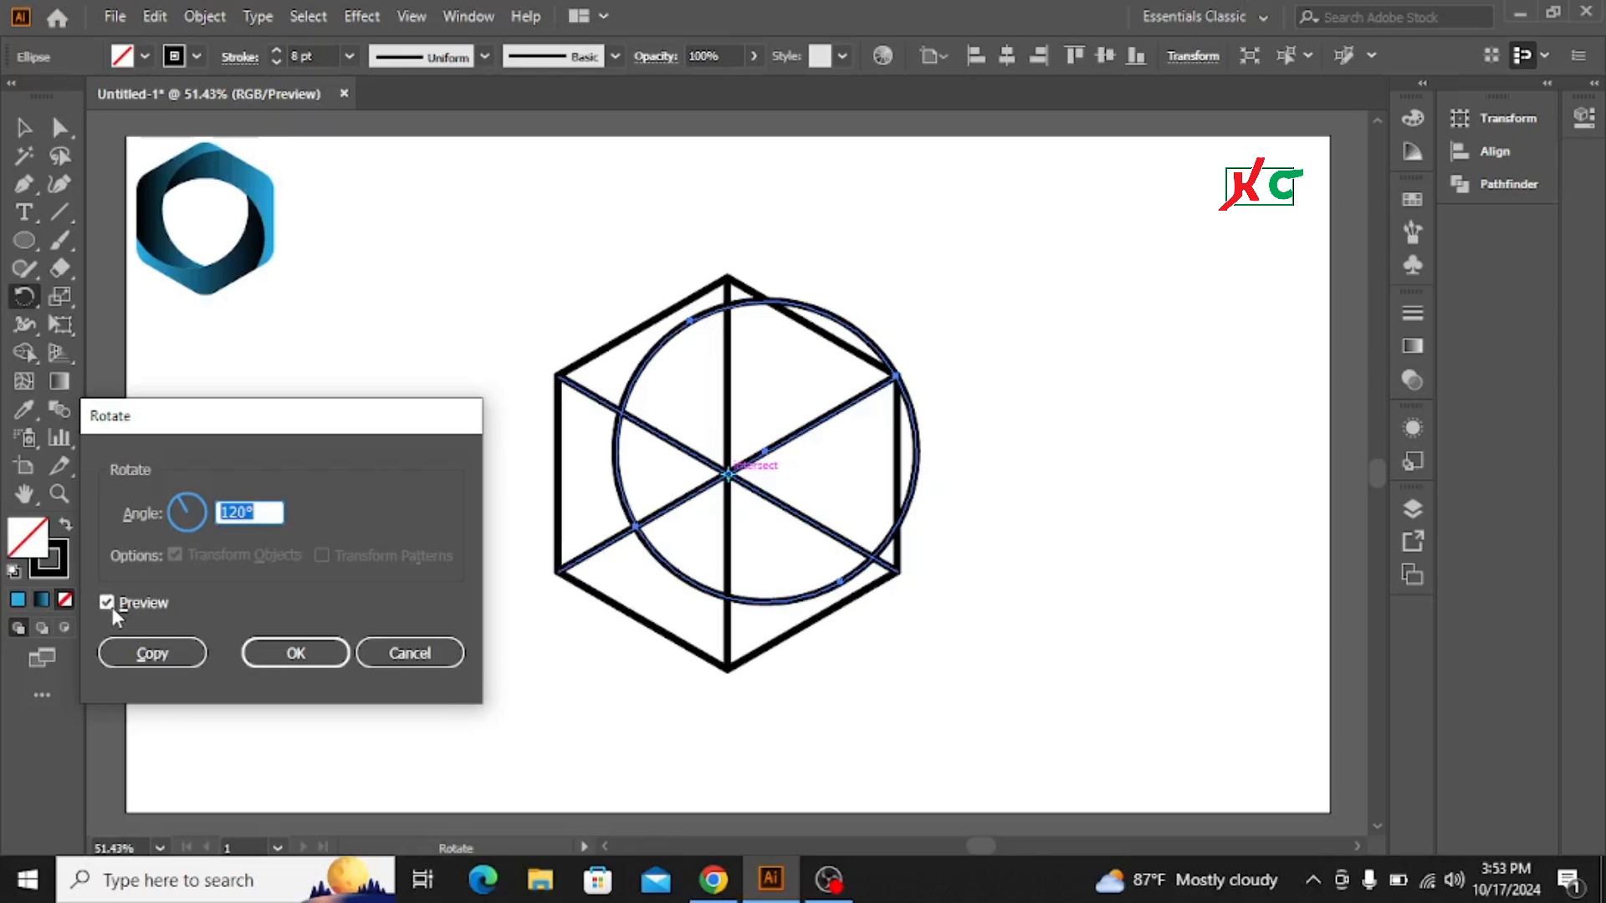
left_click(151, 653)
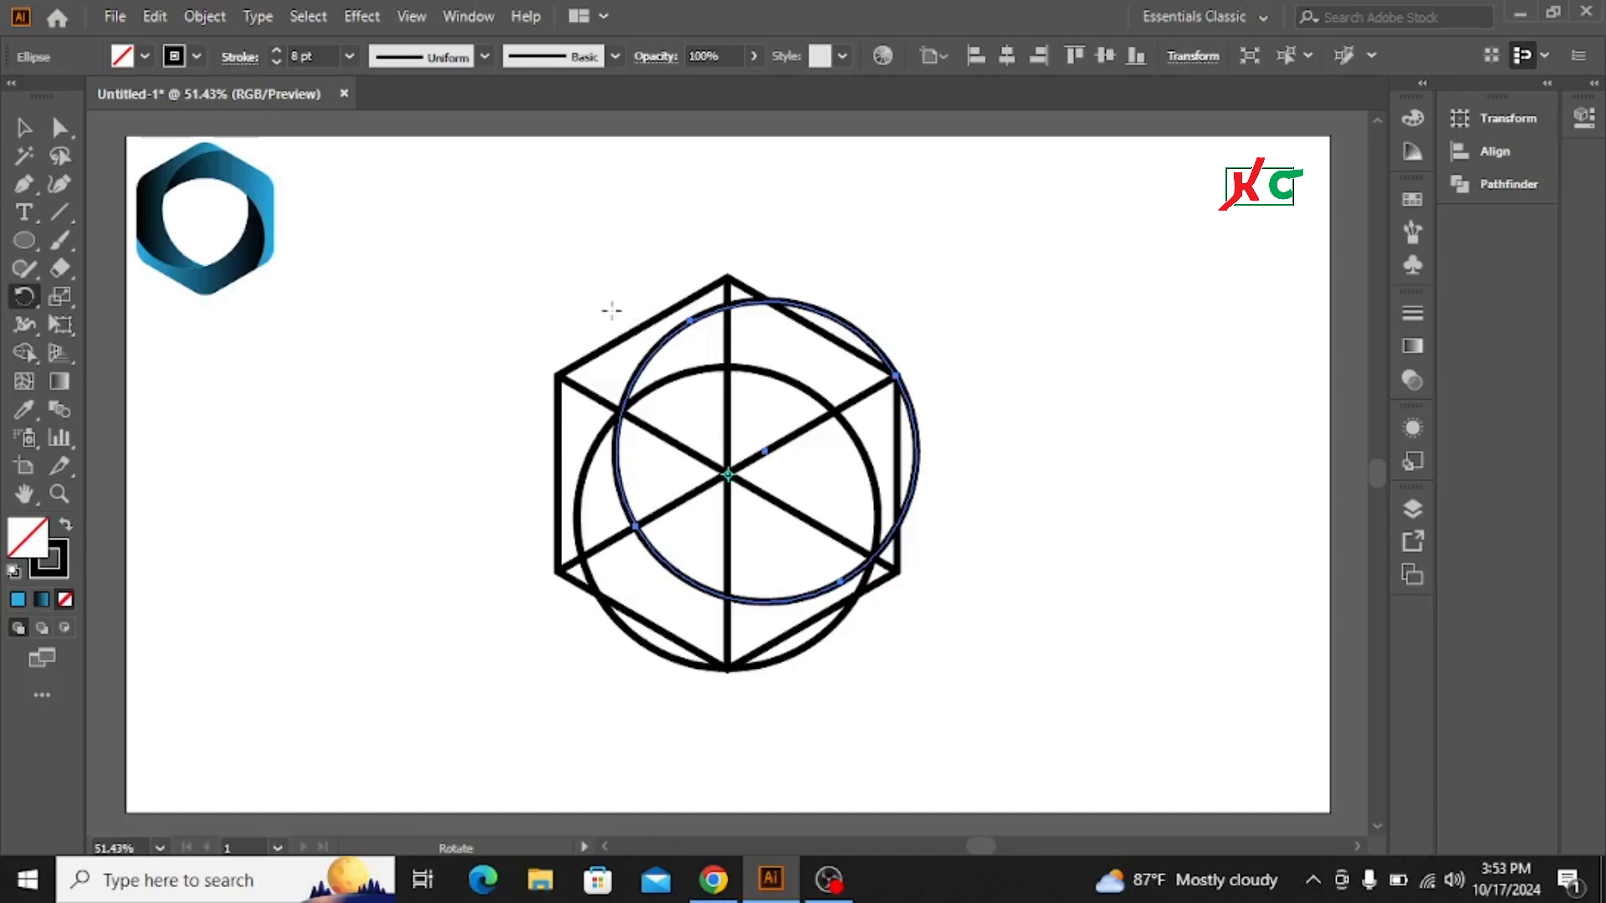
key("ctrl")
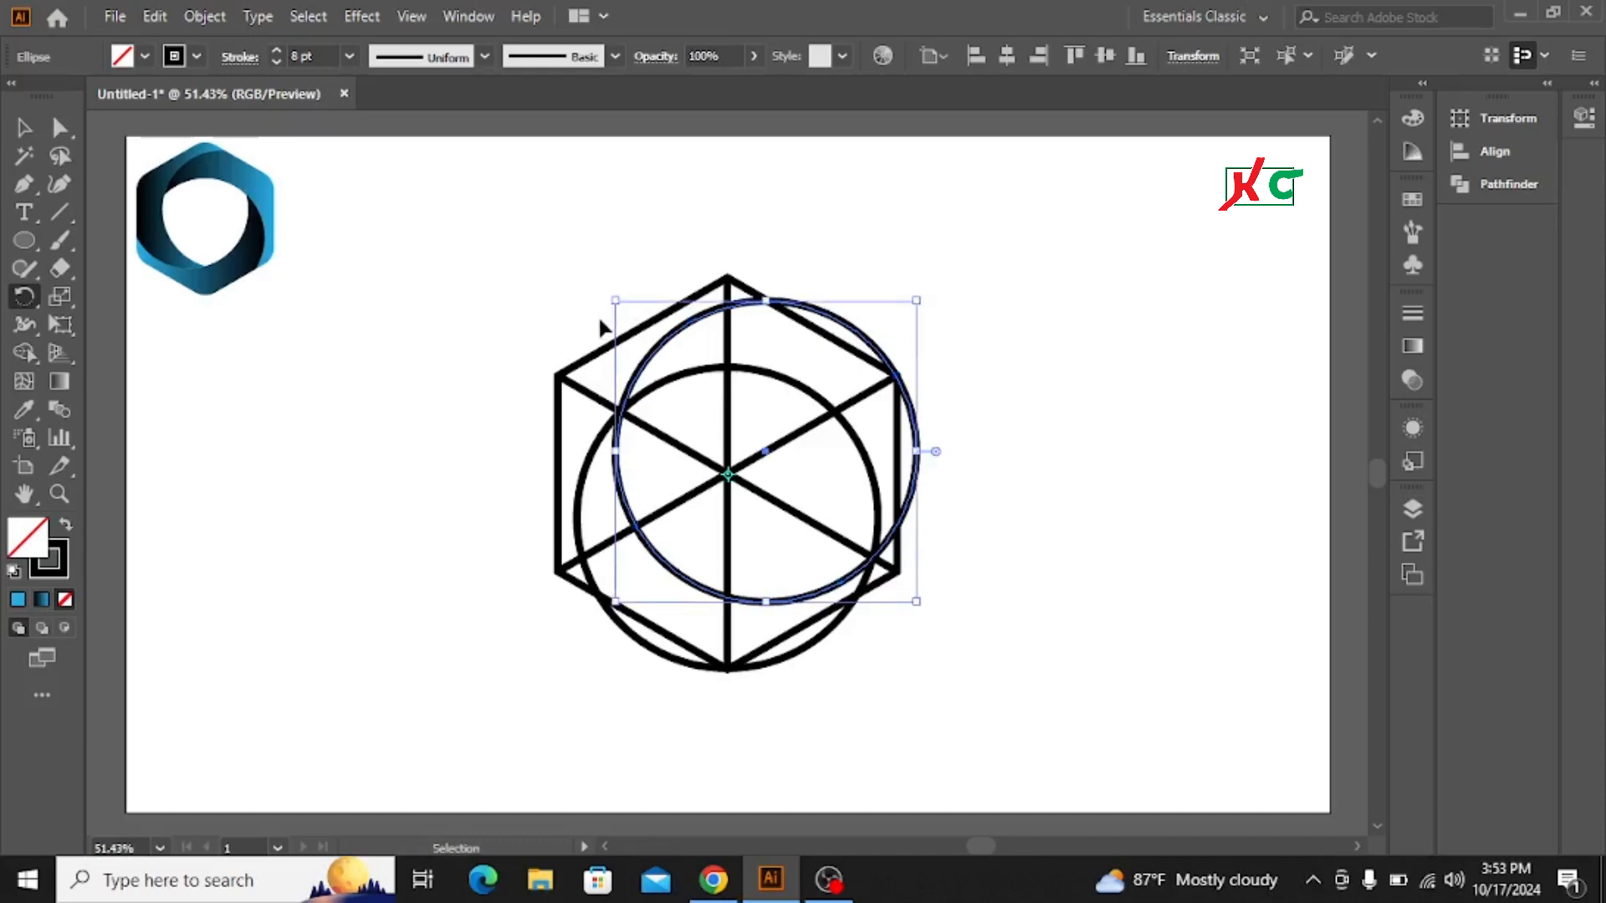
key("ctrl+d")
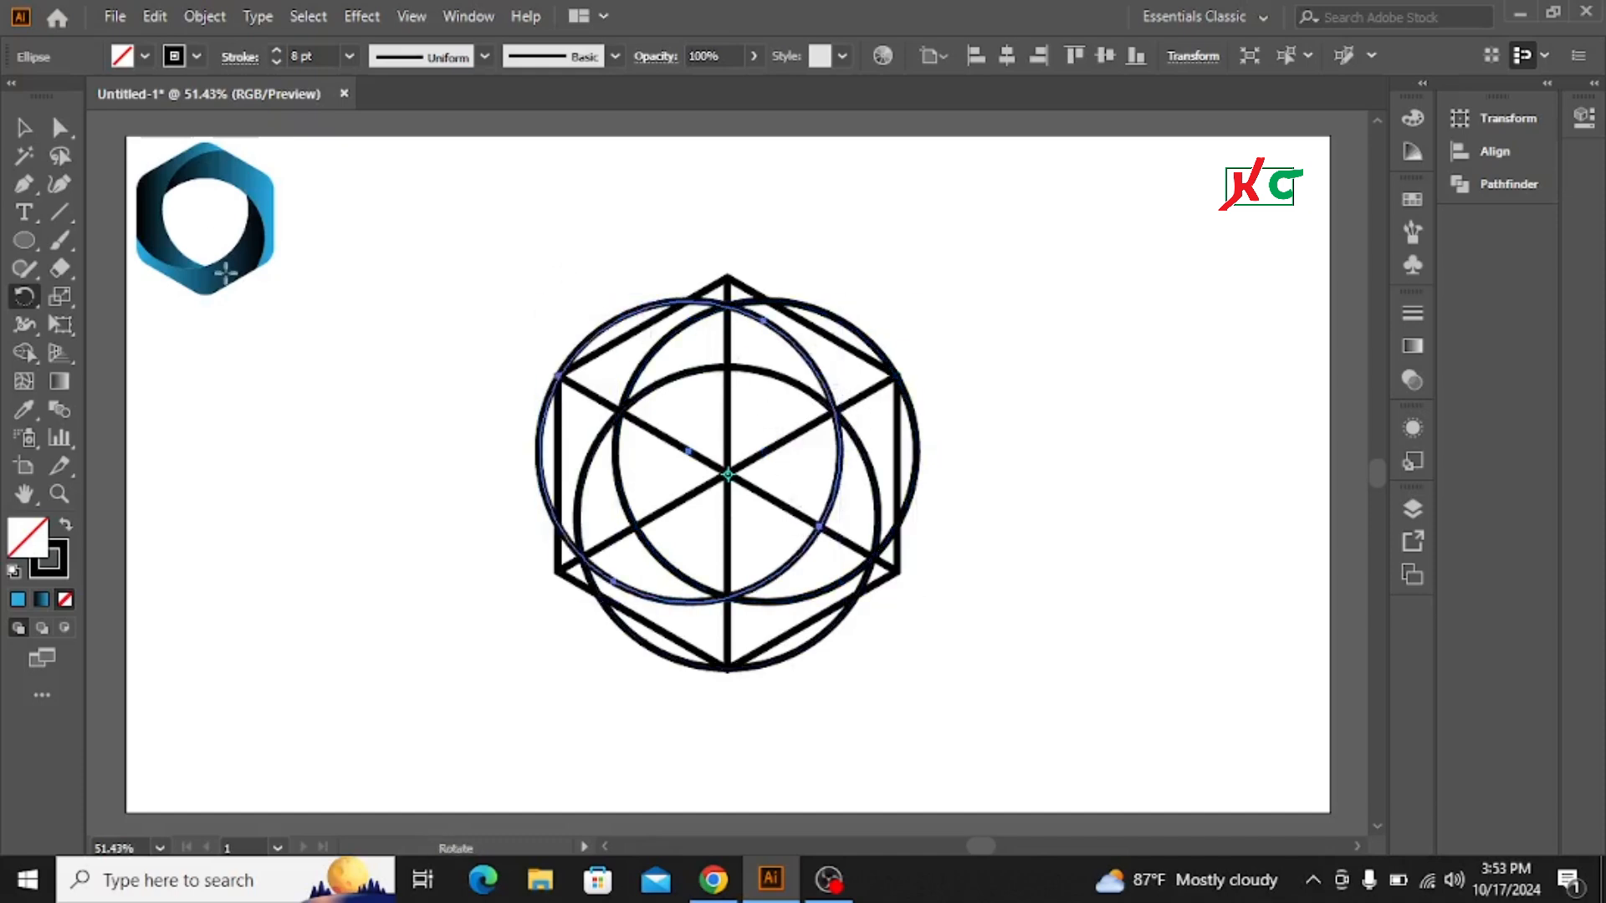
Step: Round all the hexagon's corners slightly
left_click(23, 127)
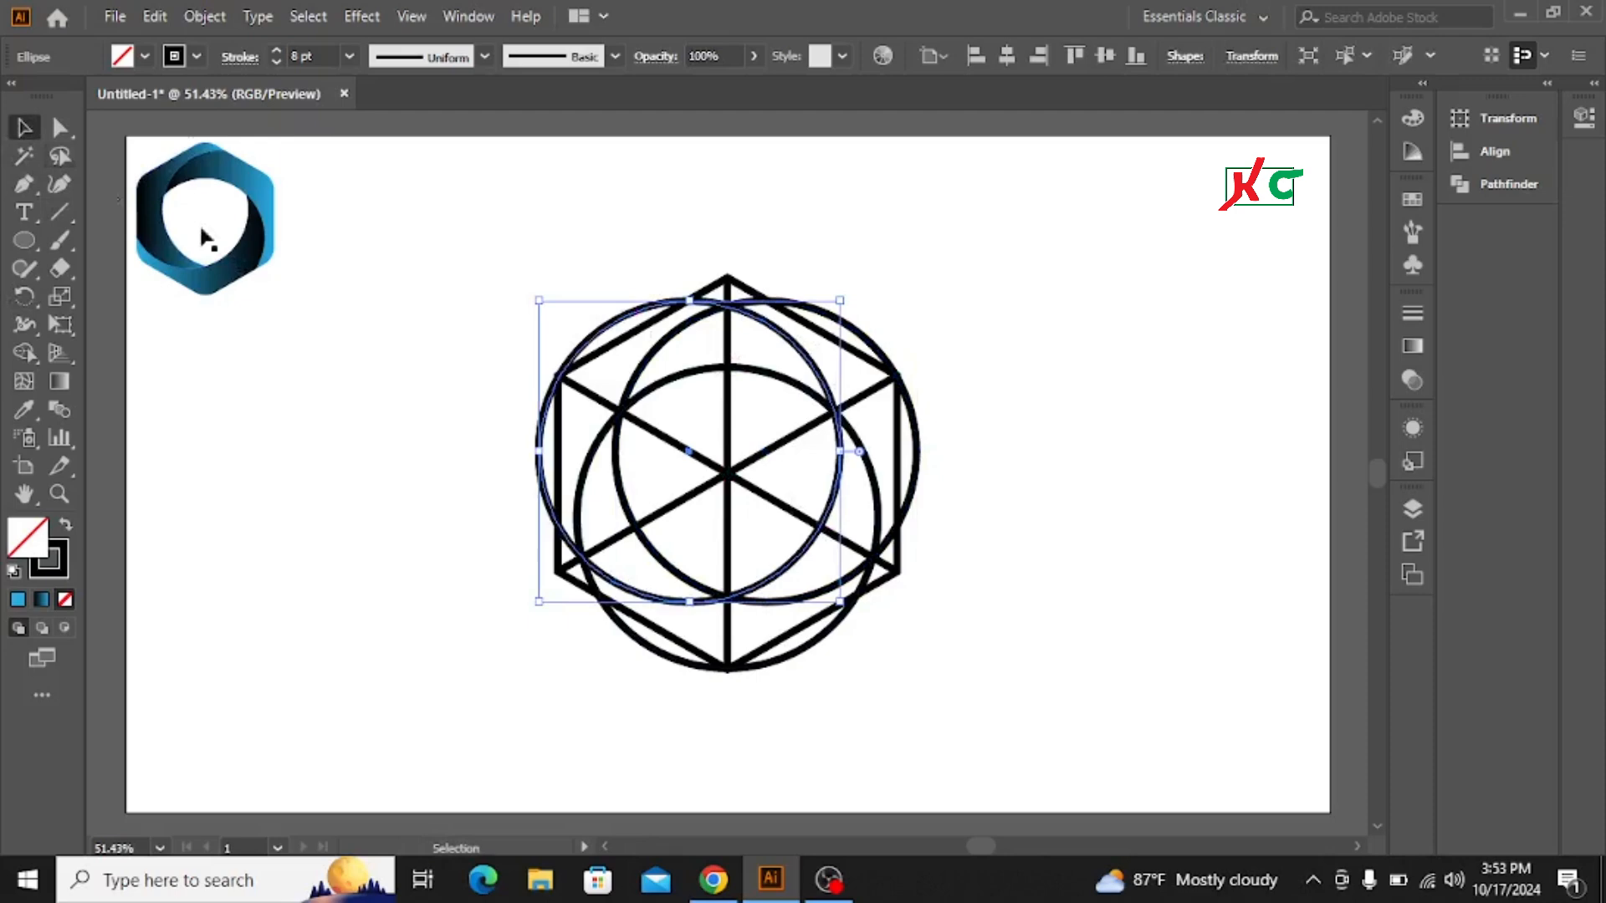
left_click(457, 264)
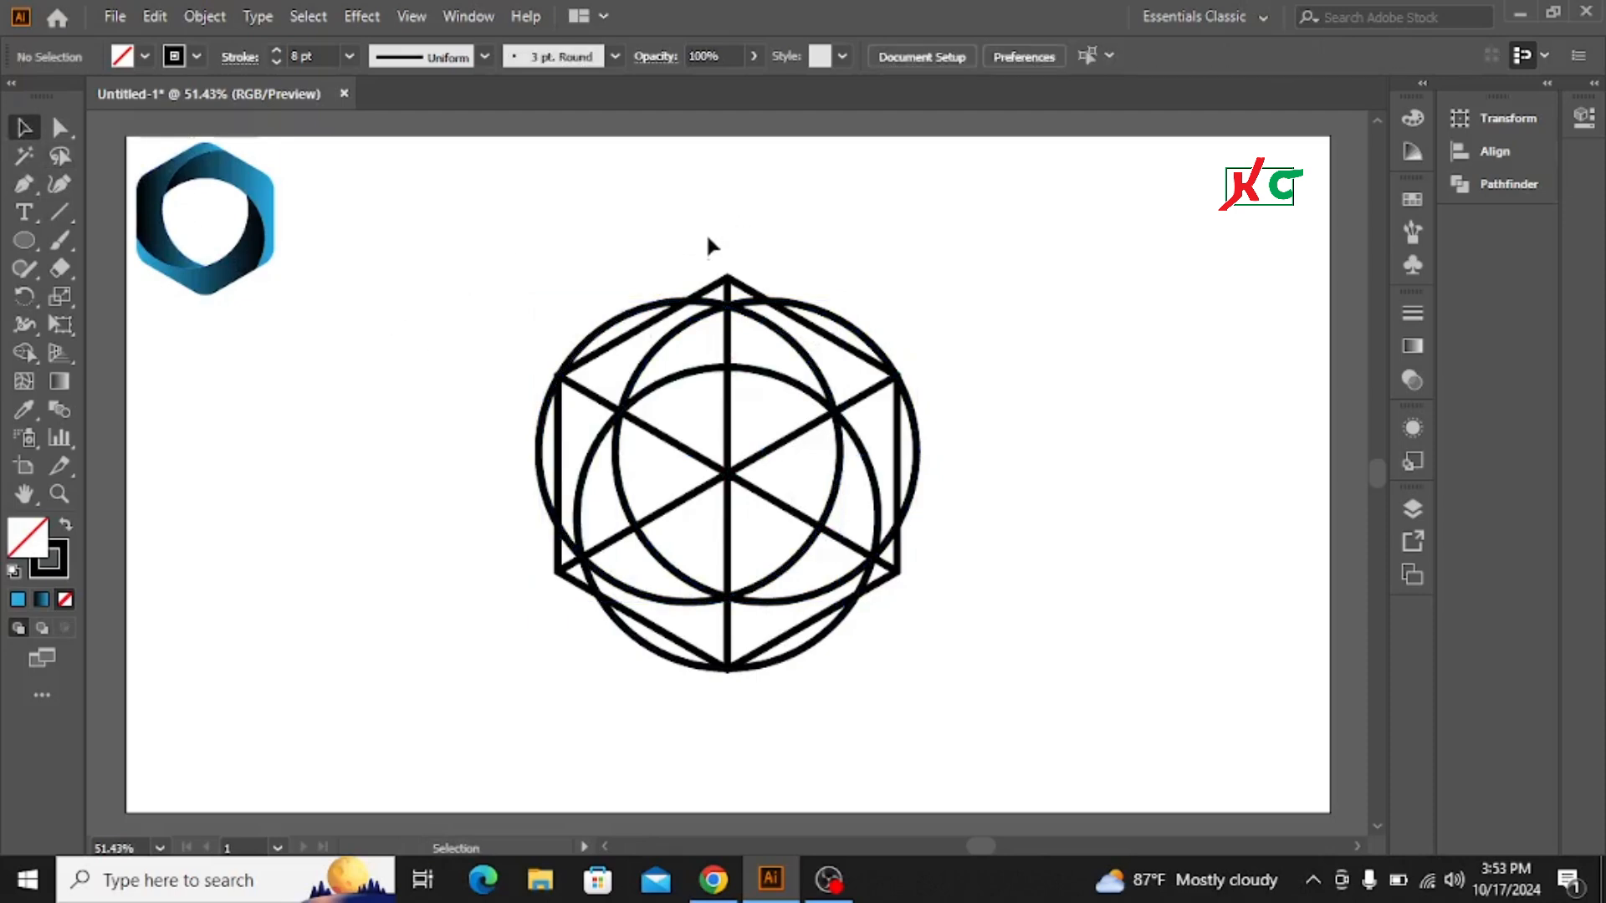
left_click(750, 292)
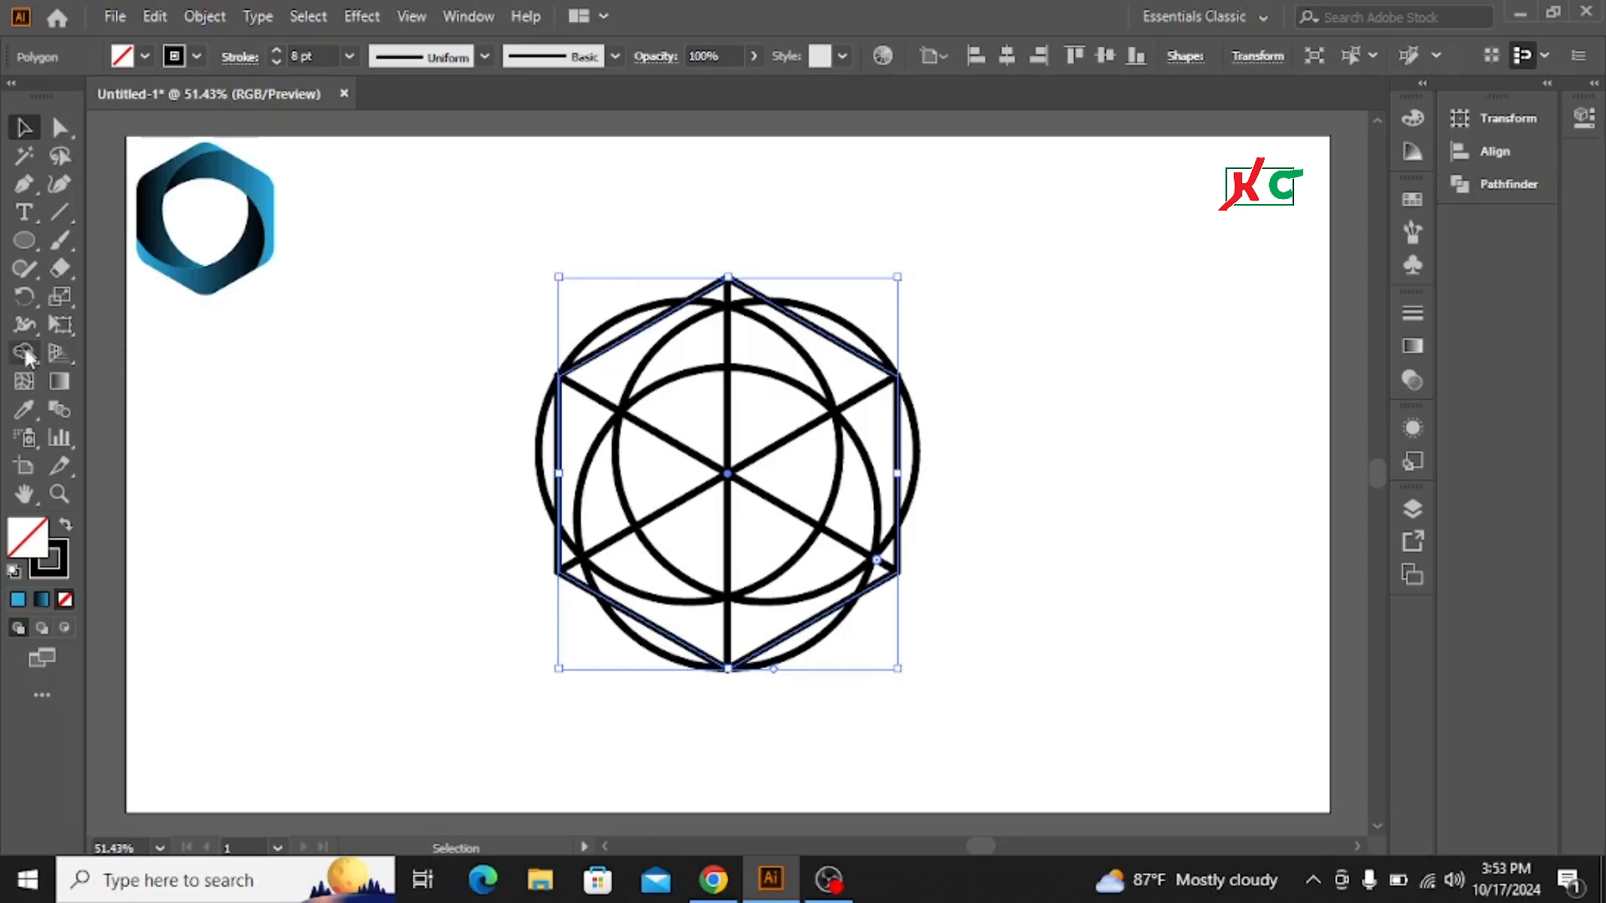
key("a")
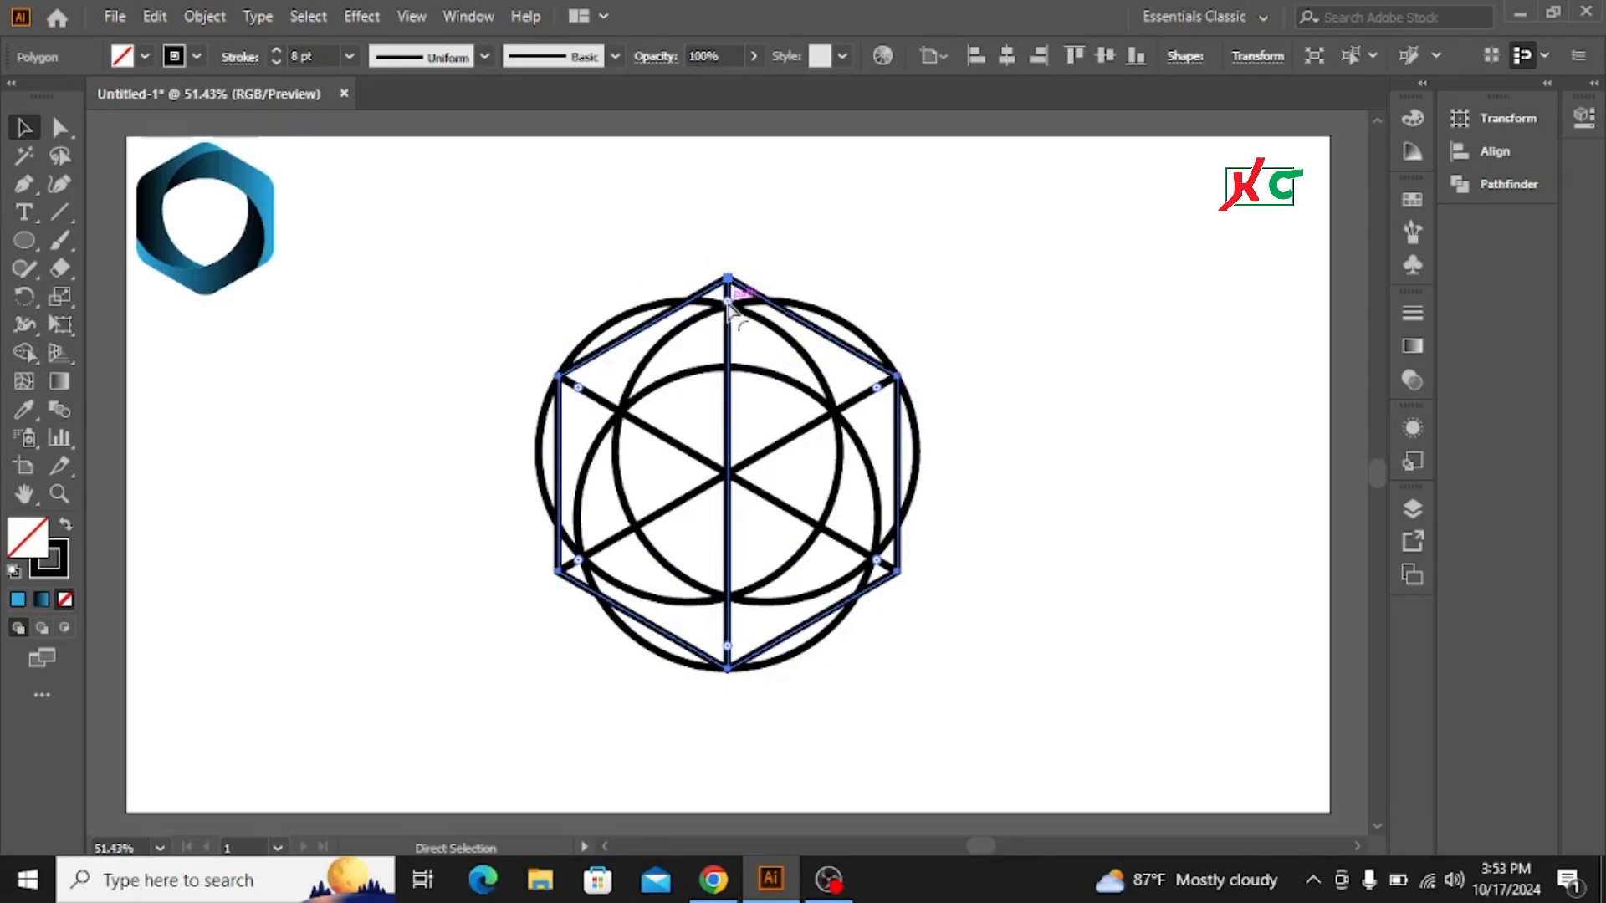
left_click_drag(728, 304, 729, 328)
key("v")
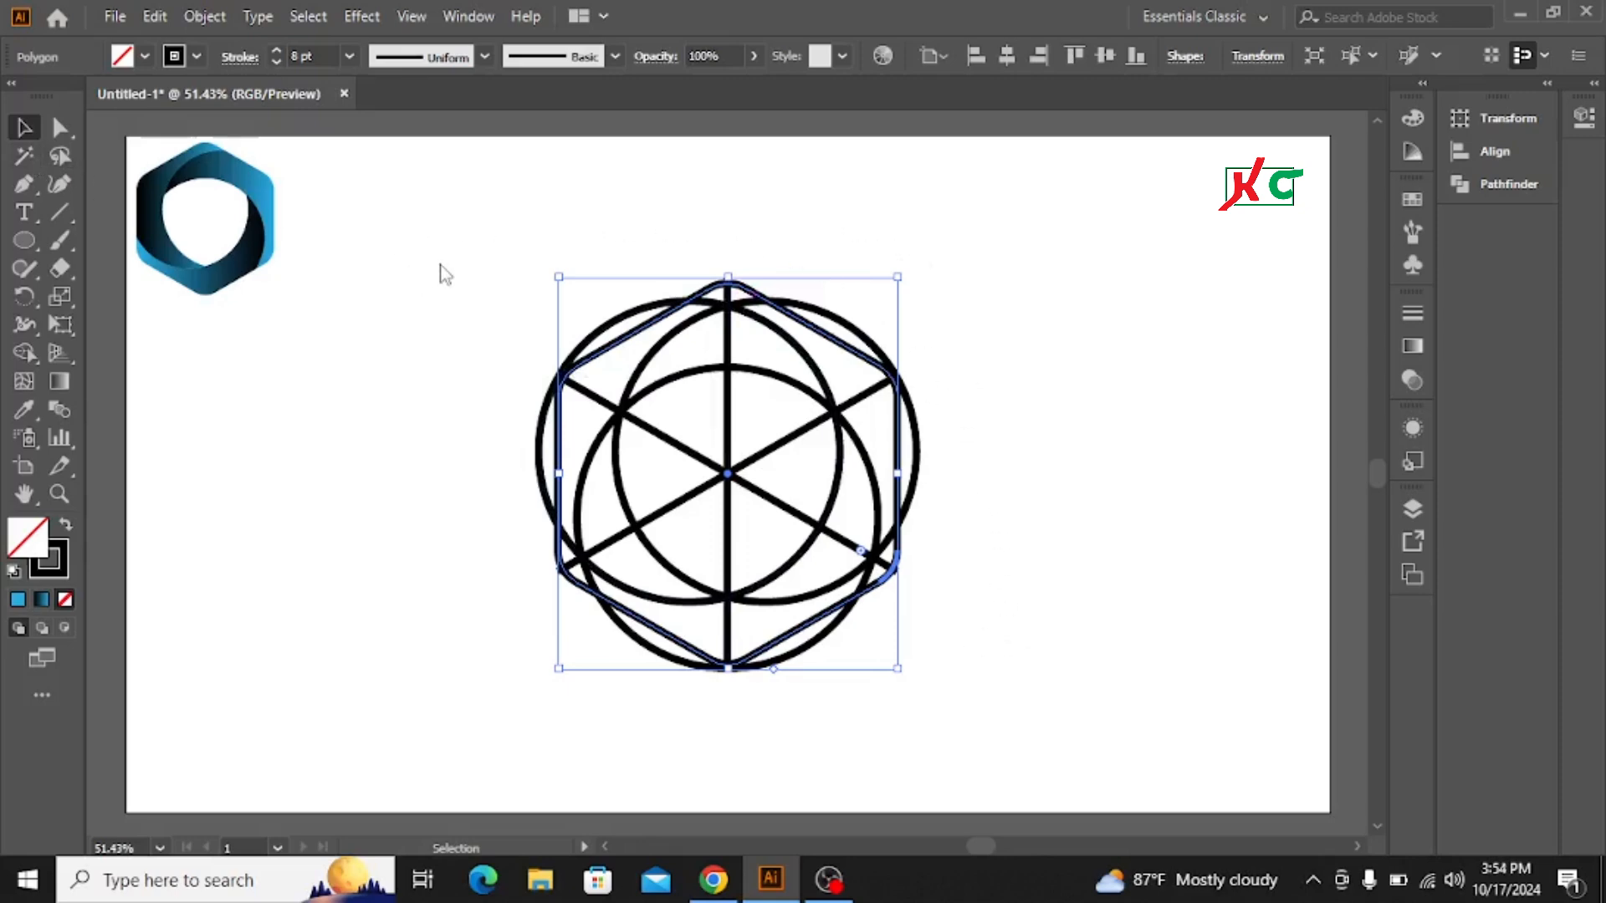
Step: Use Shape Builder to delete the circle arcs that stick out beyond the hexagon's edges
left_click_drag(440, 264, 1022, 632)
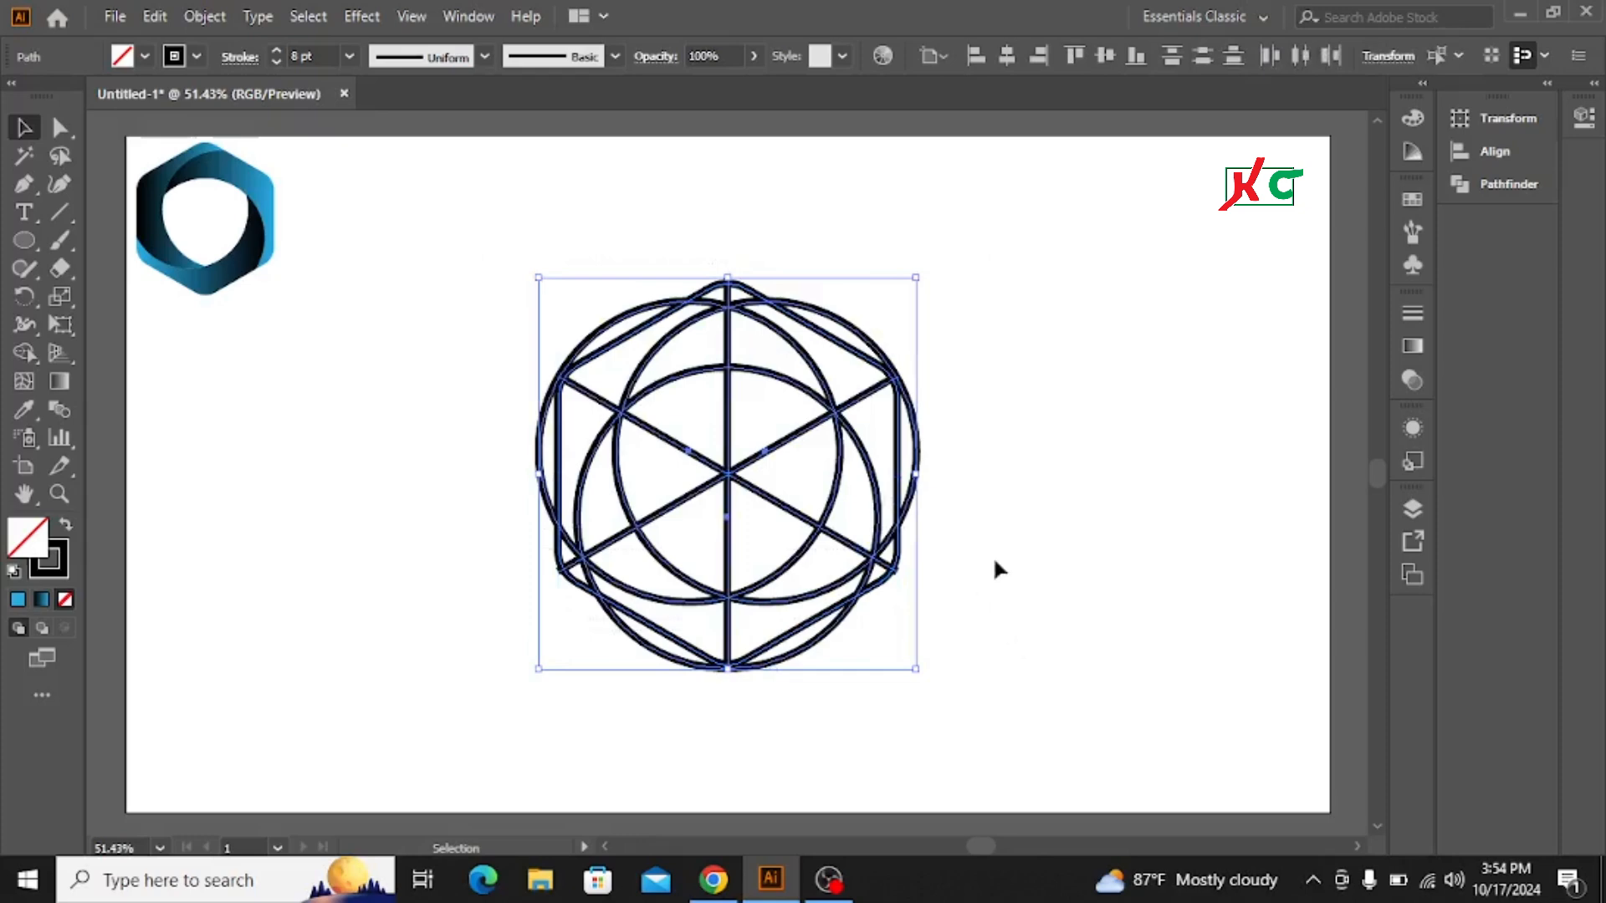
left_click(24, 354)
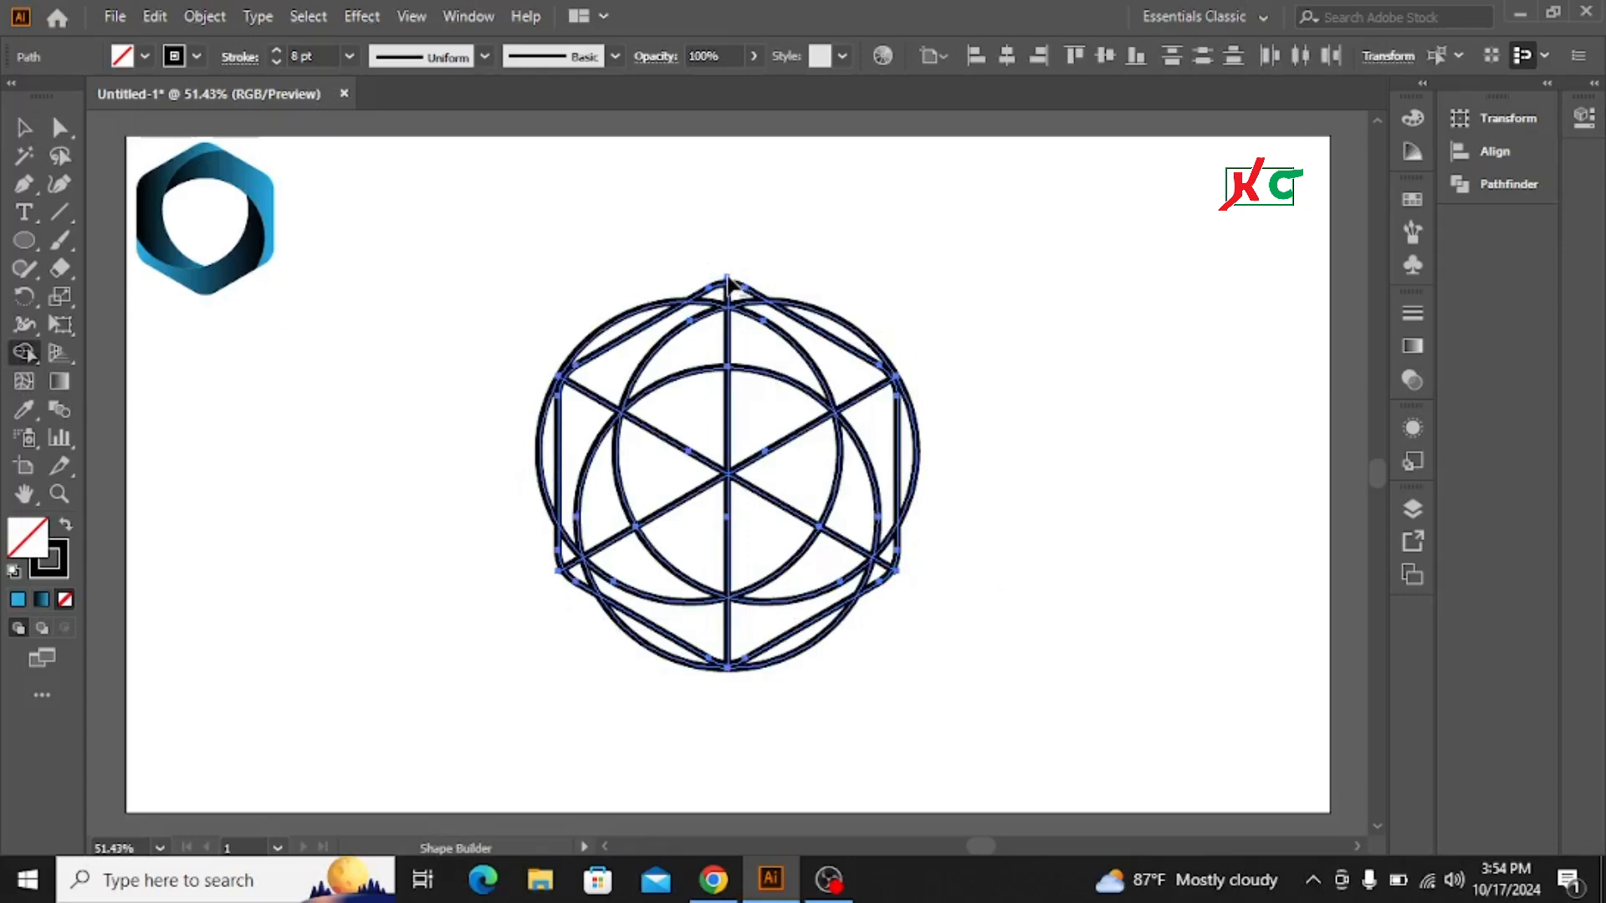
left_click(654, 311, "alt")
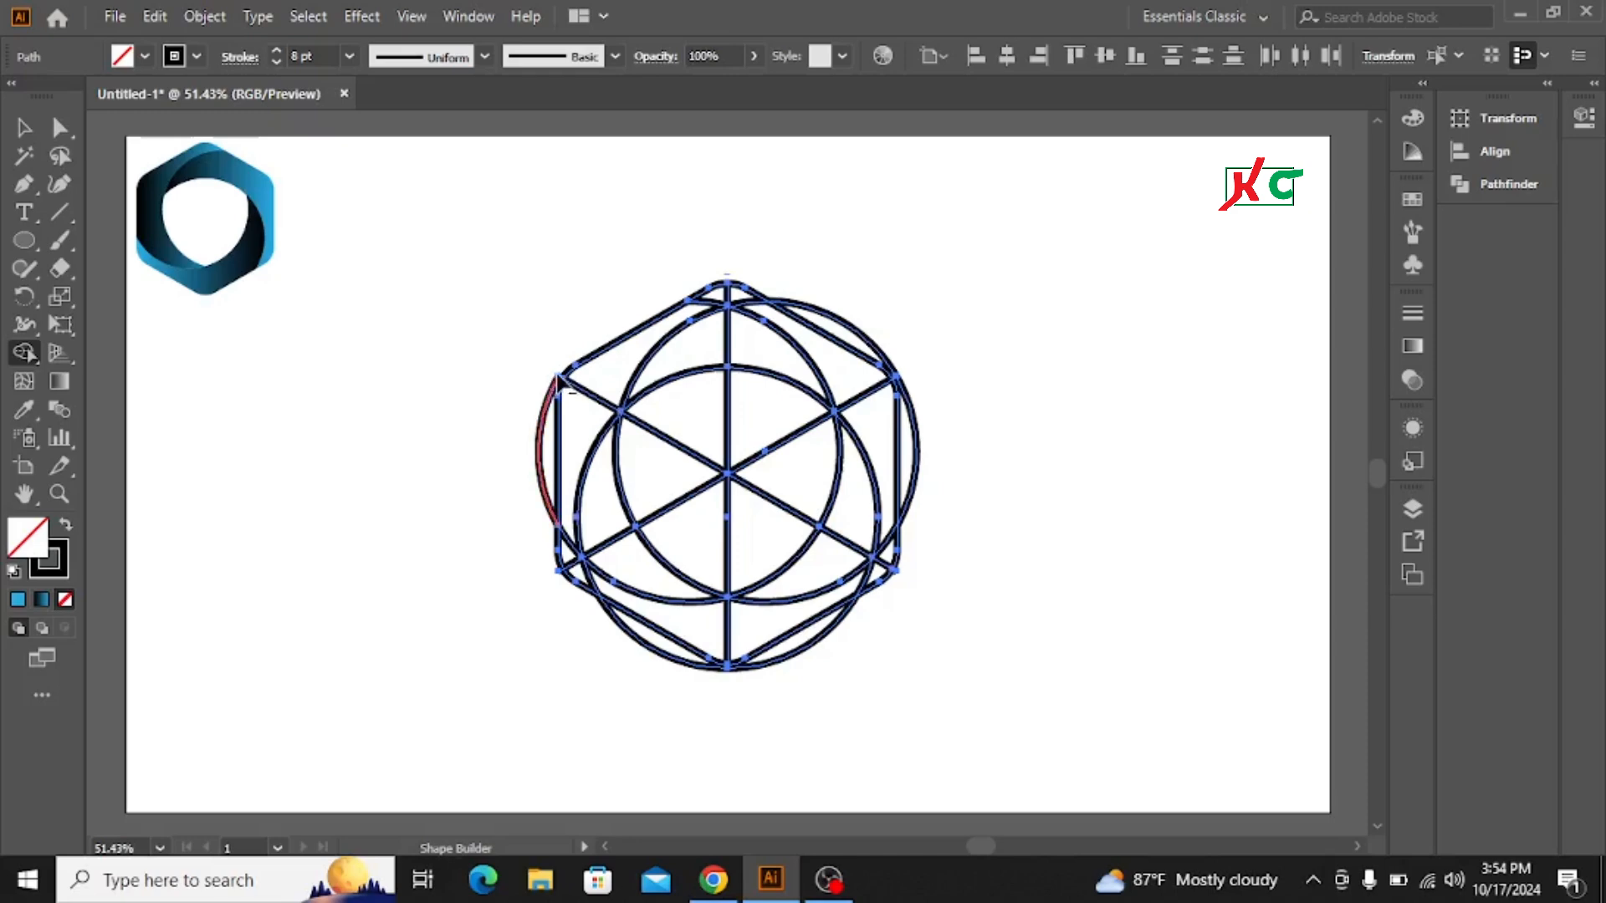
left_click(540, 434, "alt")
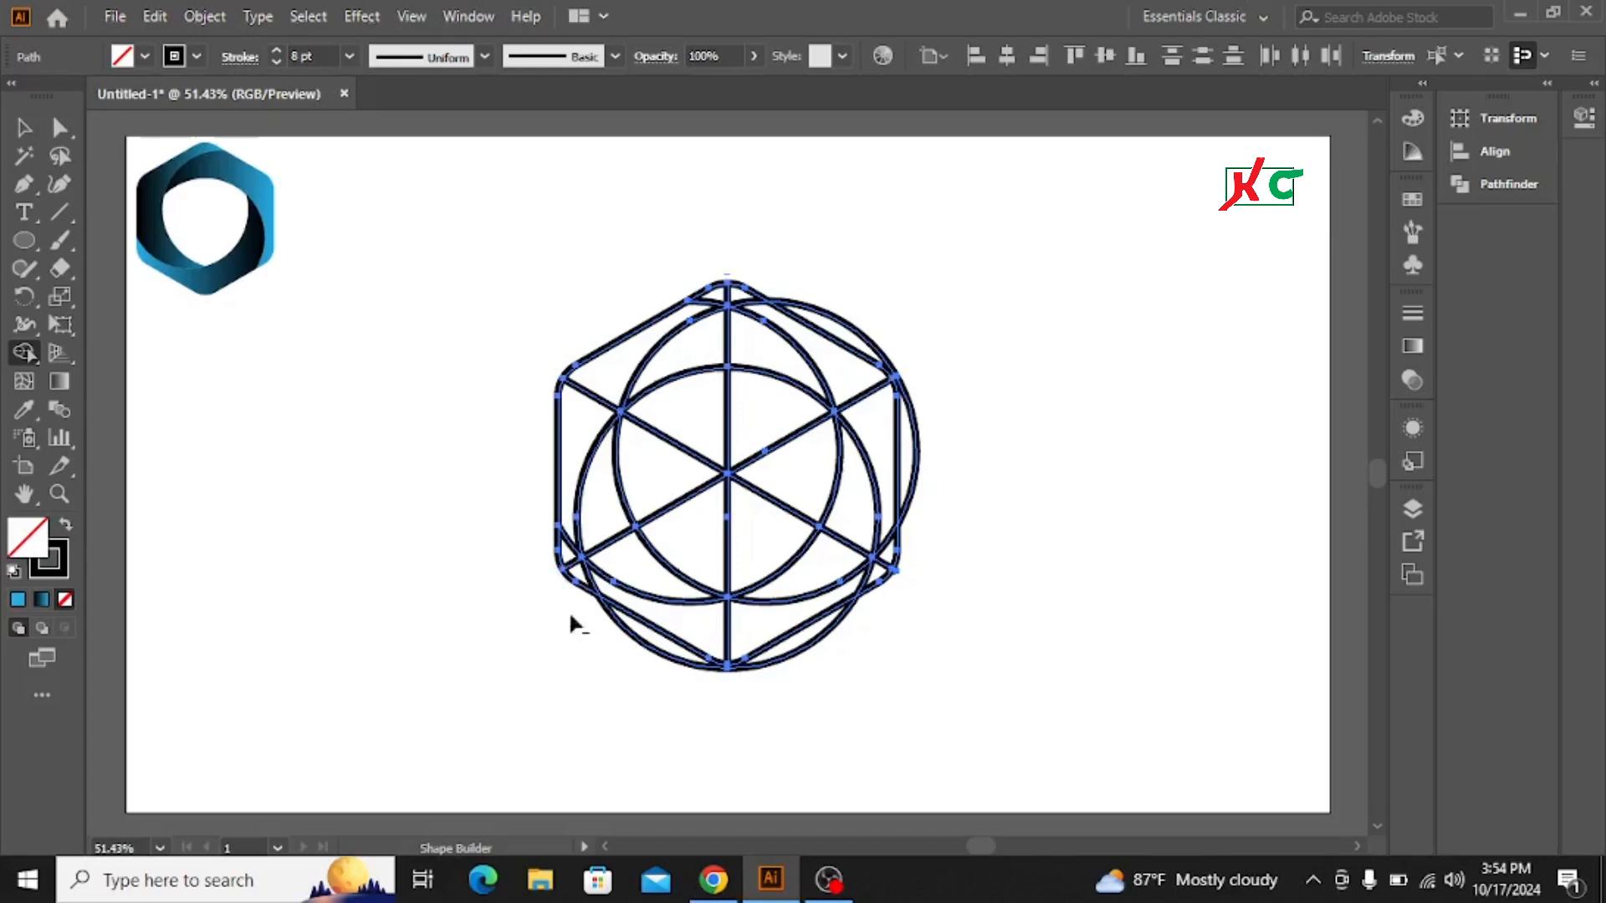
left_click(645, 644, "alt")
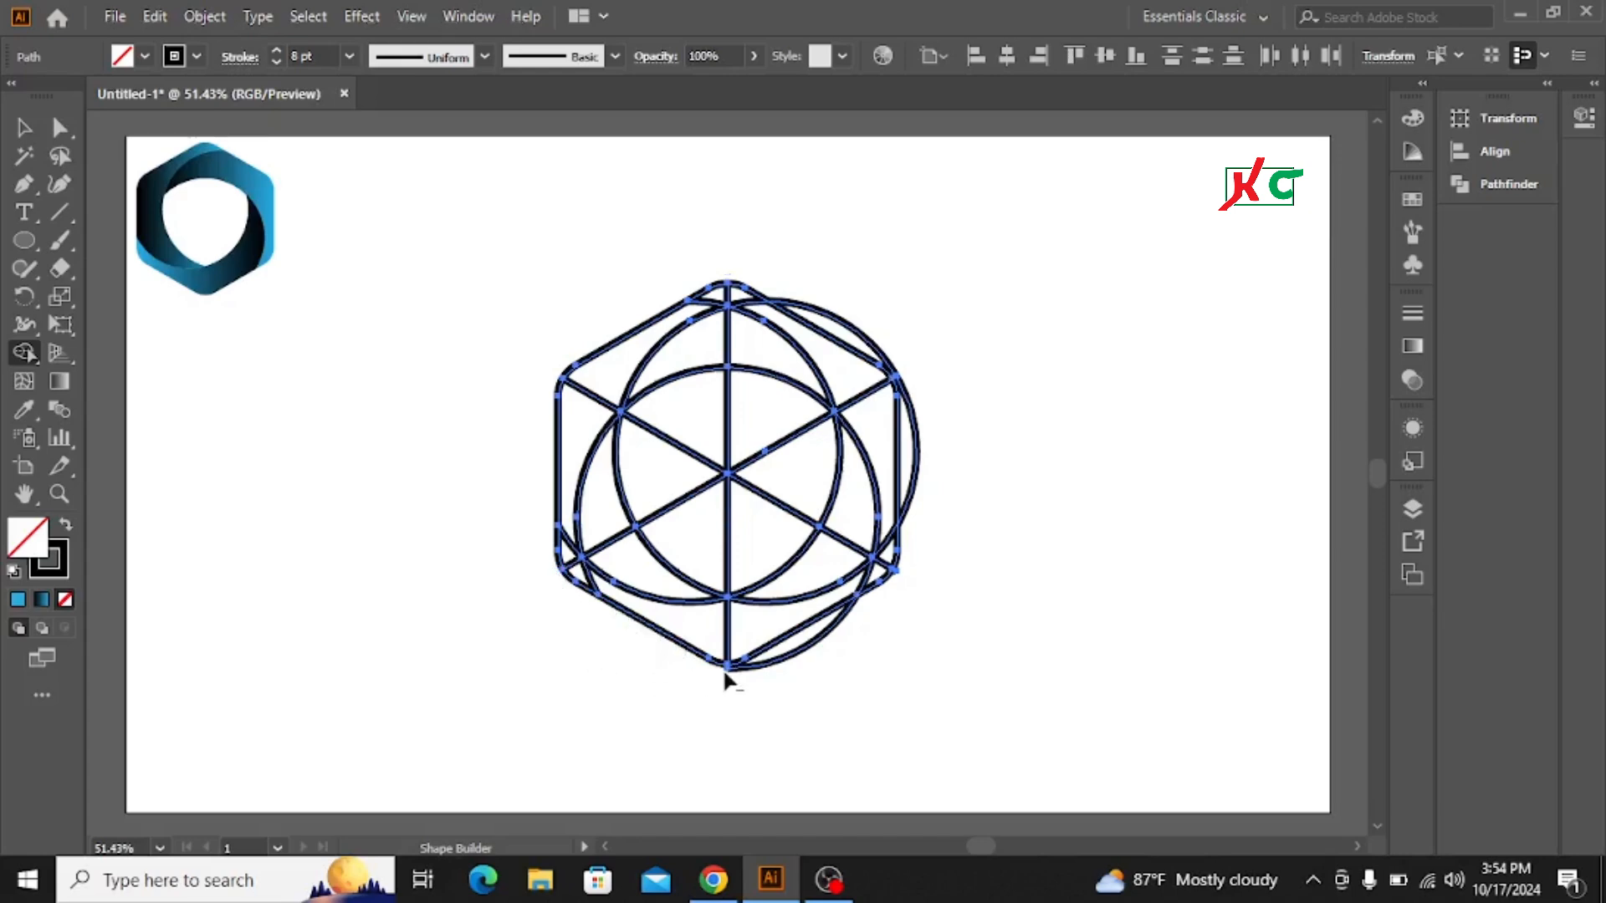
left_click(778, 664, "alt")
left_click(729, 669, "alt")
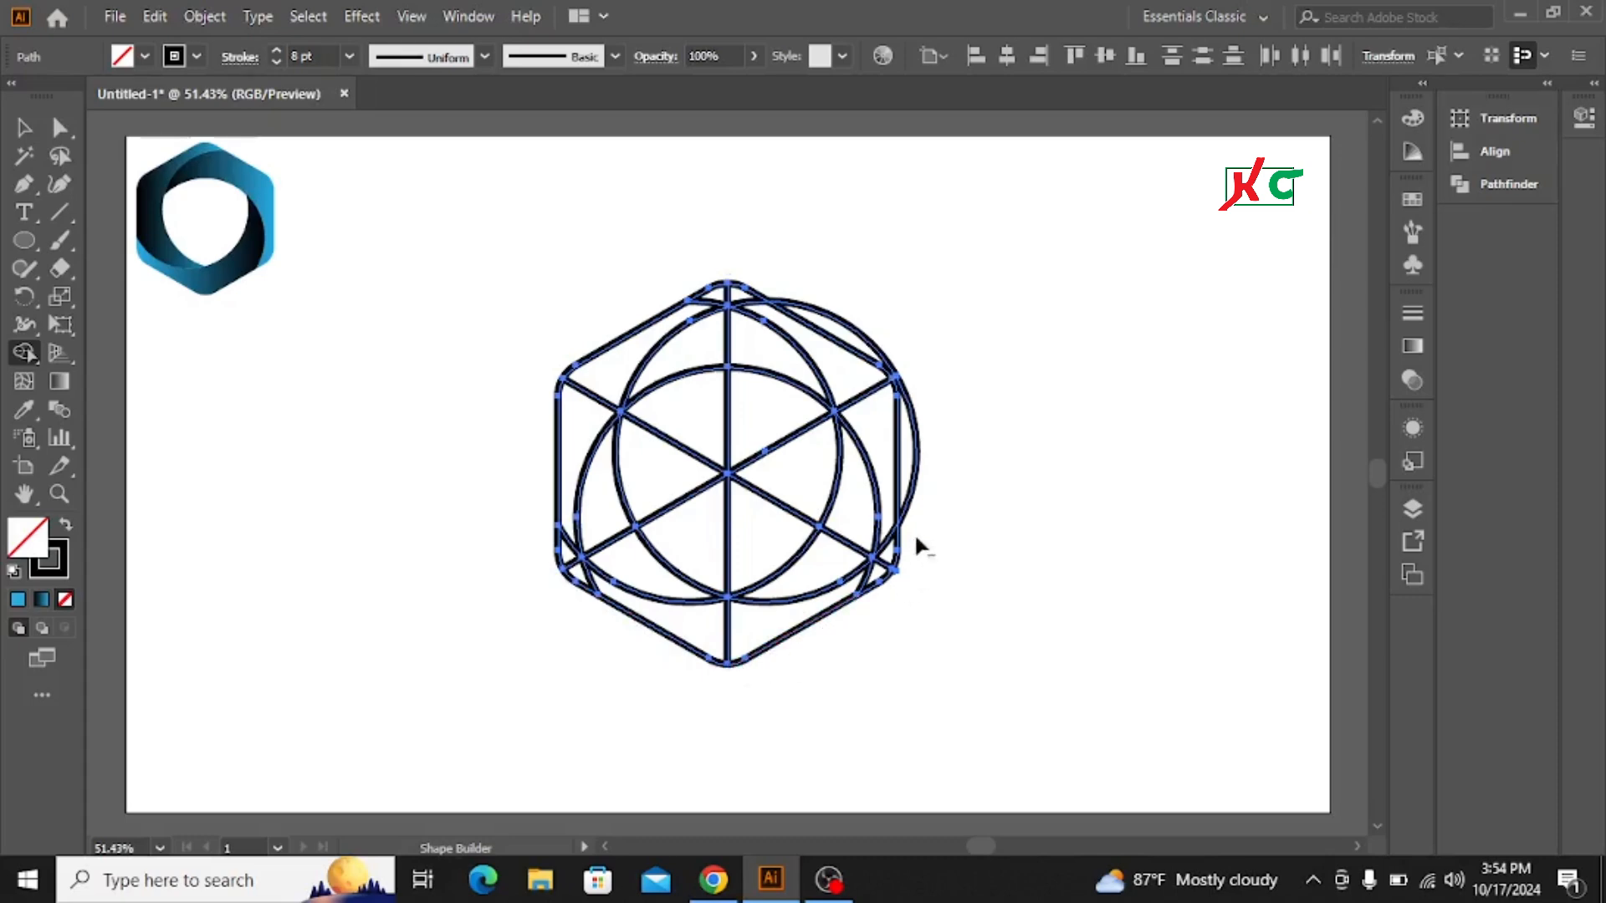
left_click(908, 497, "alt")
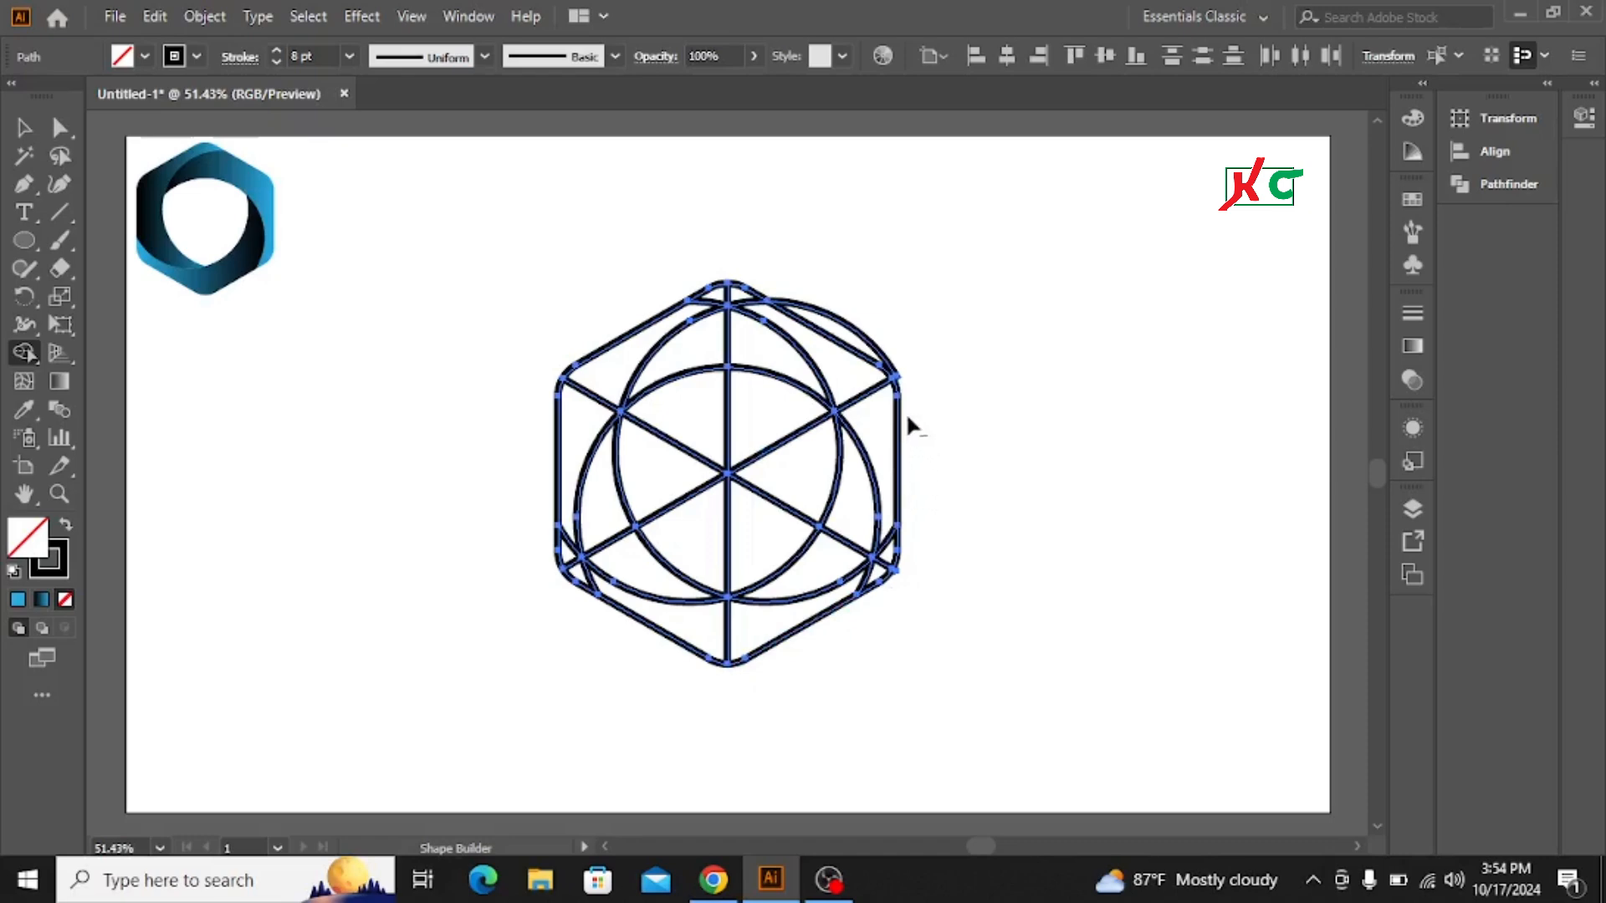
left_click(895, 379, "alt")
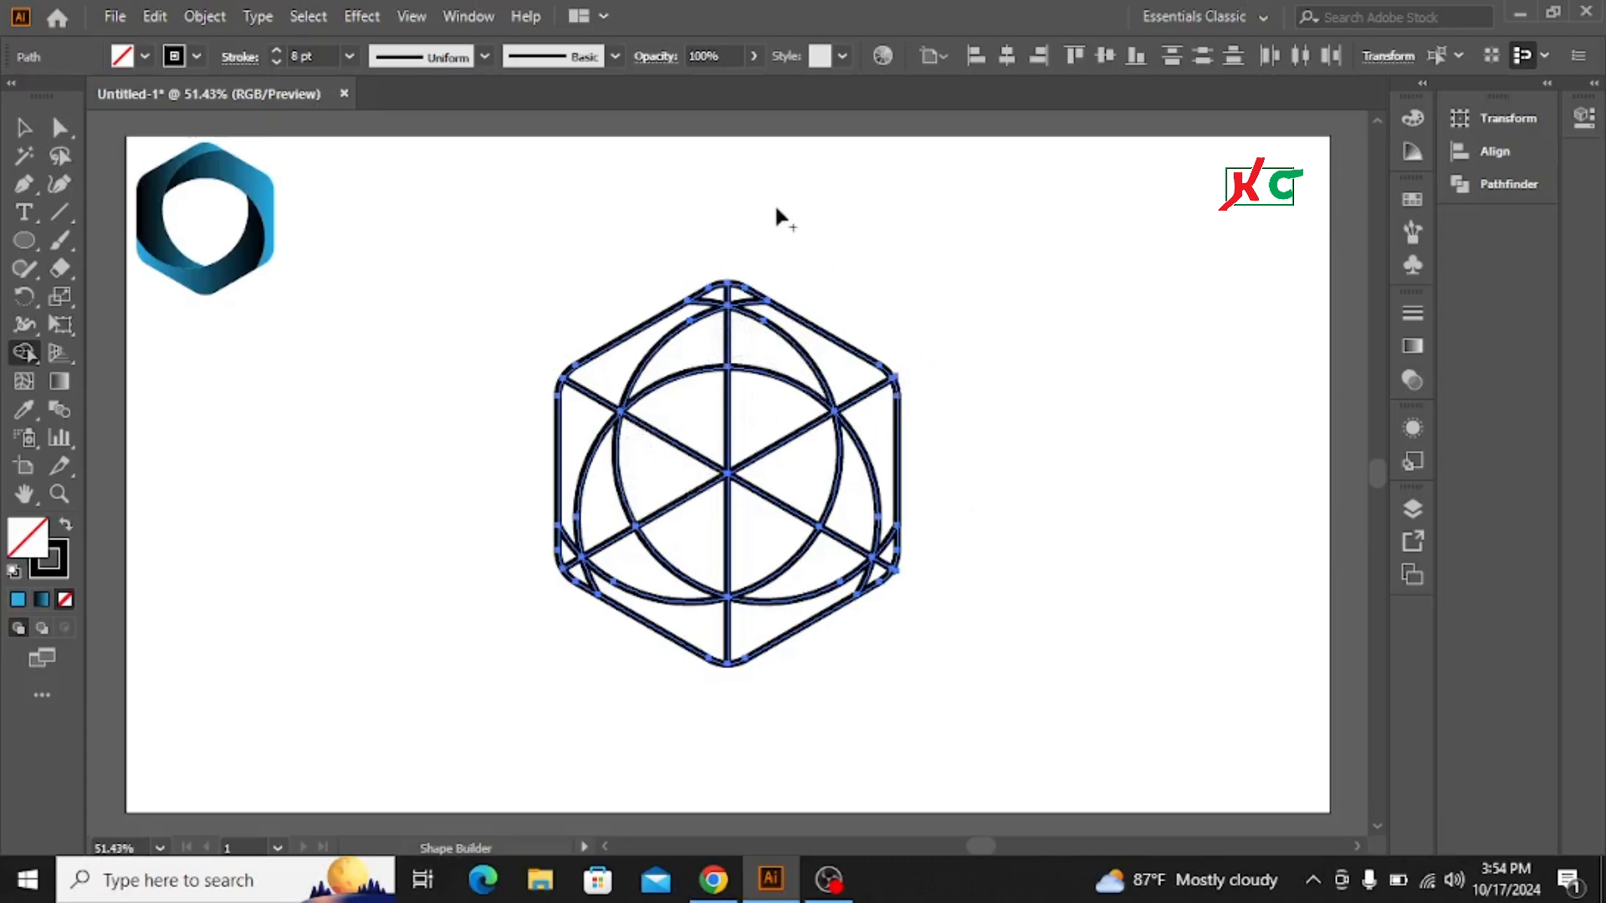
left_click(24, 128)
left_click(544, 221)
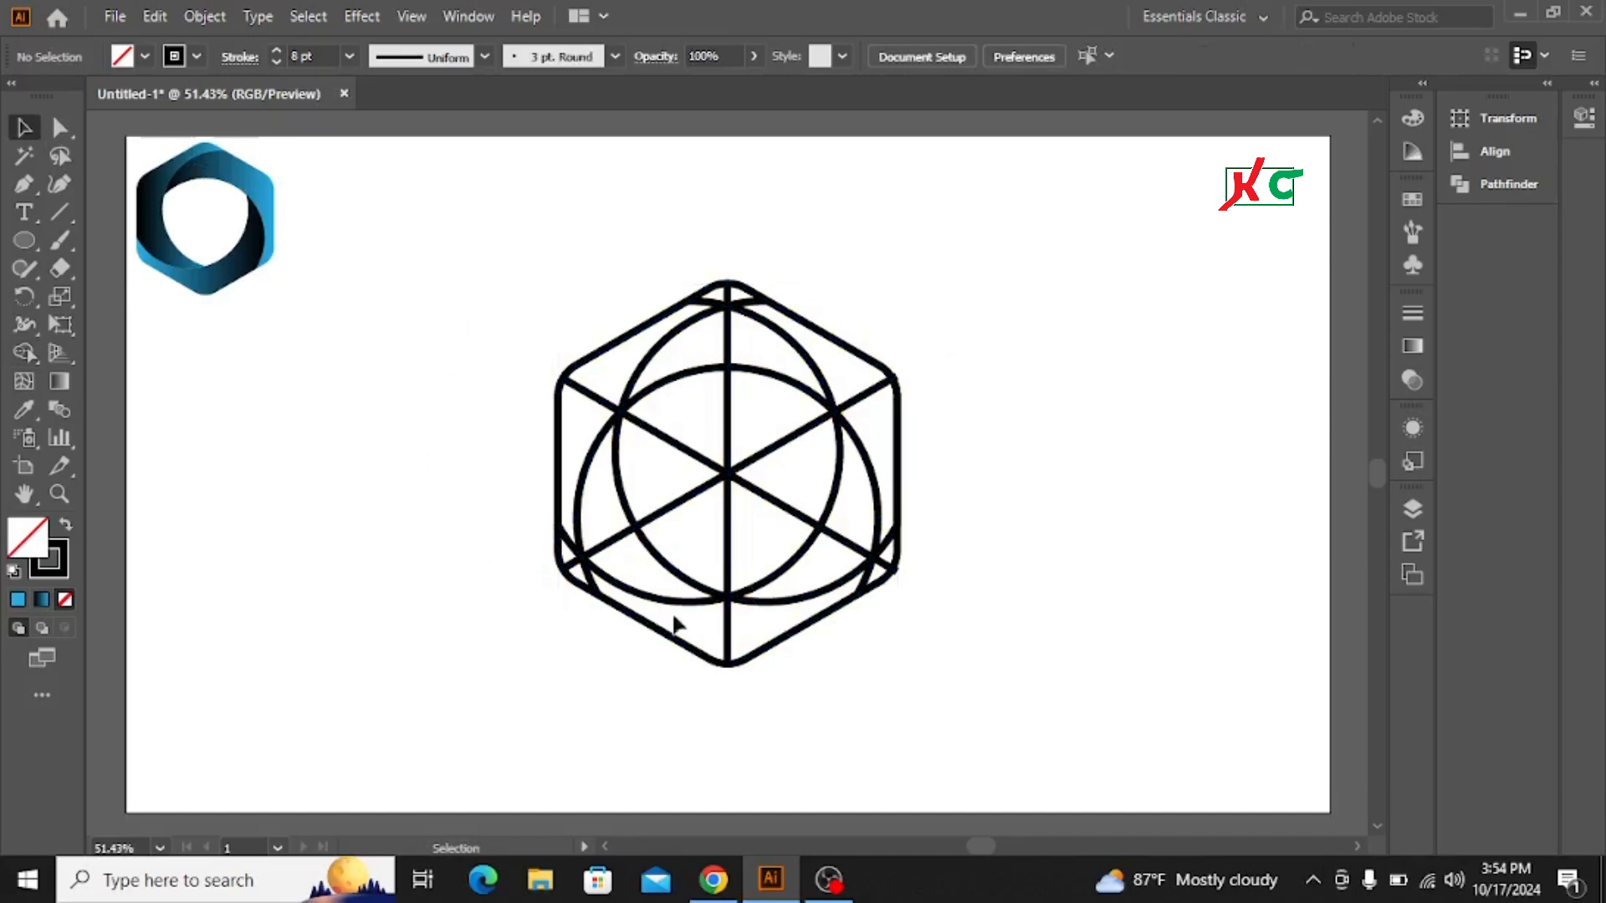
Step: With Shape Builder and a black fill without stroke, merge the hexagon ring into three curved pieces and remove the centre
left_click_drag(501, 295, 1115, 624)
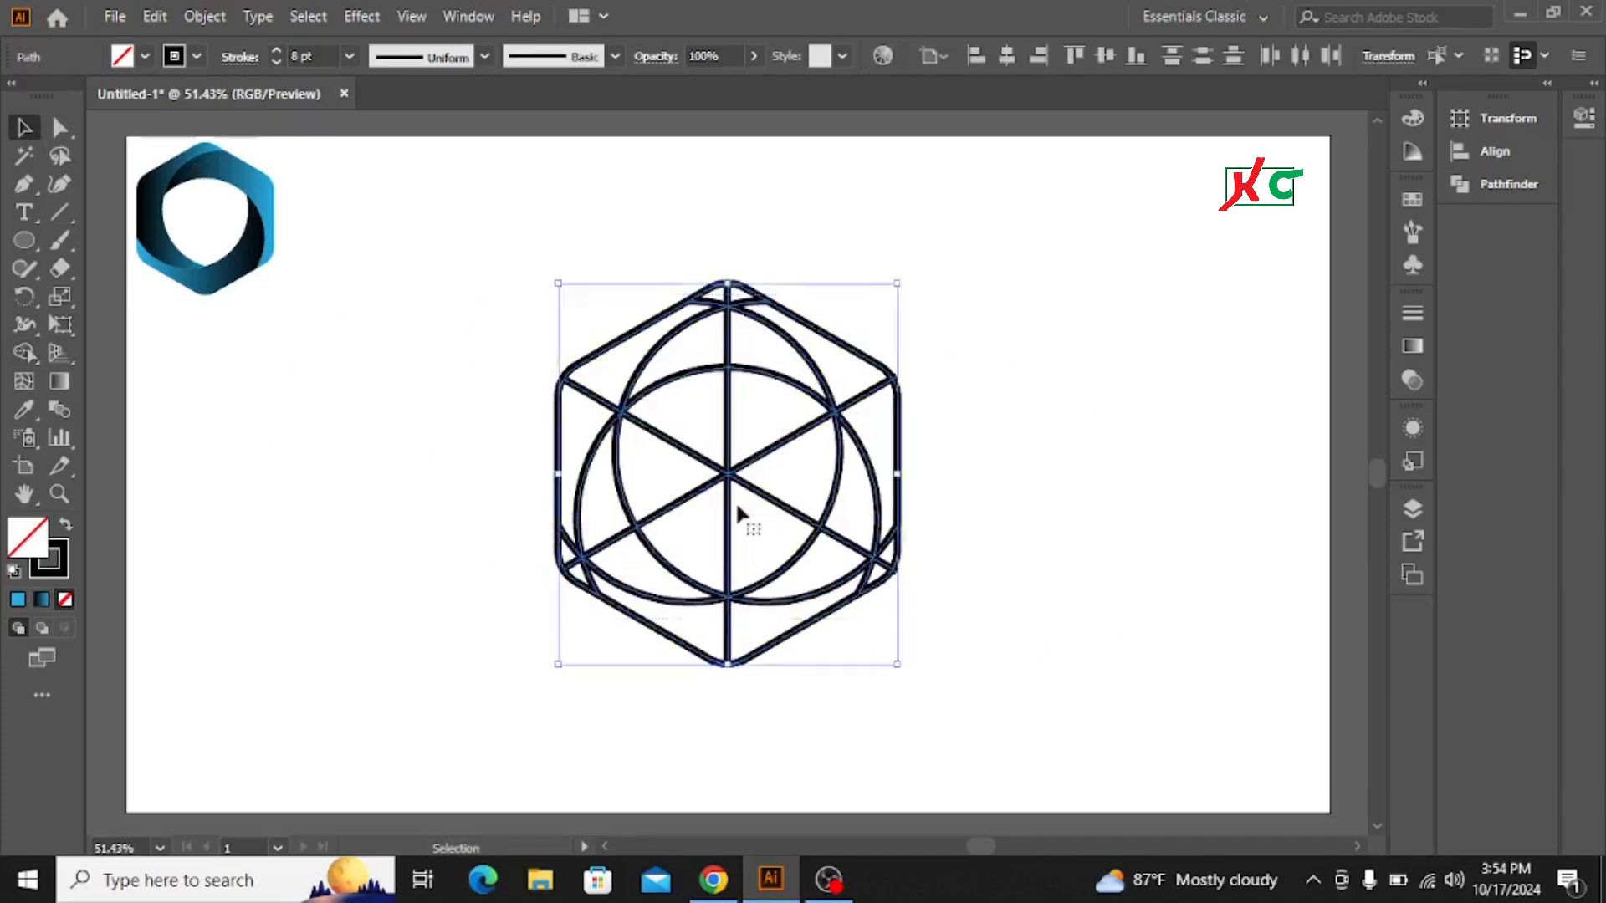
left_click(23, 348)
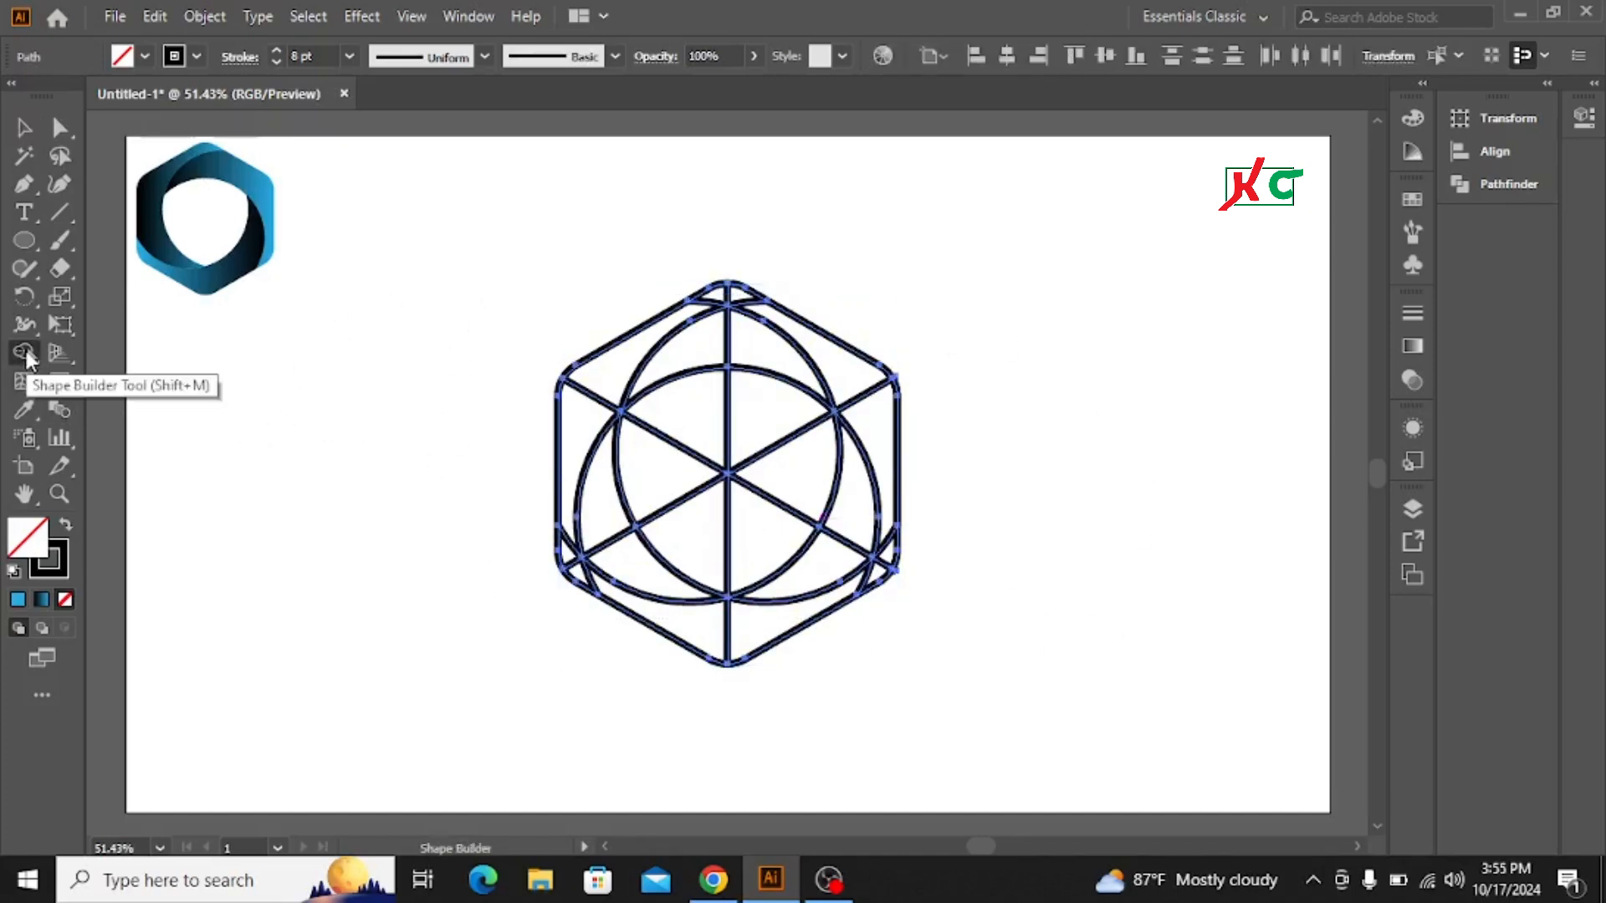
left_click(65, 529)
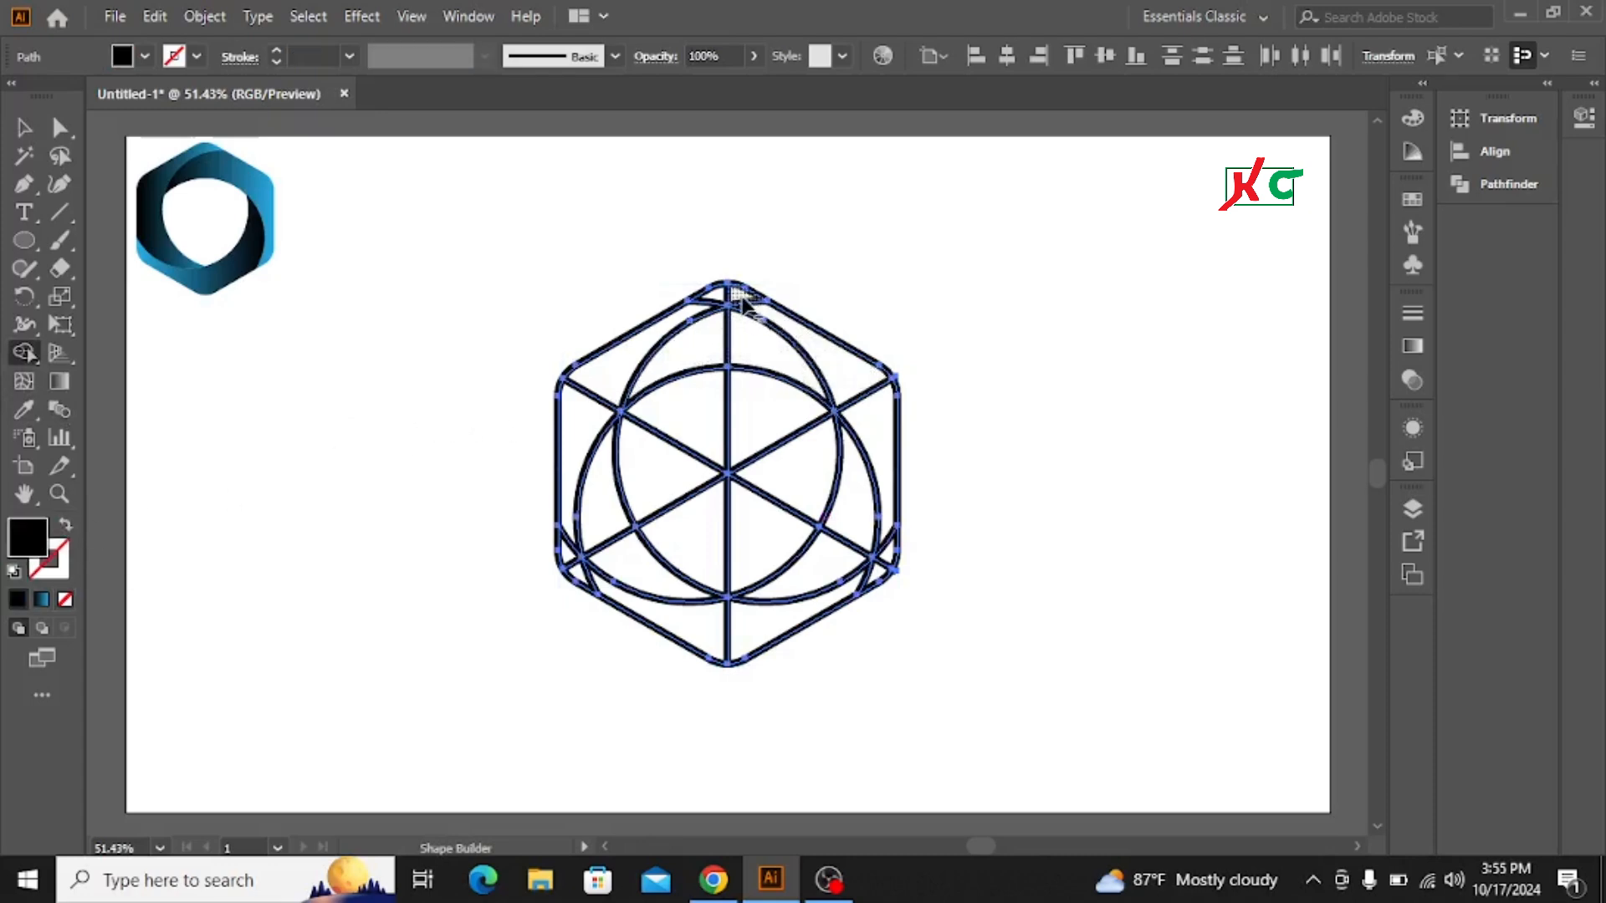
mouse_move(740, 297)
left_mouse_down()
mouse_move(657, 338)
mouse_move(591, 418)
mouse_move(594, 464)
left_mouse_up()
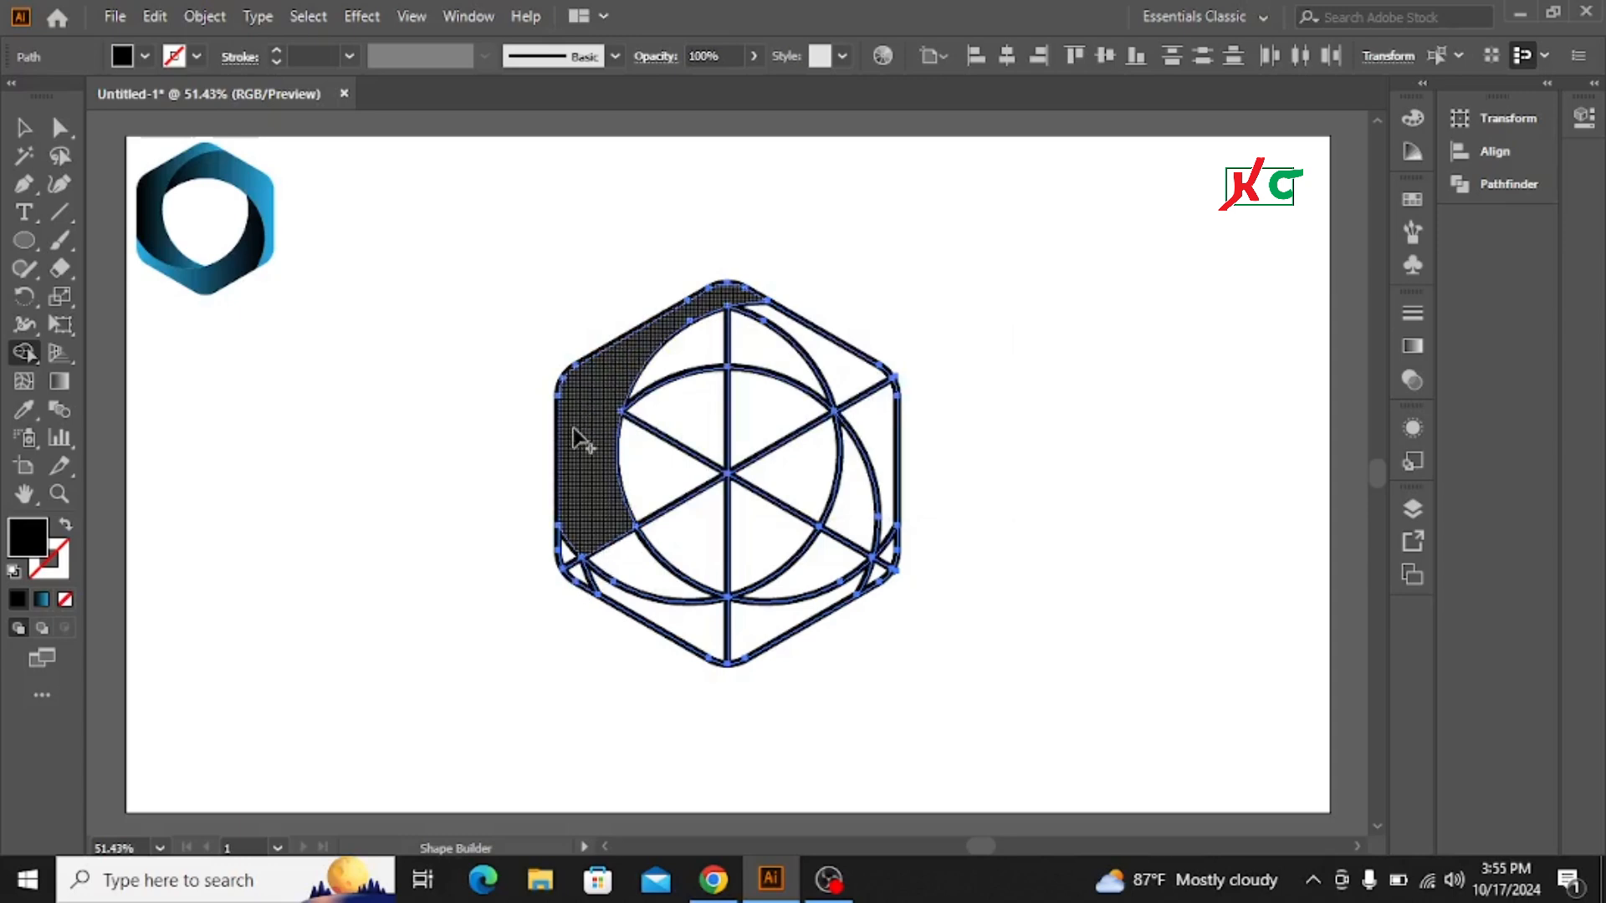
mouse_move(574, 433)
left_mouse_down()
mouse_move(625, 556)
mouse_move(592, 574)
mouse_move(569, 559)
mouse_move(679, 623)
mouse_move(745, 631)
mouse_move(795, 604)
mouse_move(863, 506)
mouse_move(856, 530)
left_mouse_up()
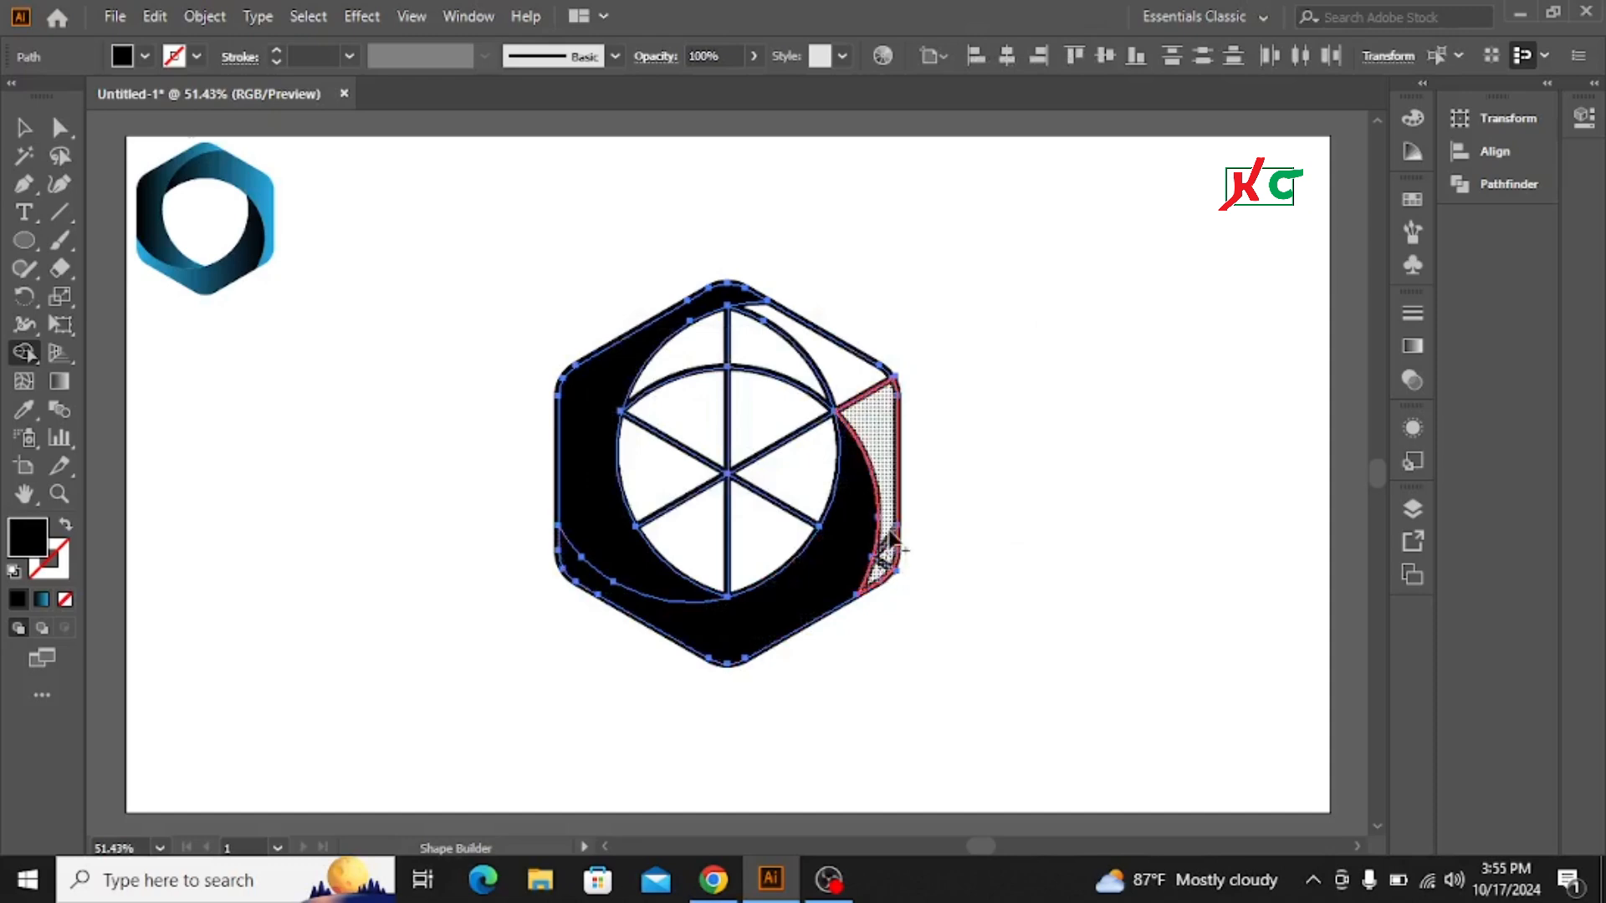
mouse_move(891, 539)
left_mouse_down()
mouse_move(880, 398)
mouse_move(835, 364)
mouse_move(707, 355)
left_mouse_up()
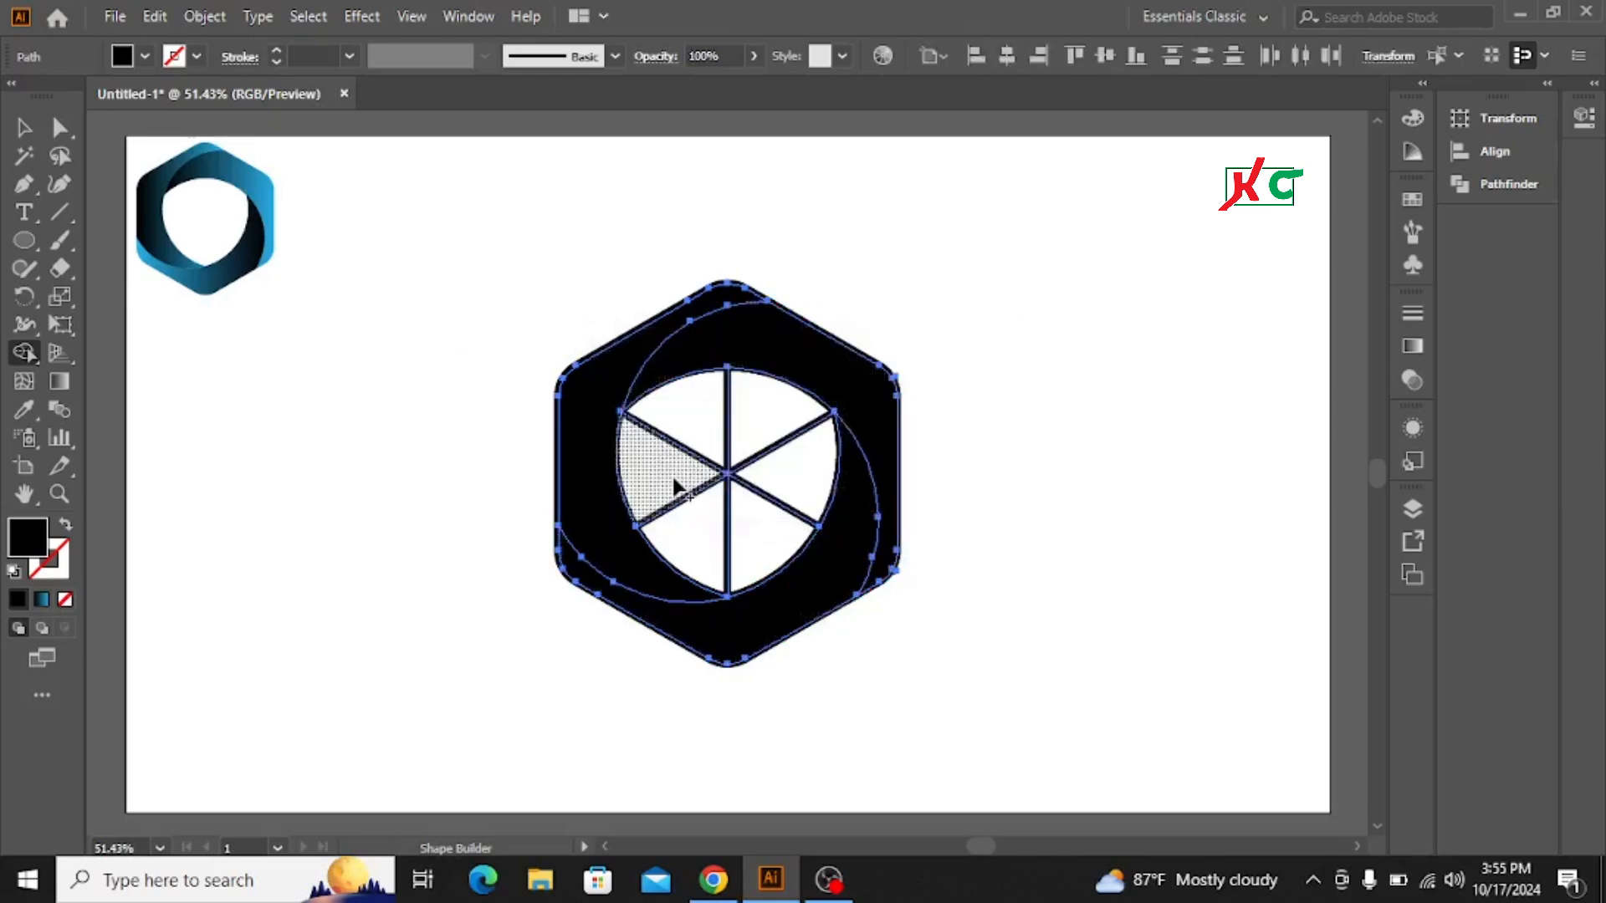
mouse_move(674, 485)
left_mouse_down()
mouse_move(682, 451)
mouse_move(738, 428)
mouse_move(794, 470)
mouse_move(773, 527)
mouse_move(697, 533)
mouse_move(659, 481)
left_mouse_up()
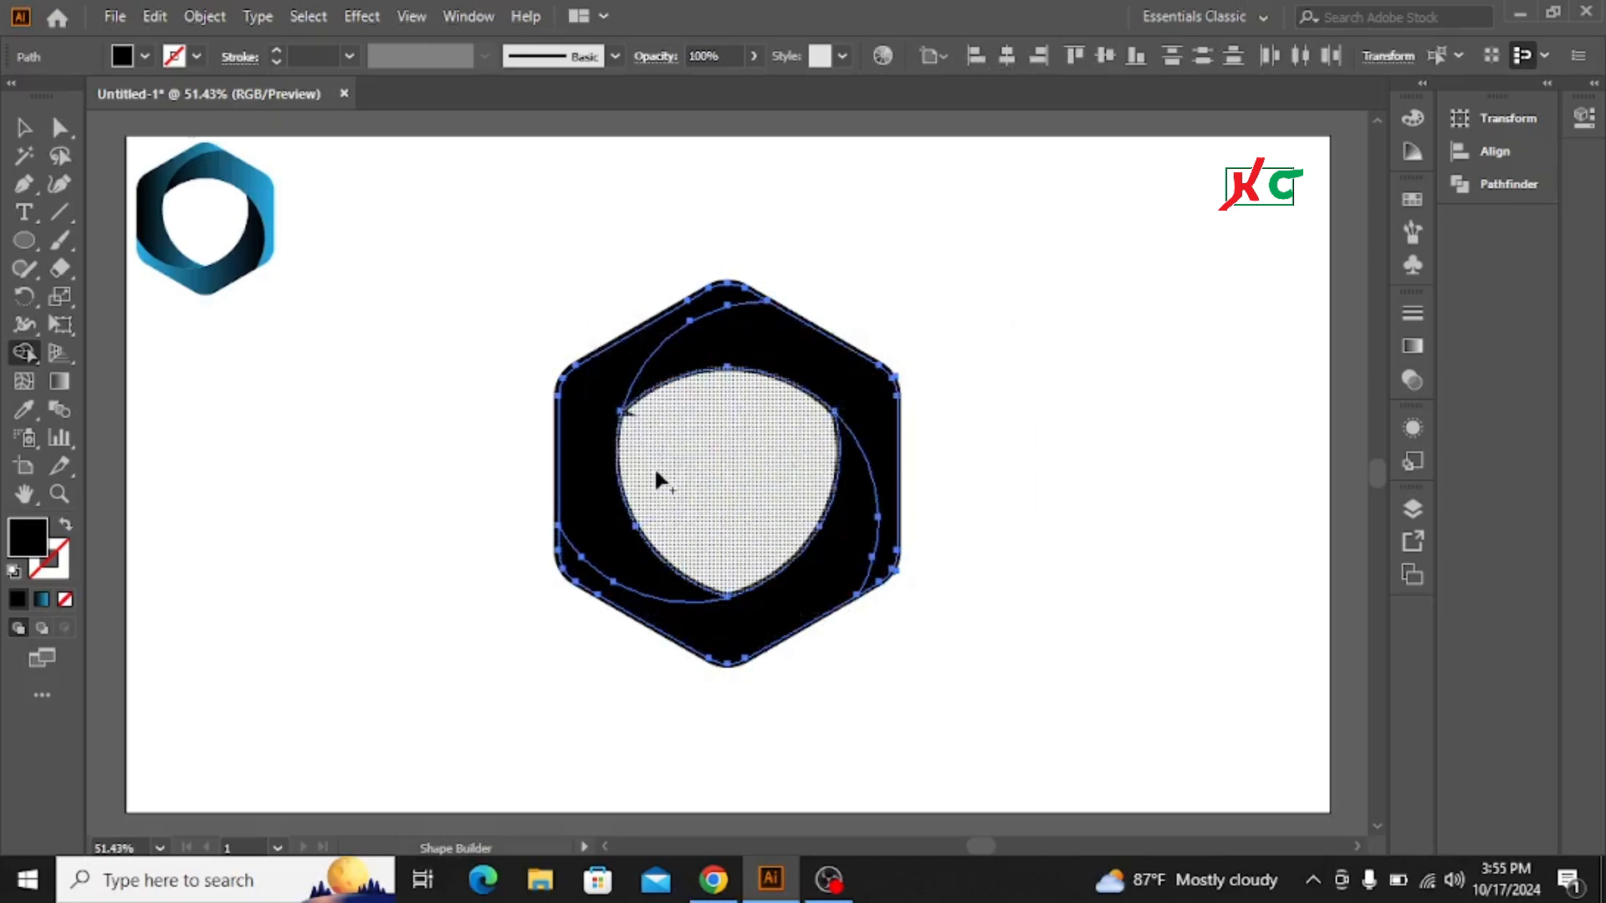
left_click(760, 461, "alt")
left_click(23, 128)
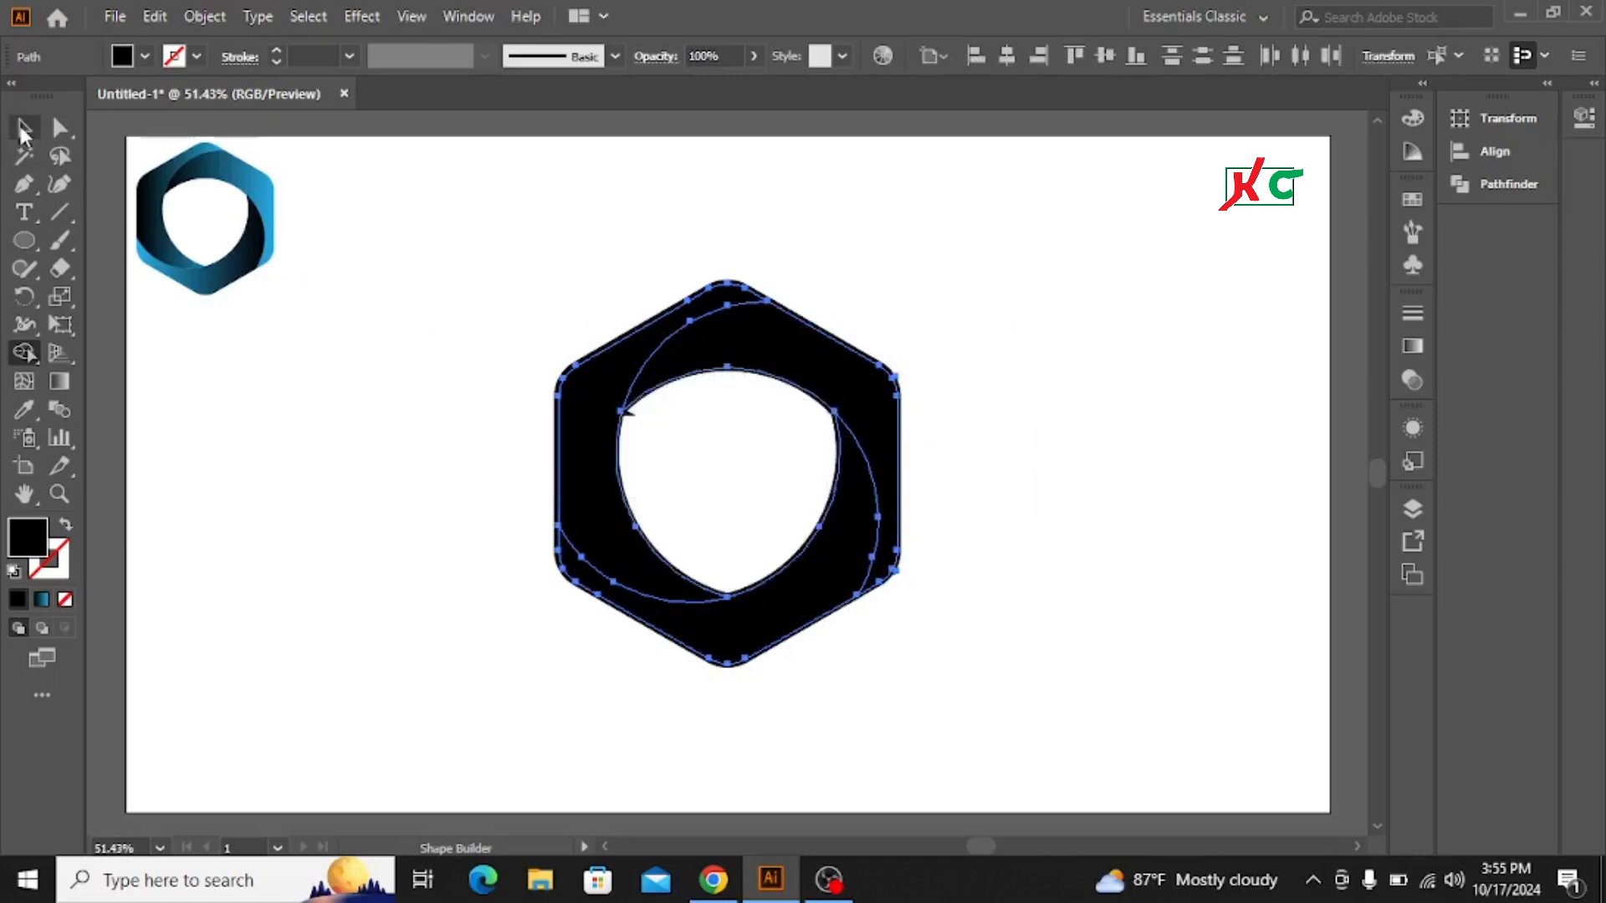
left_click(595, 374)
left_click(500, 253)
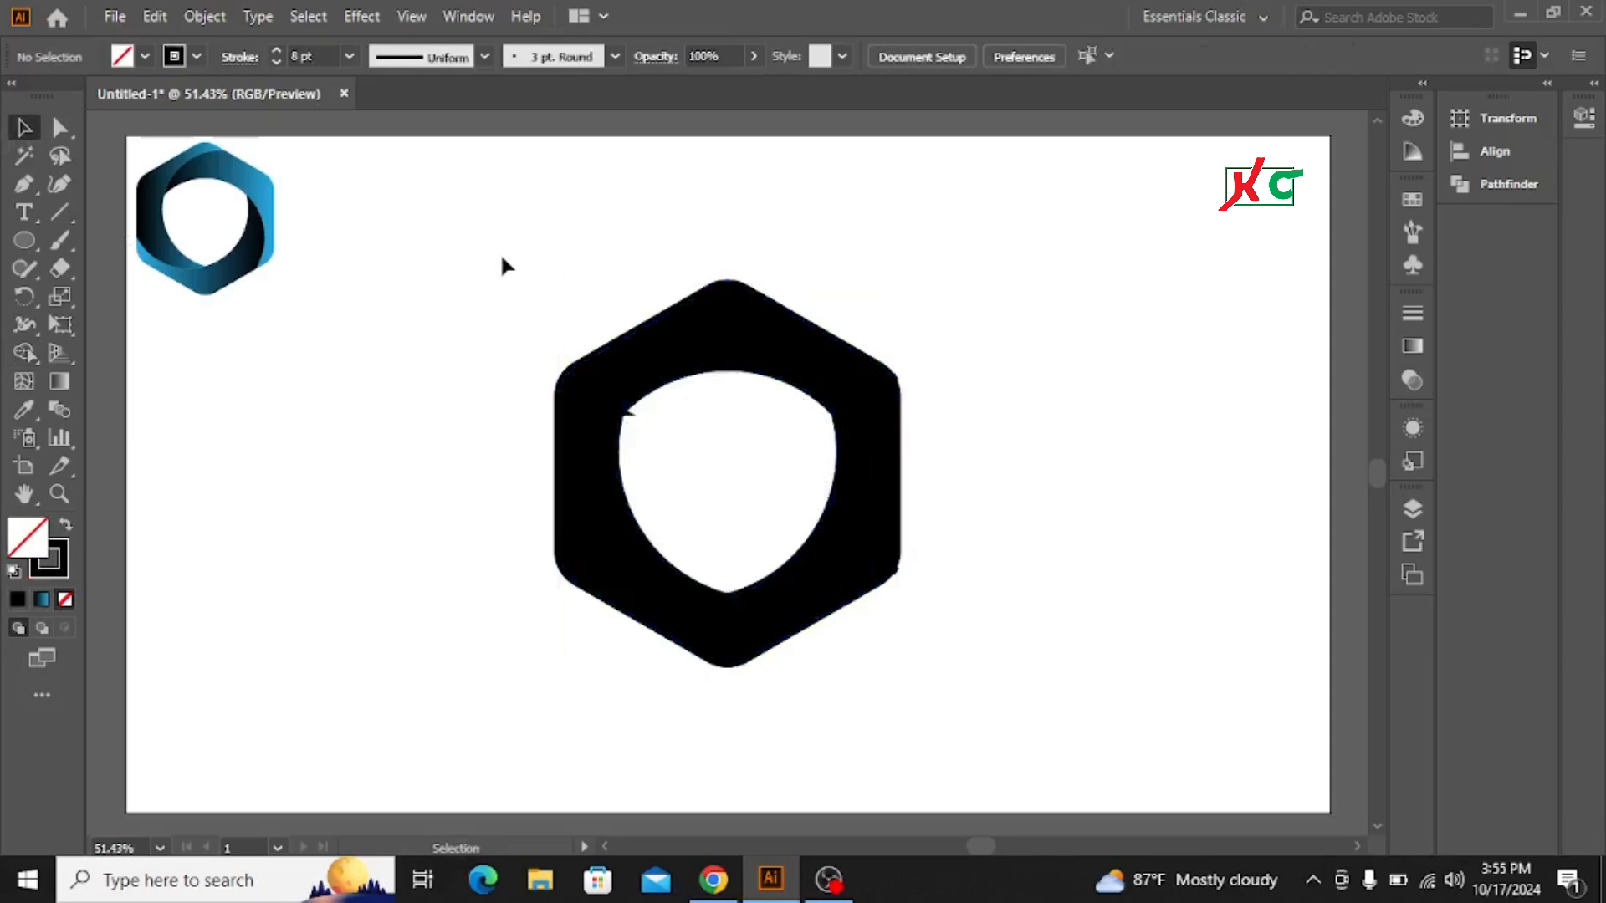
Step: Select the three black ring pieces and move them aside, away from the leftover construction lines
left_click(729, 646)
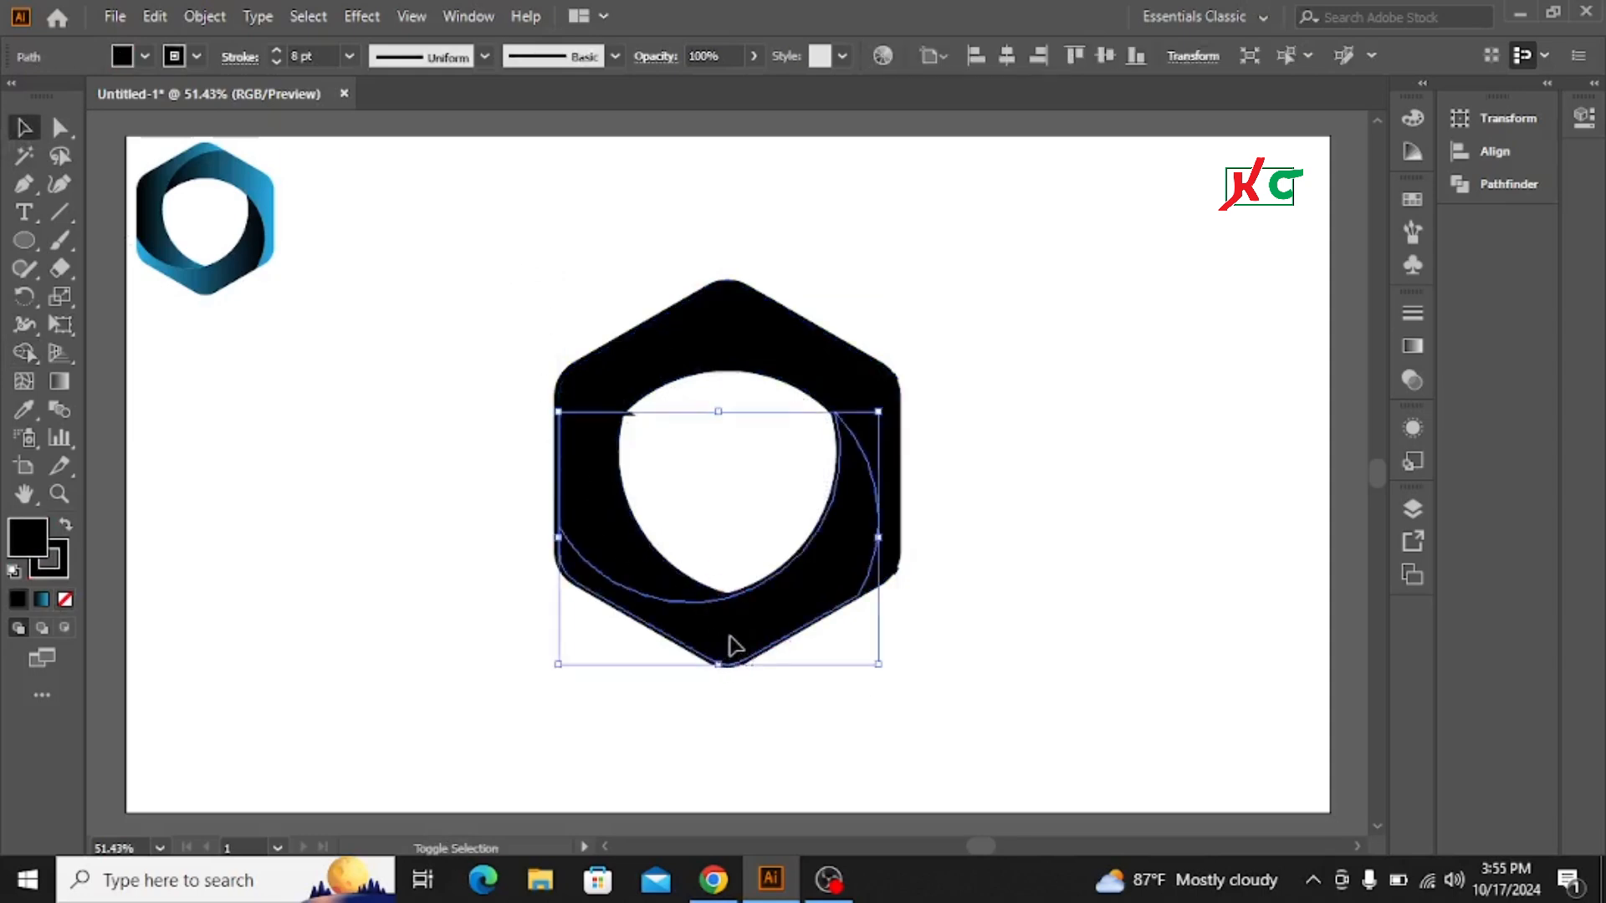
left_click(602, 509, "shift")
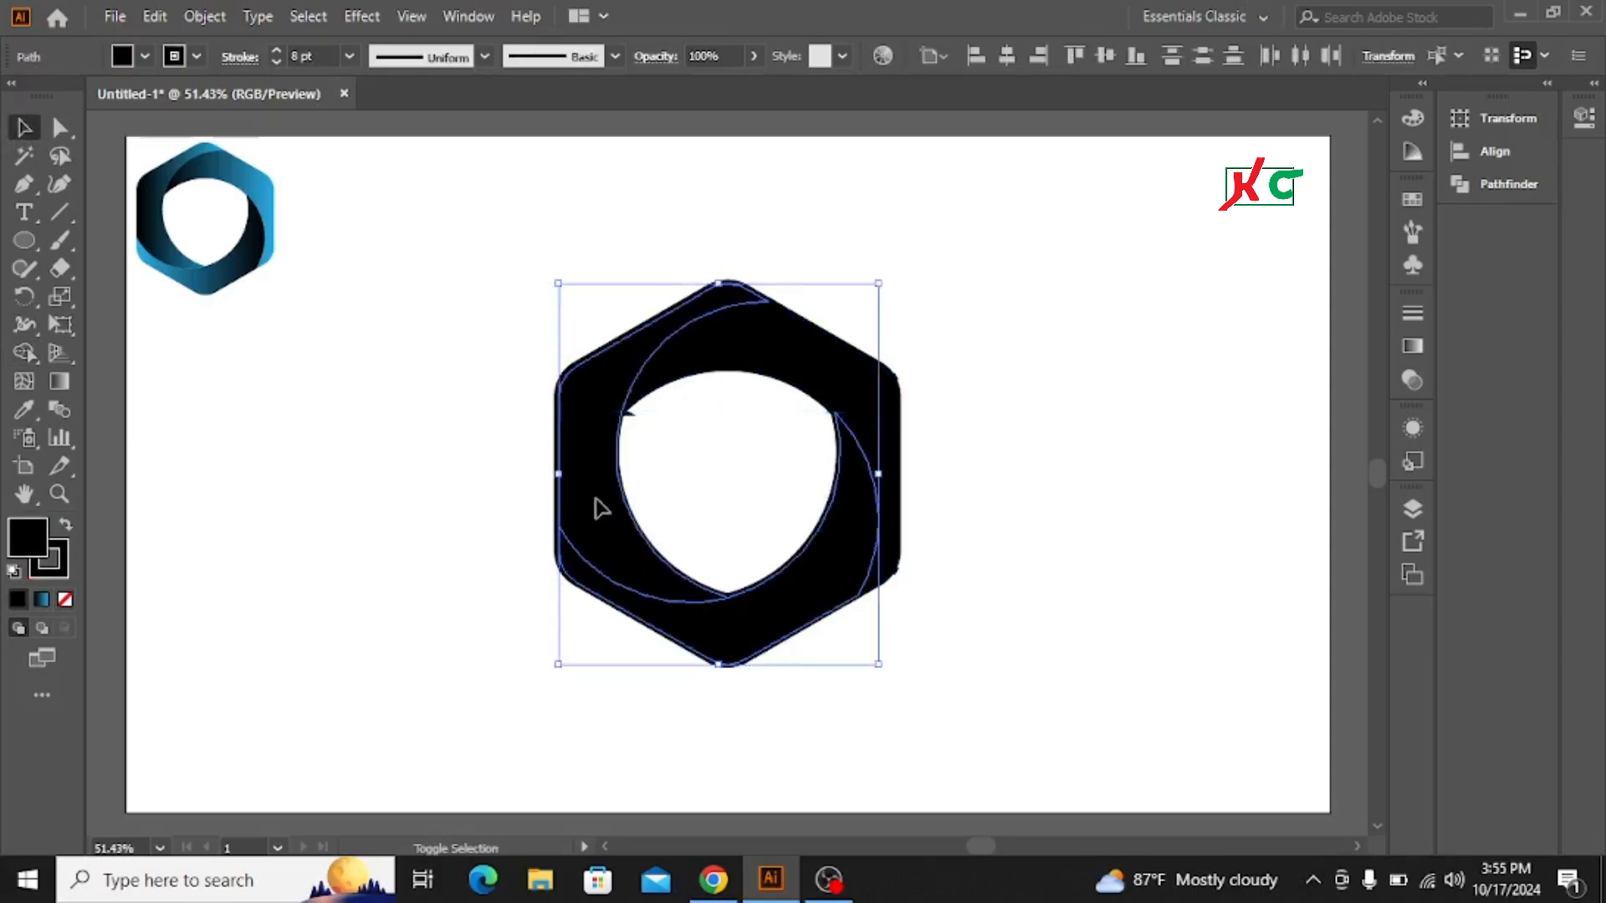
left_click(805, 360, "shift")
left_click_drag(824, 348, 1251, 309)
Step: Delete the leftover construction fragments and move the three ring pieces back to their original spot
left_click_drag(494, 368, 929, 663)
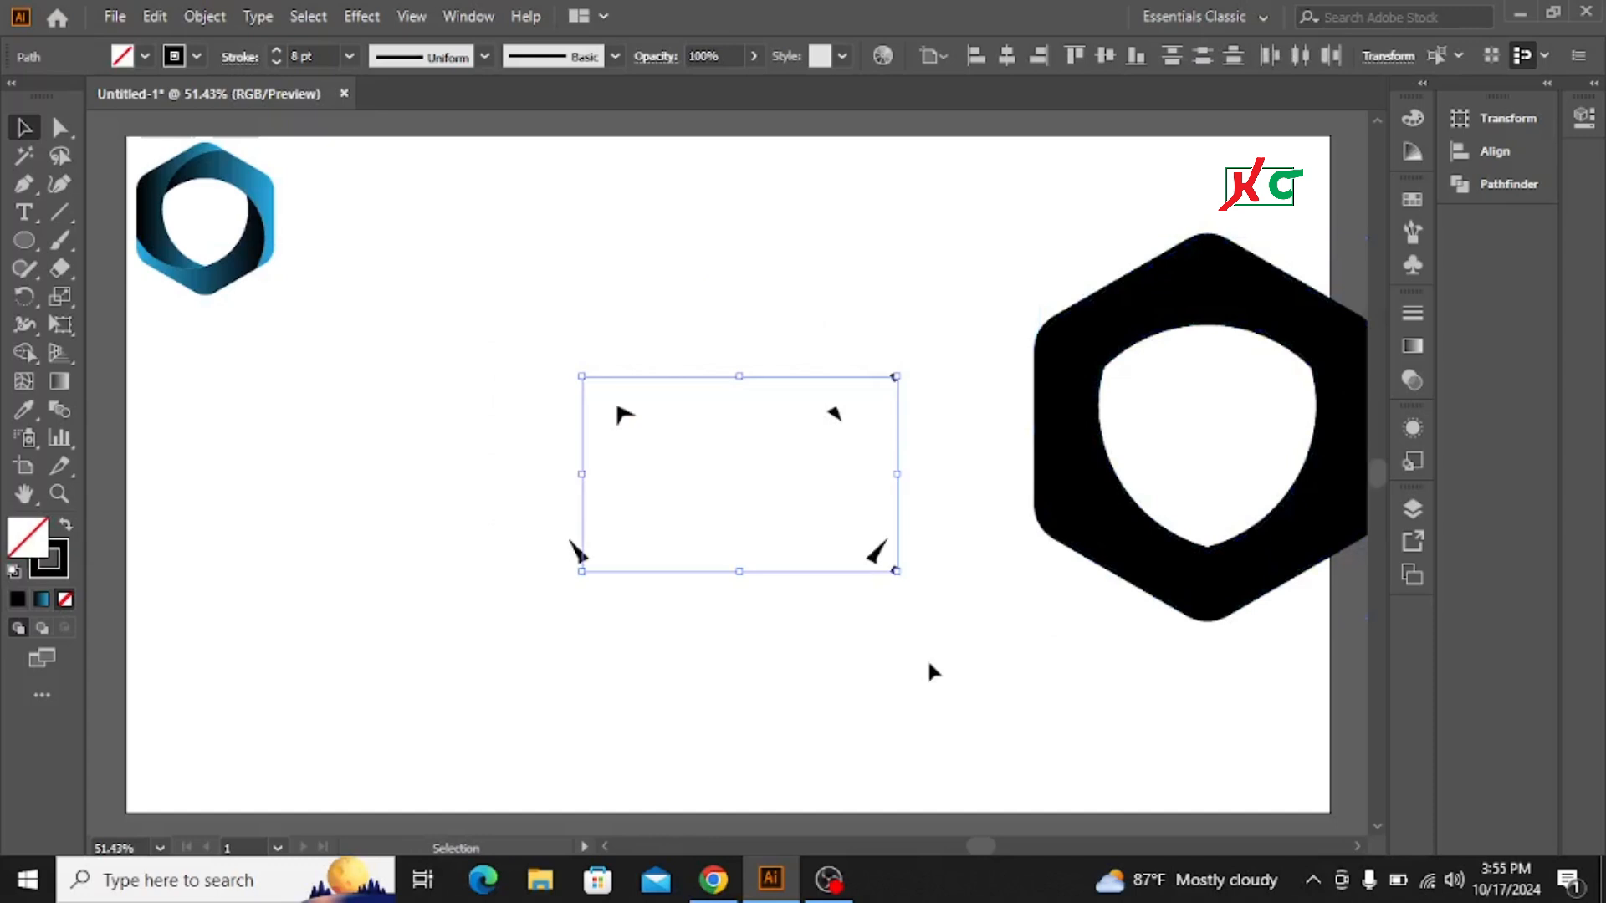
key("Delete")
left_click_drag(555, 355, 911, 695)
left_click_drag(943, 236, 632, 466)
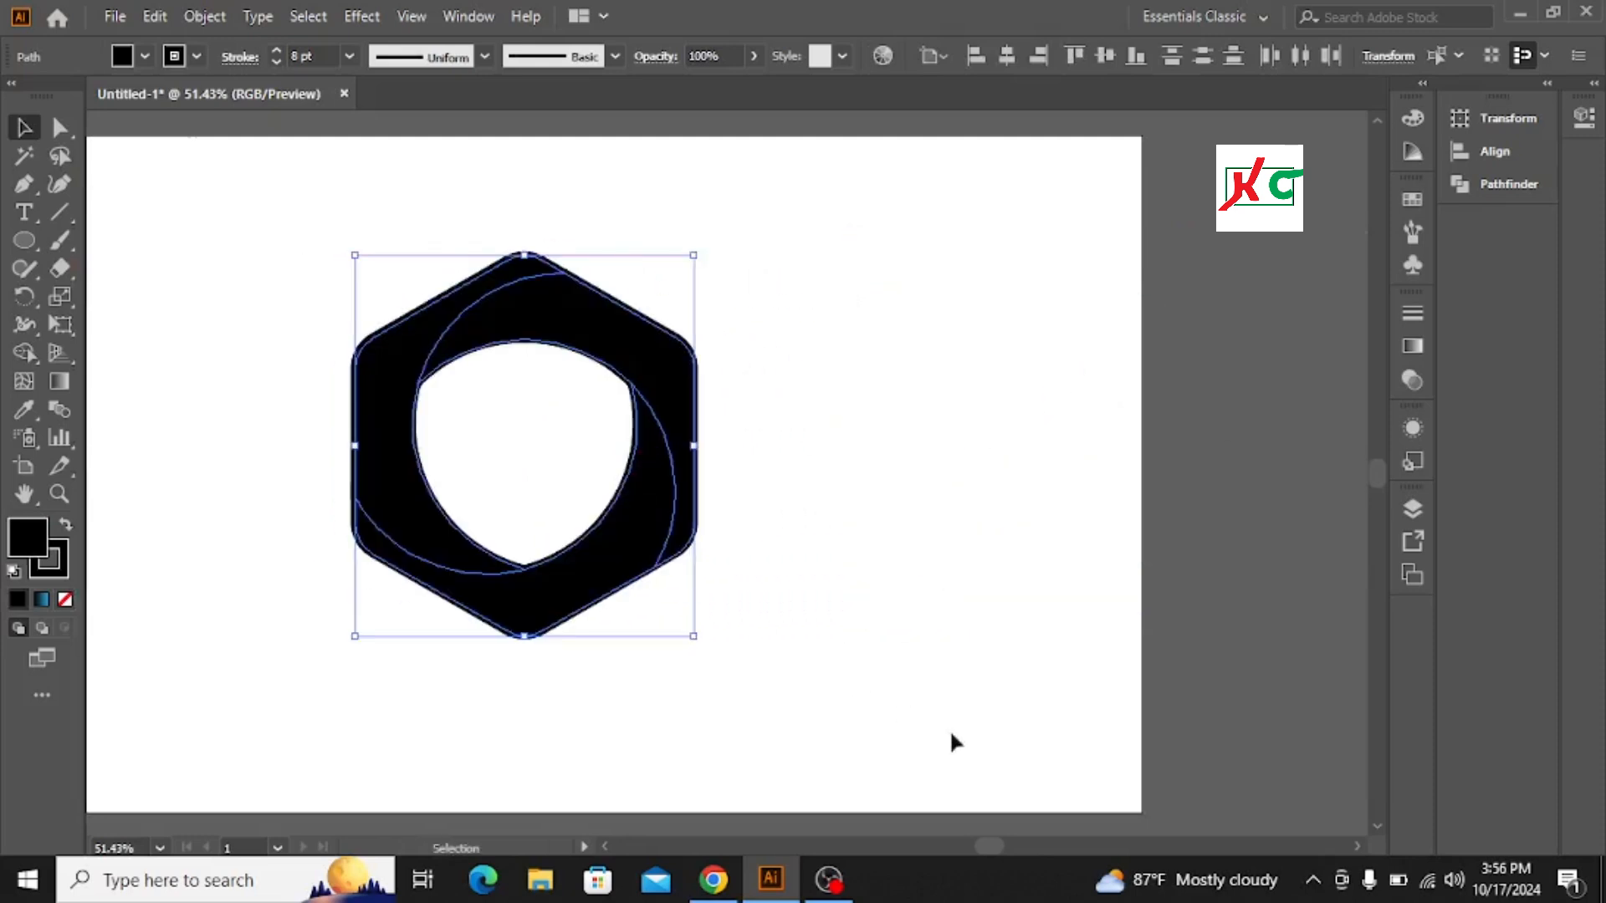
left_click(1357, 846)
left_click(1356, 846)
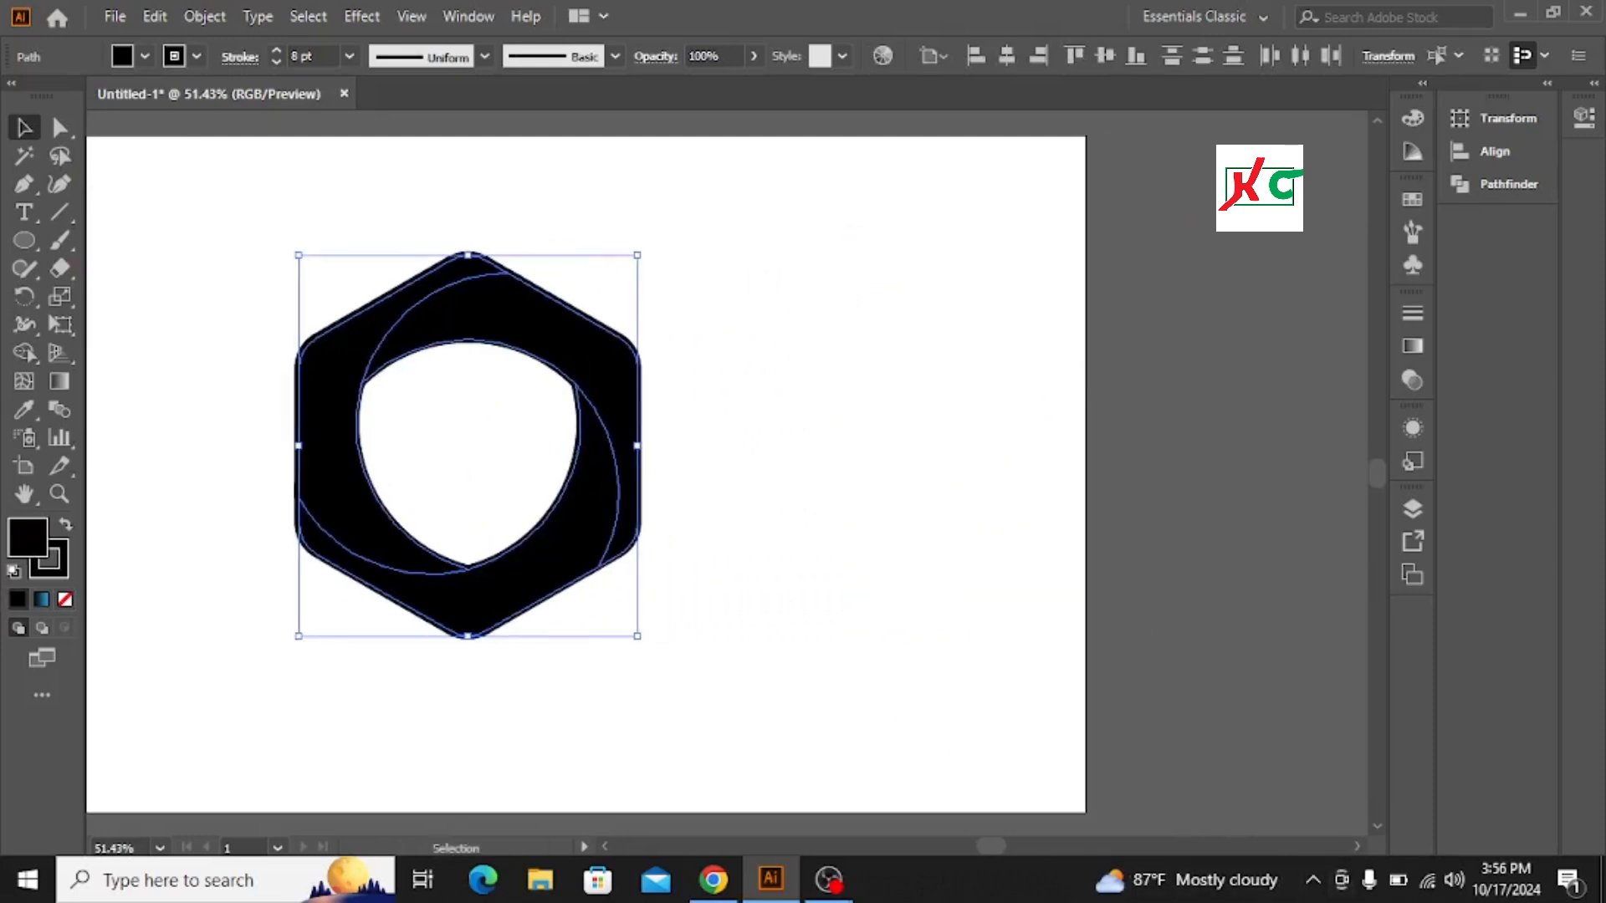
left_click(608, 846)
left_click(607, 845)
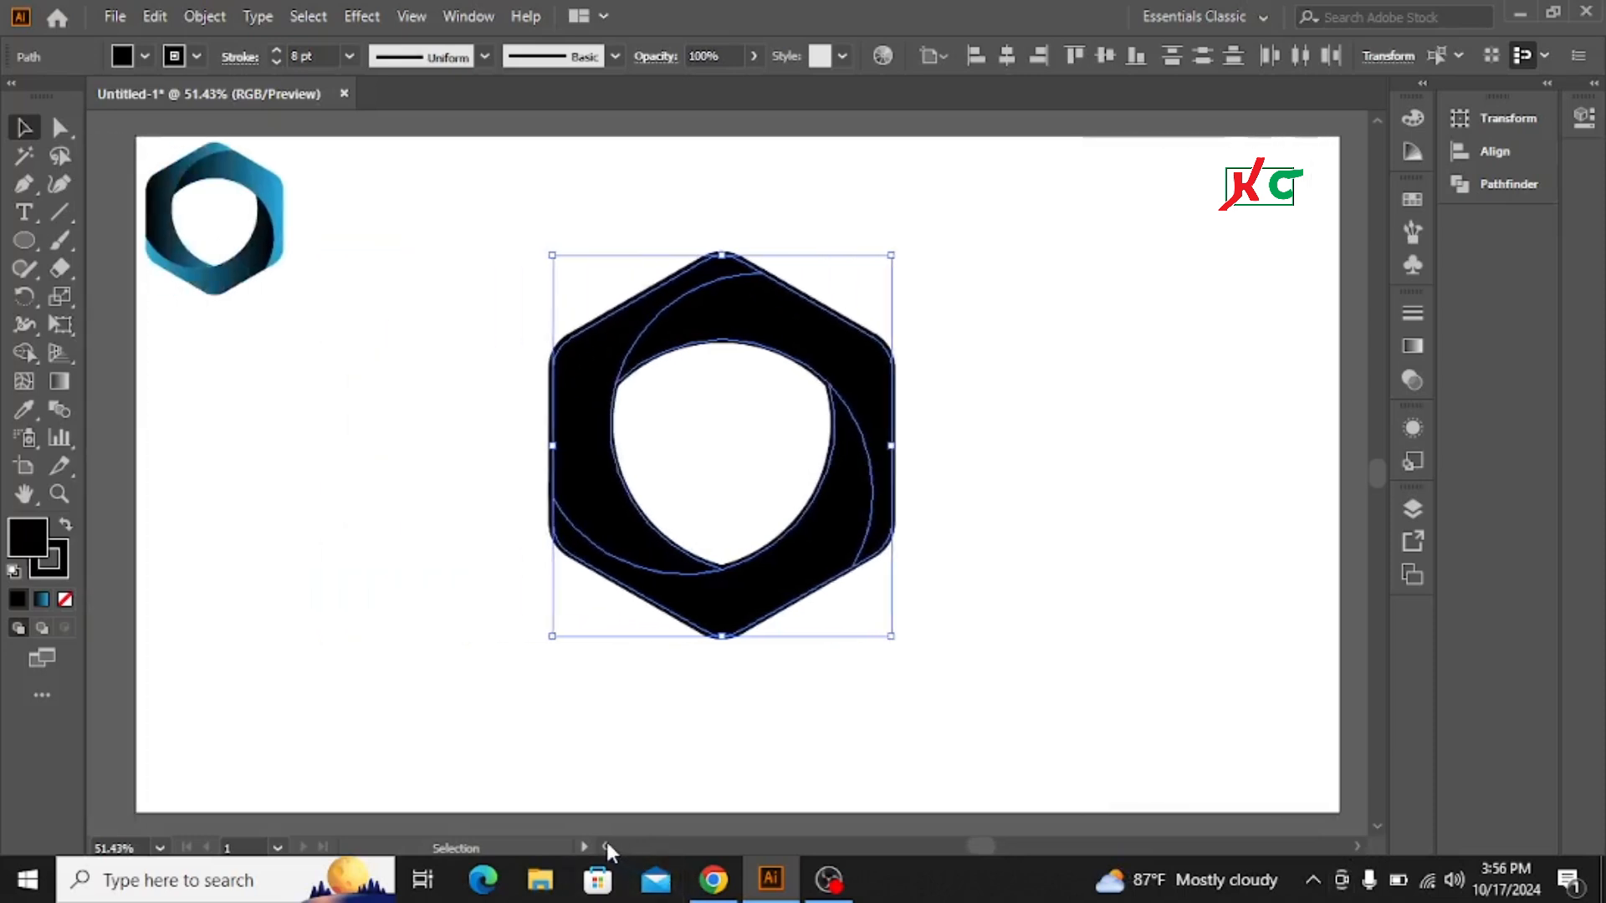
left_click(607, 845)
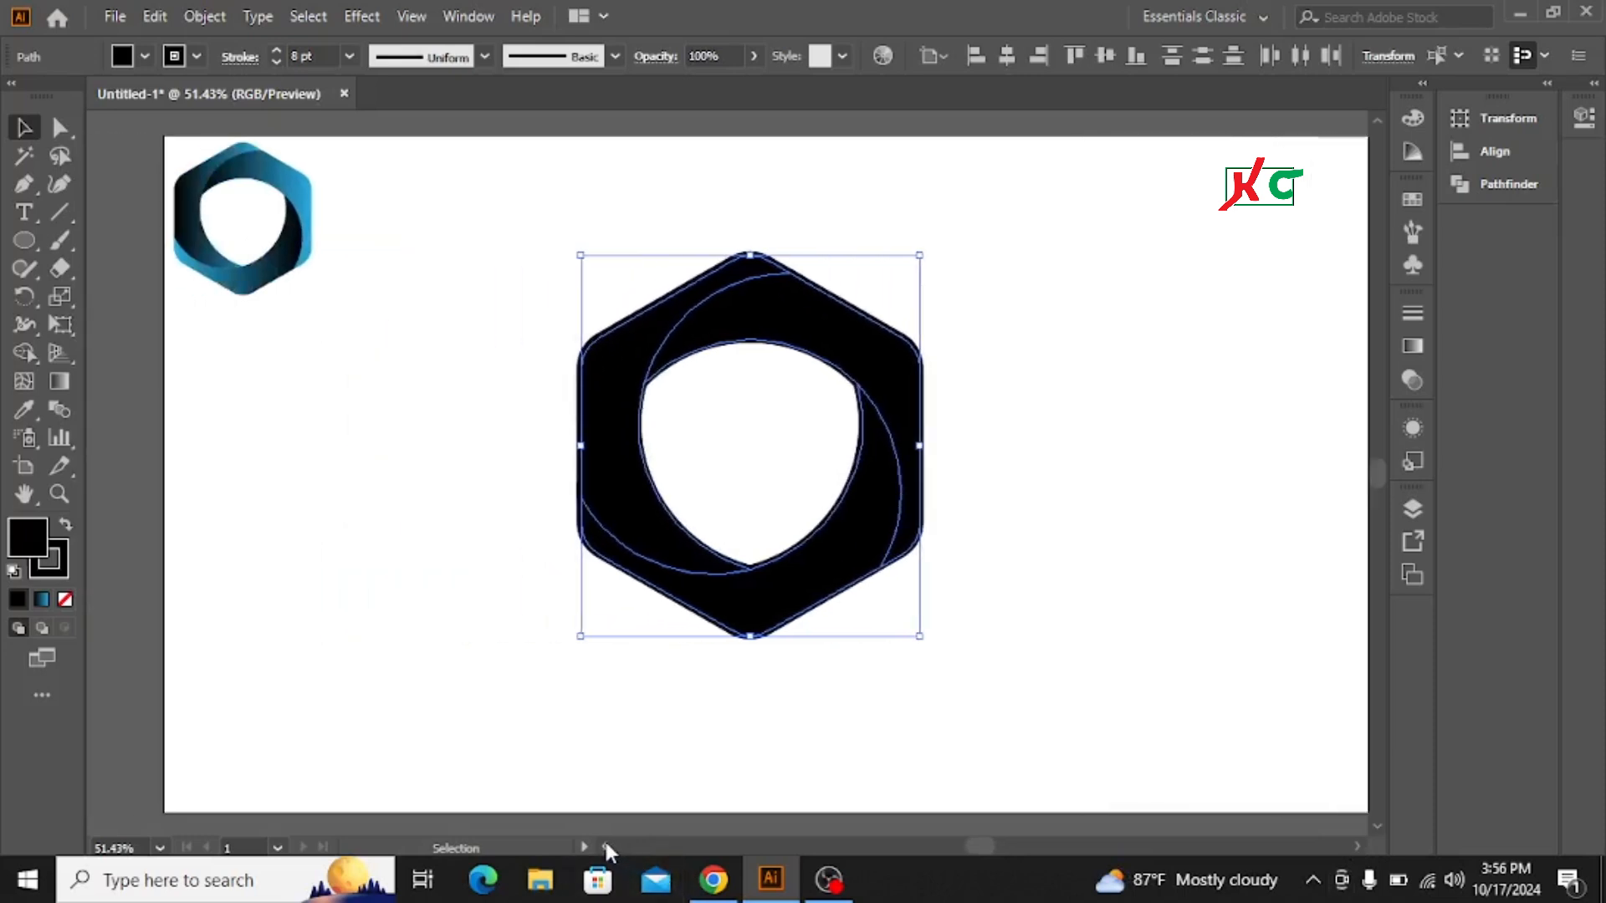
left_click(1358, 844)
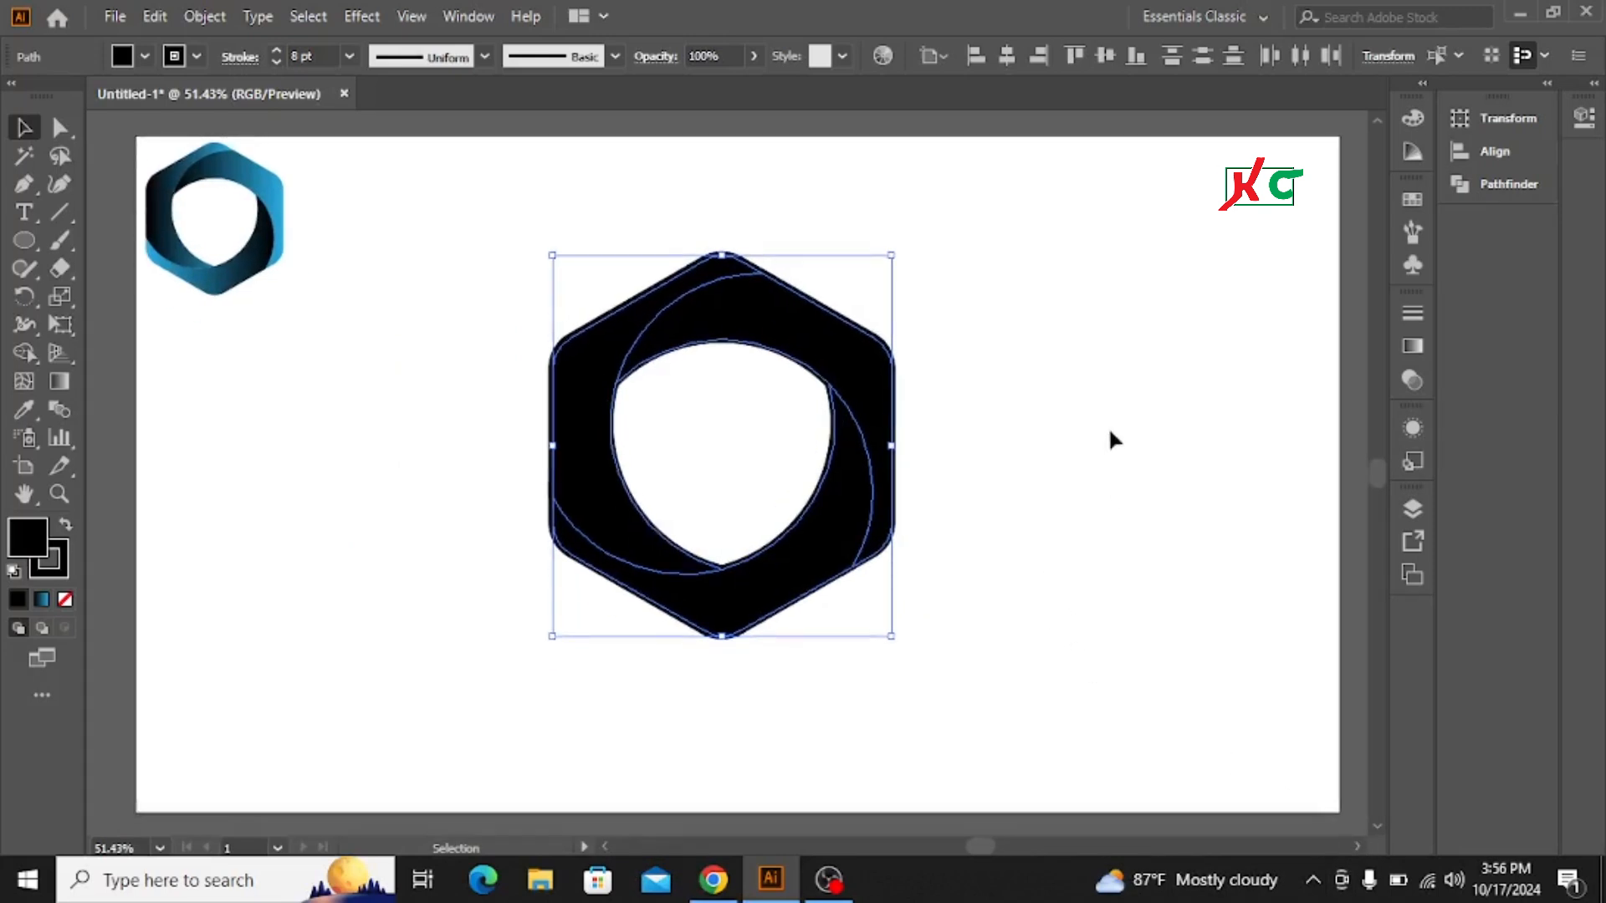
left_click(1106, 429)
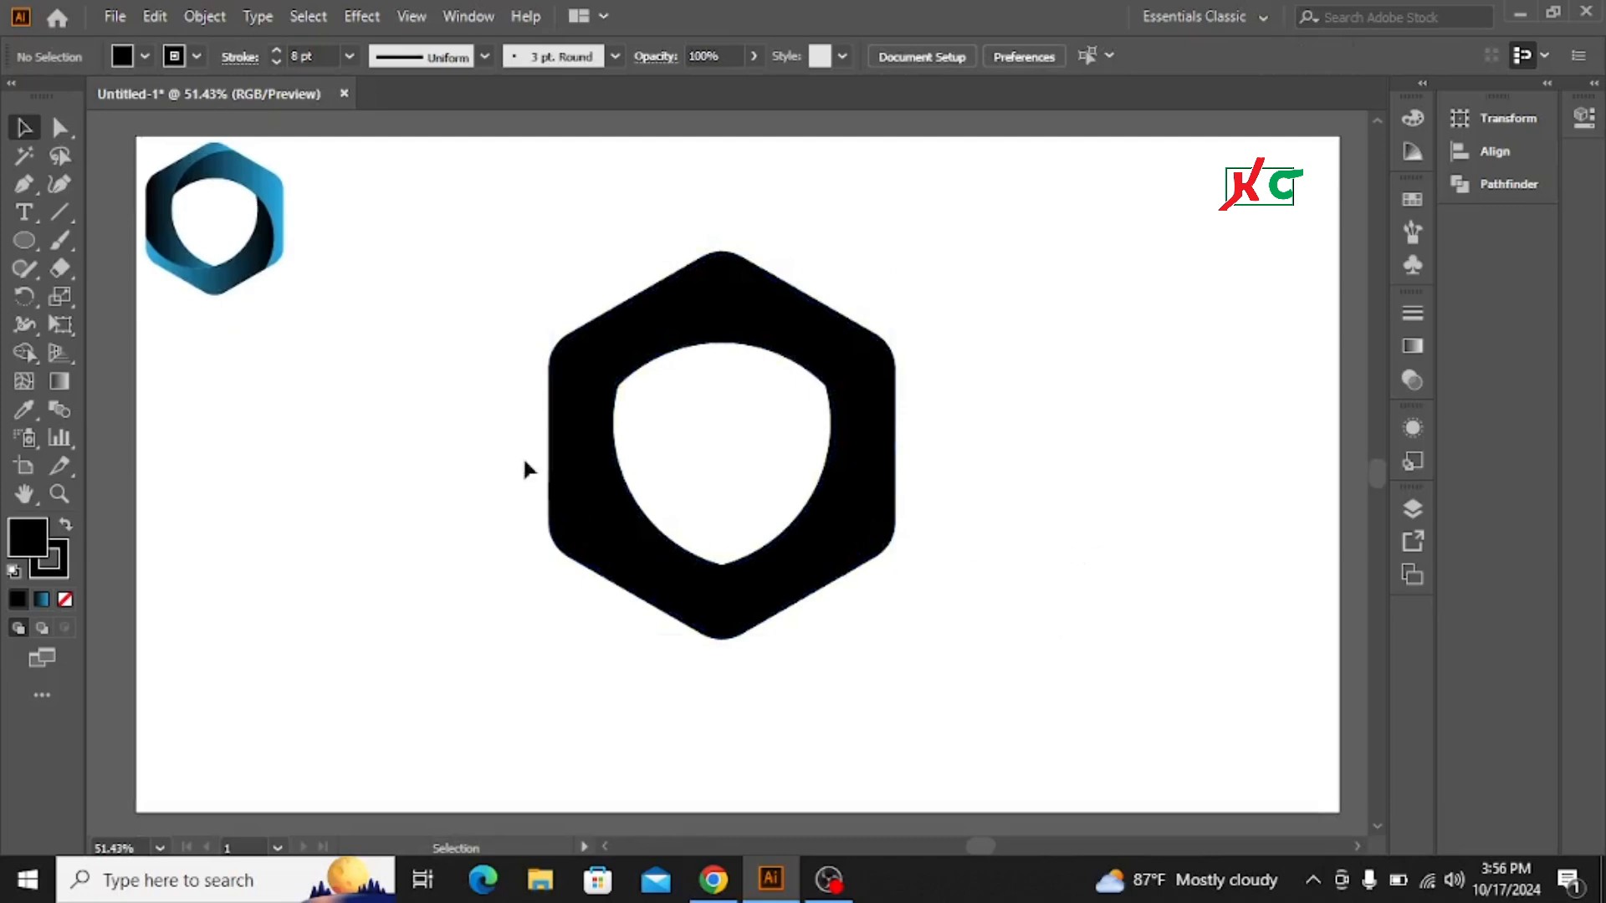
Step: Apply the reference logo's blue gradient to the left ring piece with the Eyedropper tool
left_click(587, 456)
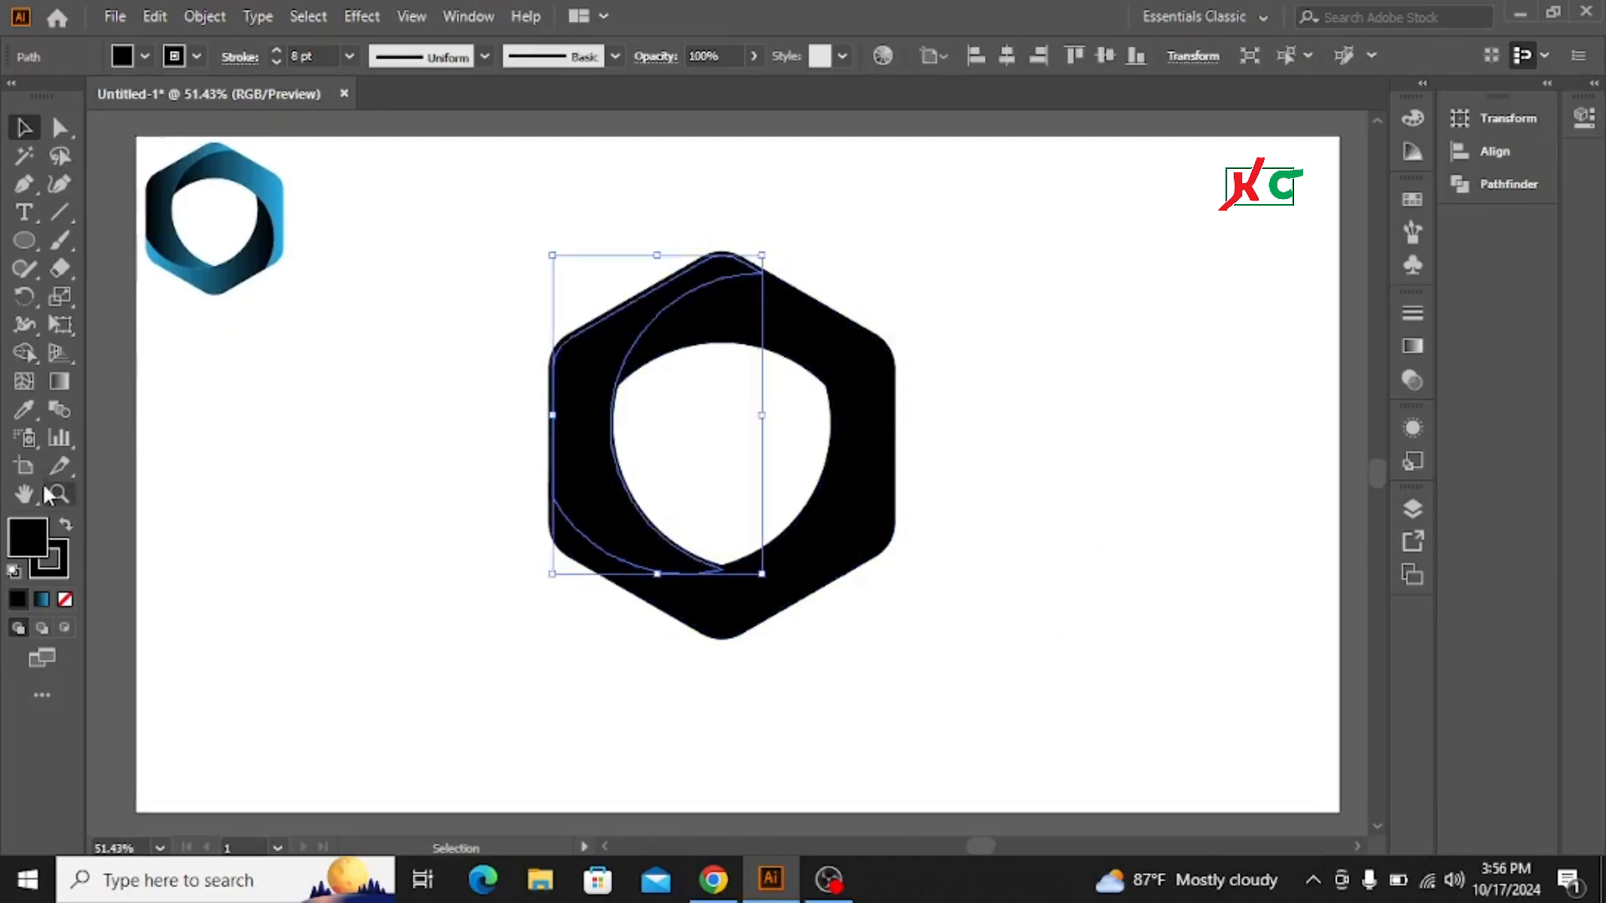
left_click(23, 413)
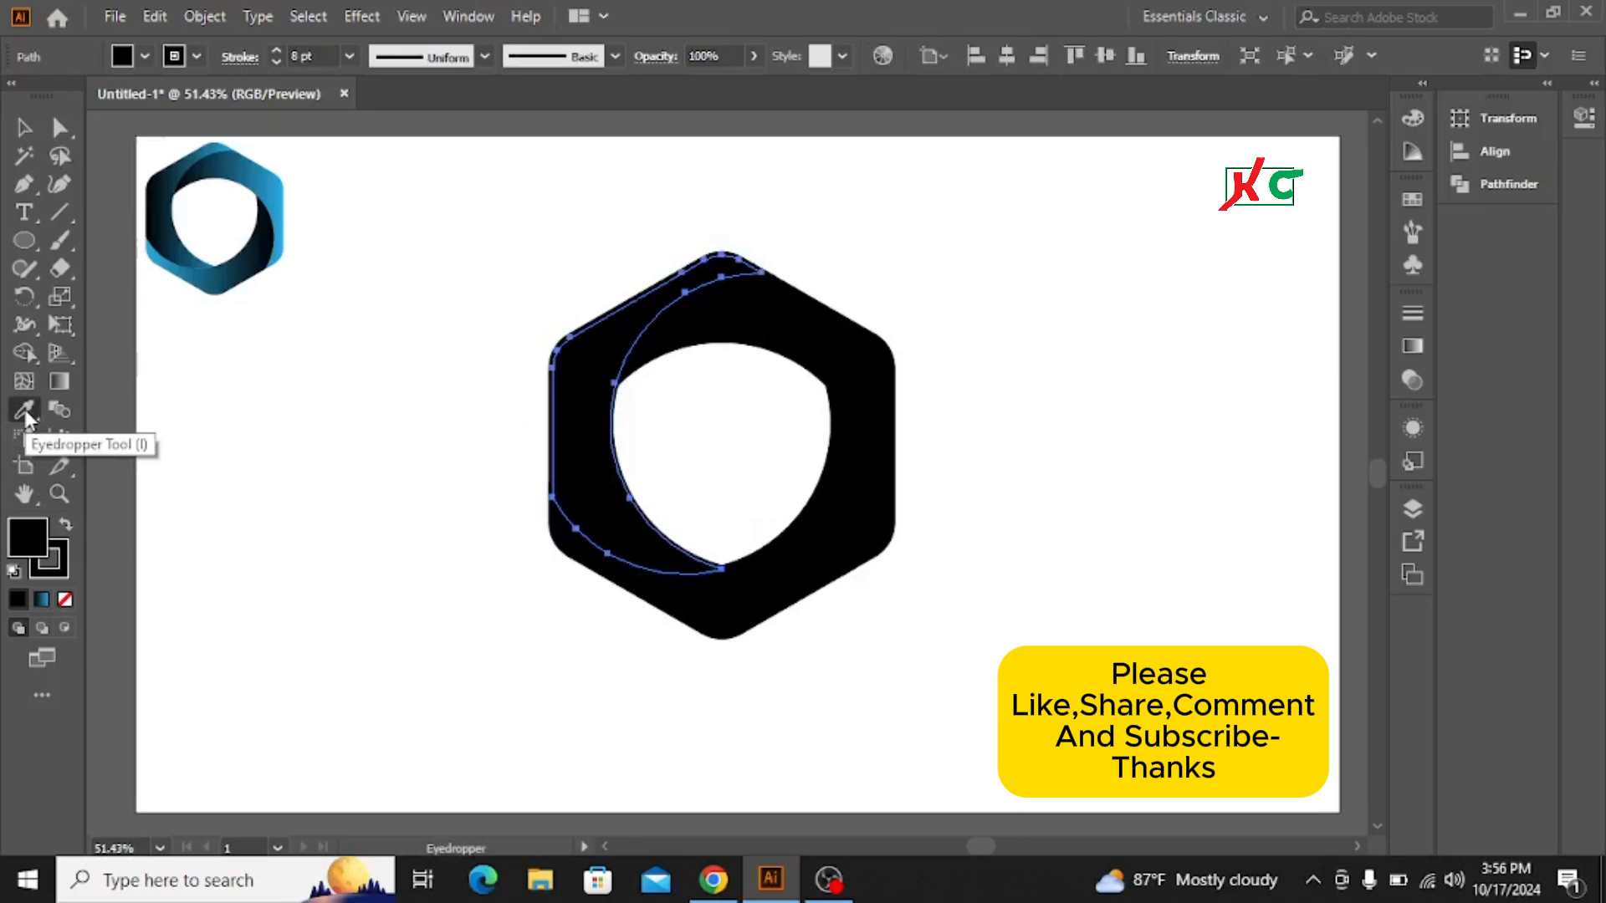
left_click(170, 201)
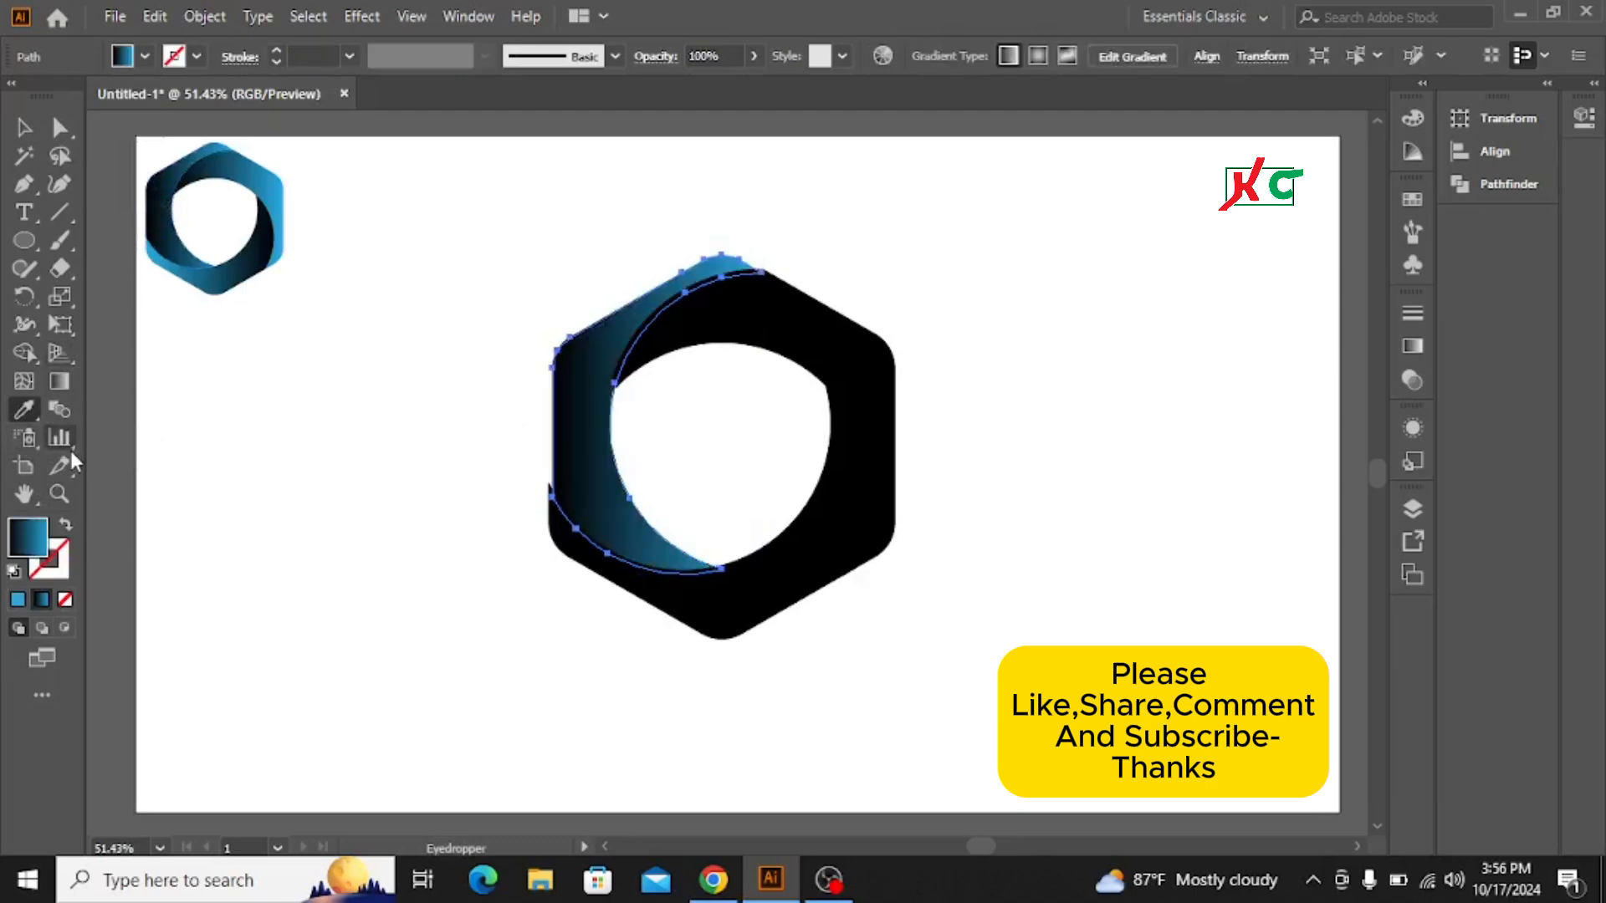
left_click(23, 128)
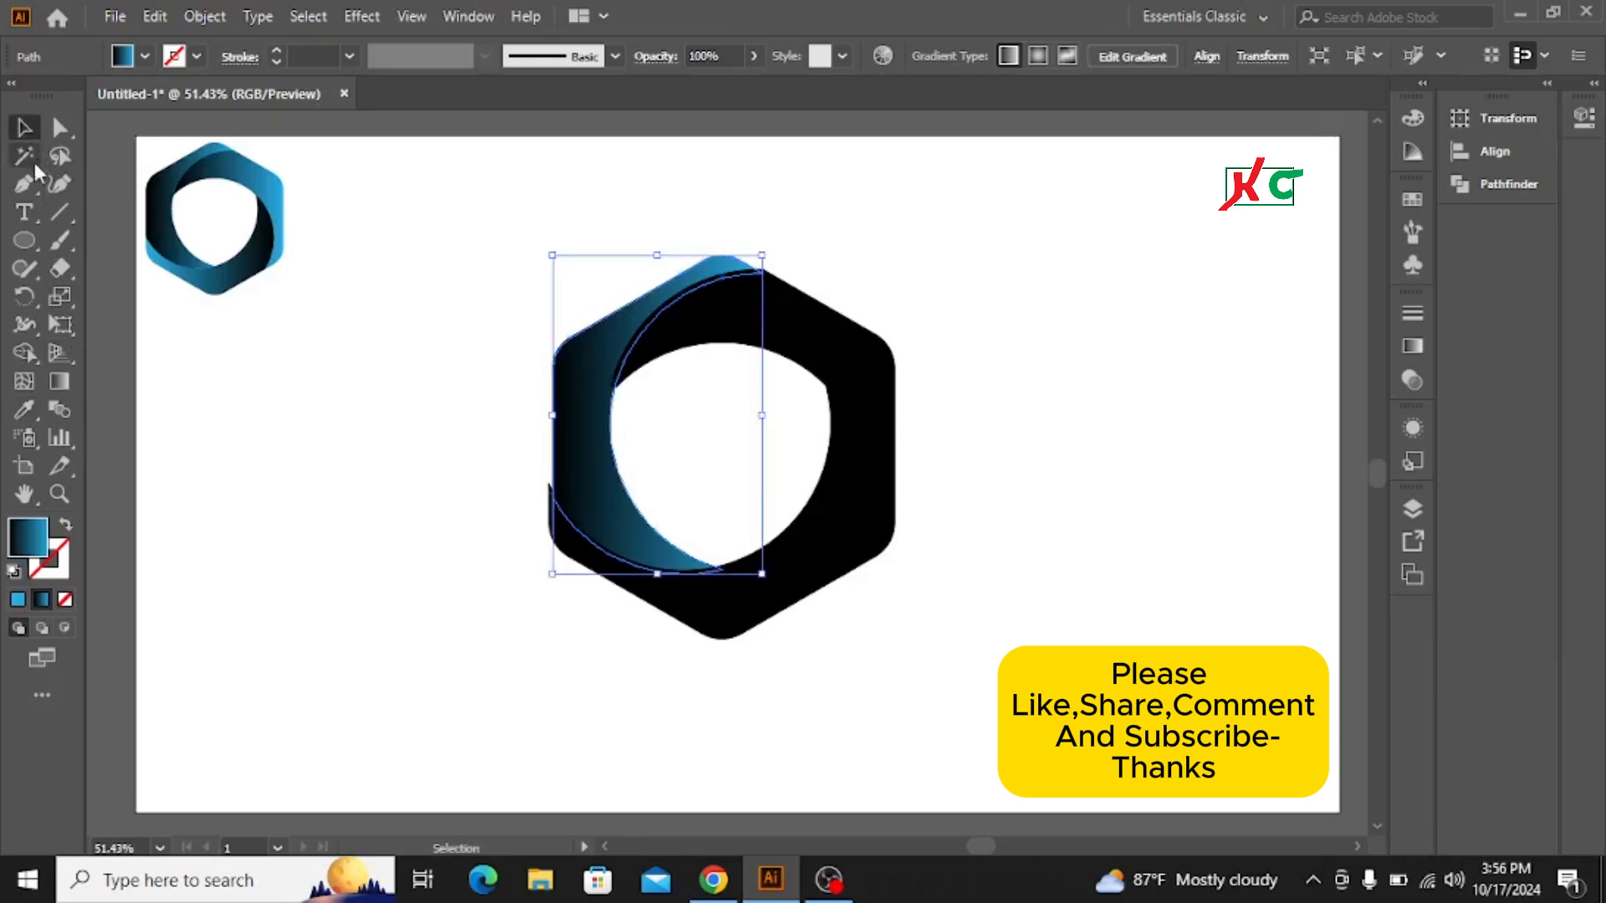
Step: Select the bottom ring piece
left_click(750, 619)
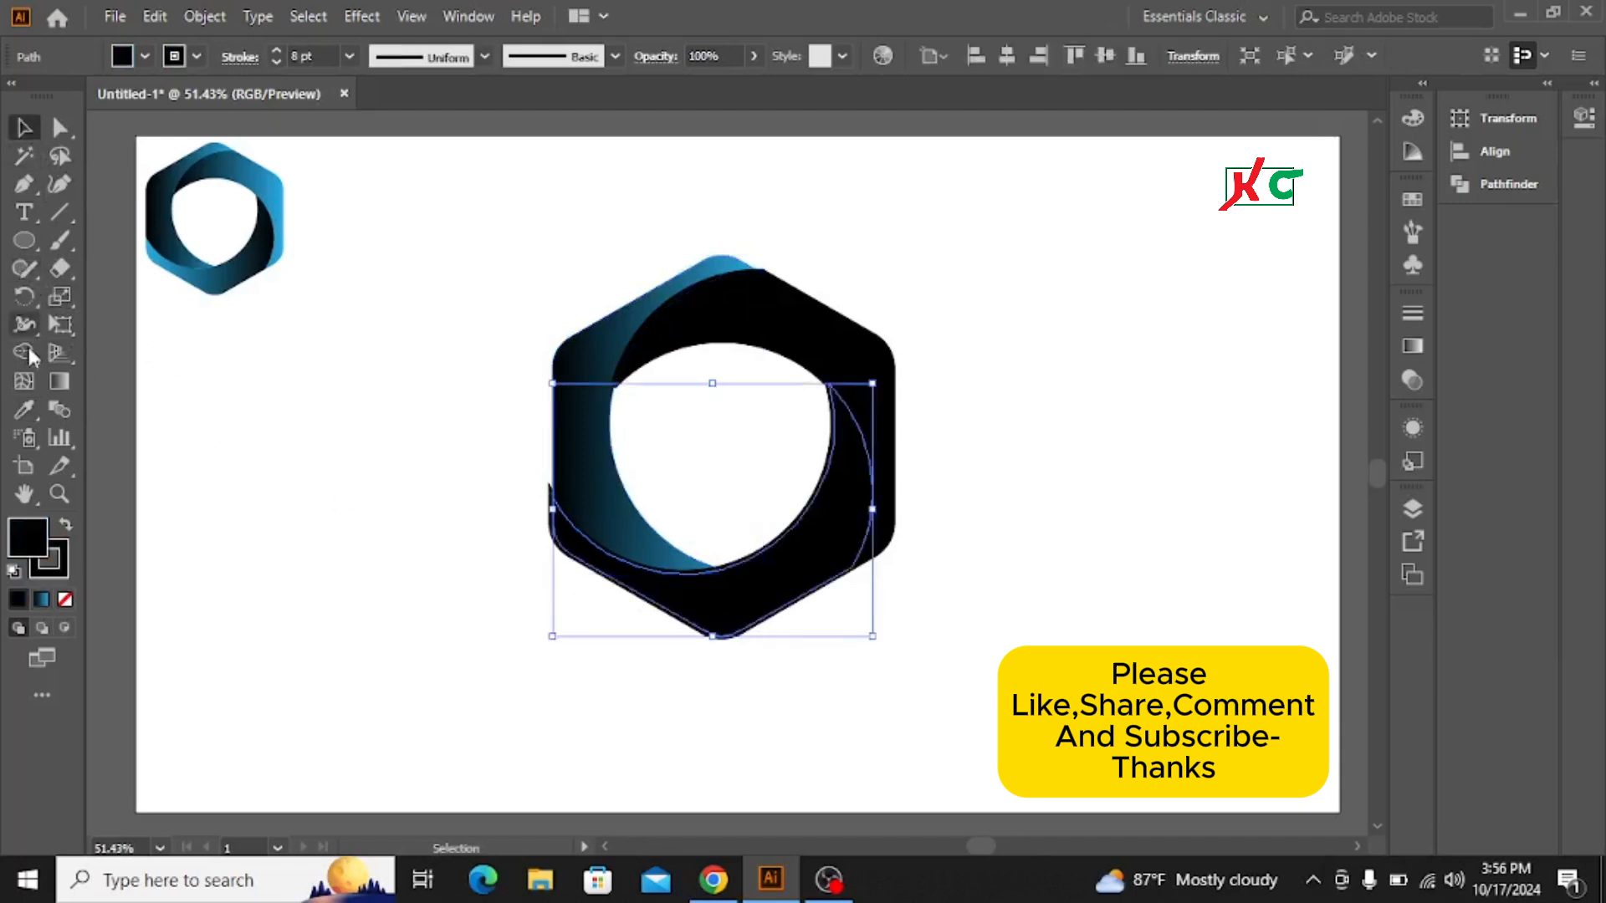